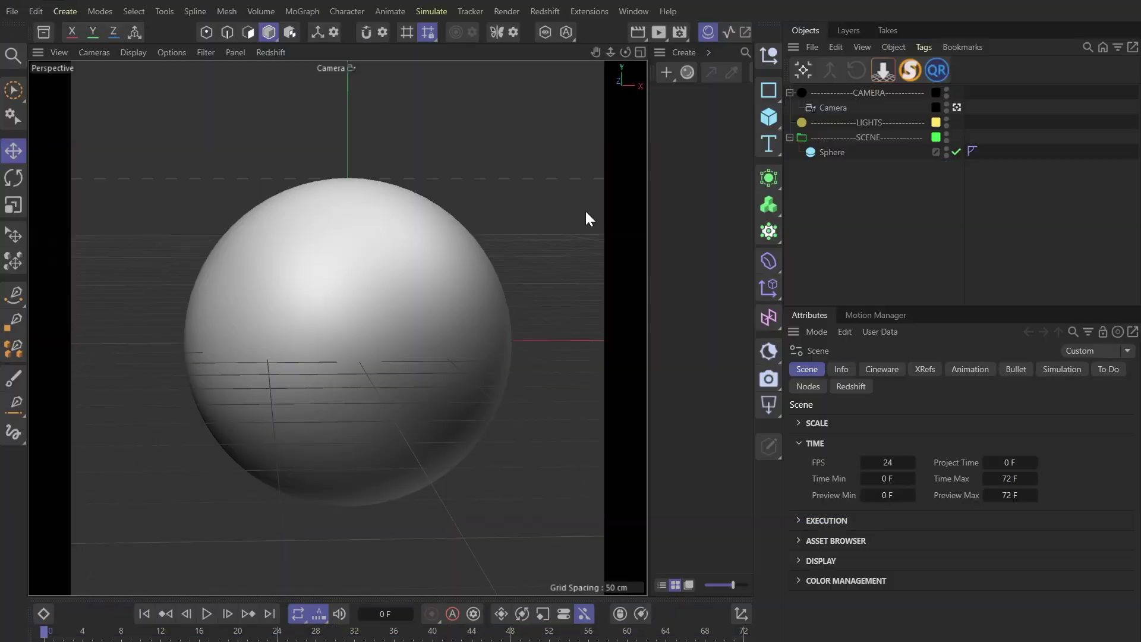
Create a new material and apply it to the sphere.
click(320, 309)
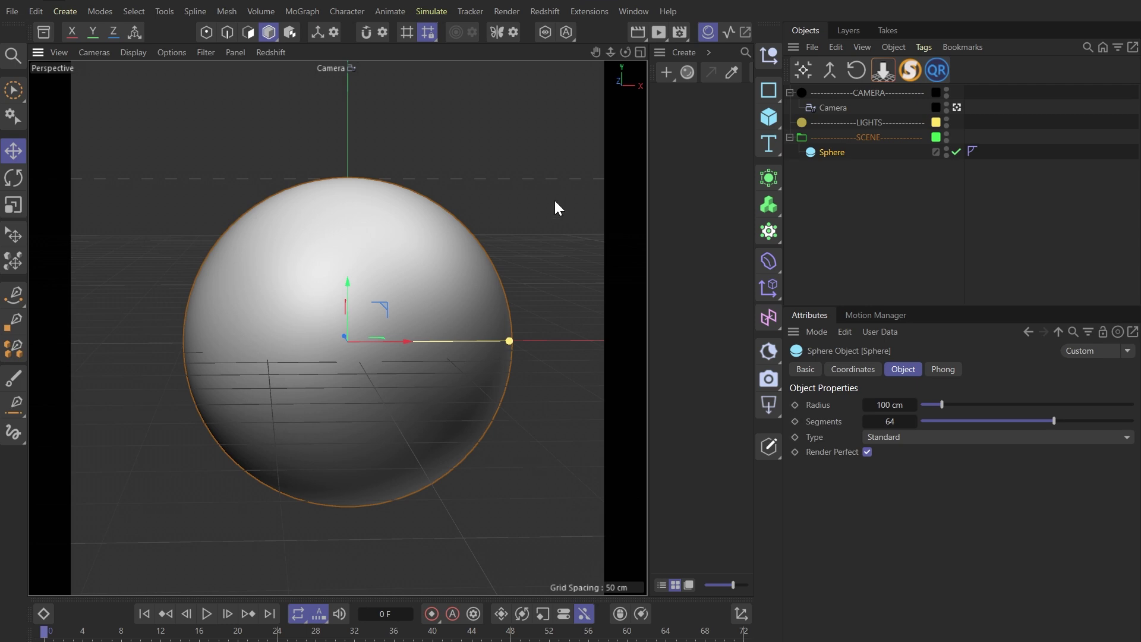
double_click(678, 126)
drag(675, 121, 854, 155)
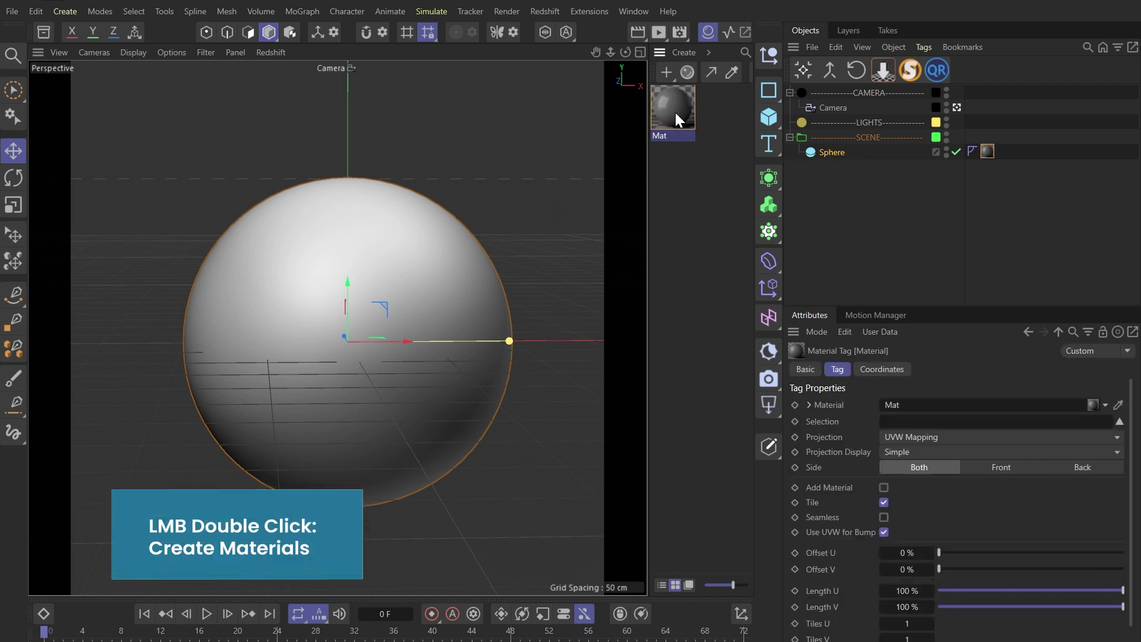
Set the base color of the material Mat to dark blue with H 238°, S 97% and V 35%.
double_click(676, 118)
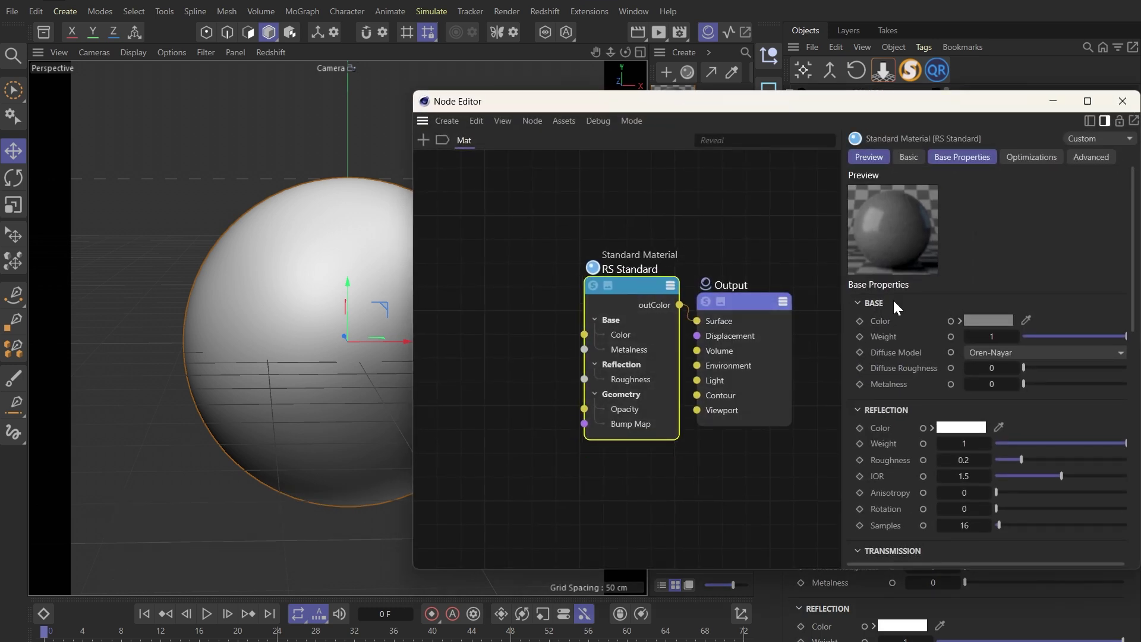
click(979, 320)
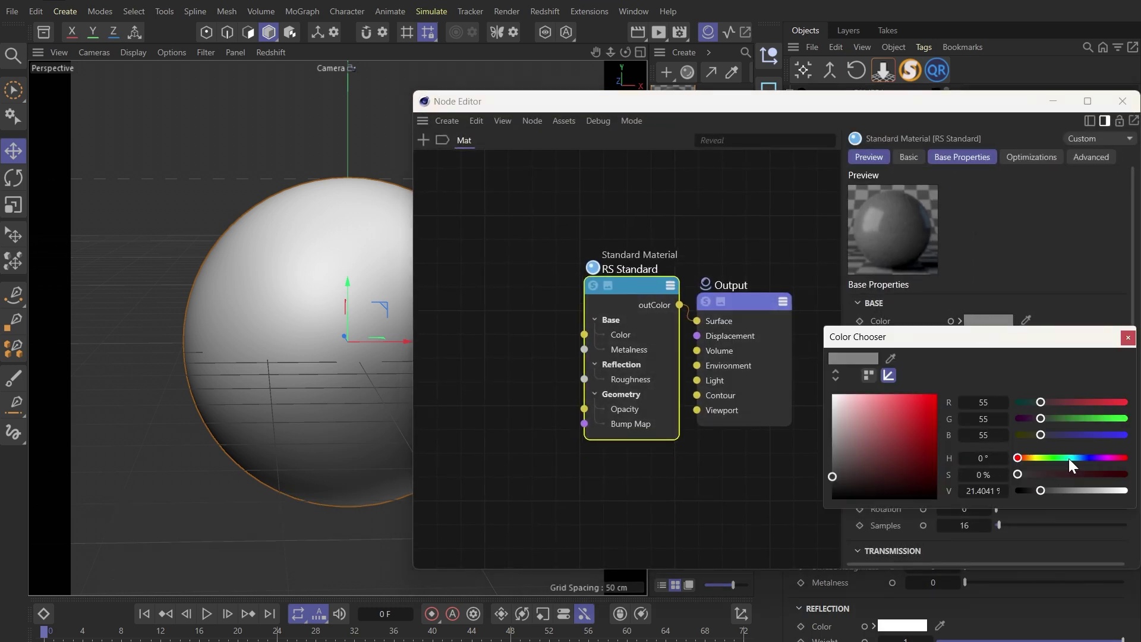
drag(1068, 459, 1122, 473)
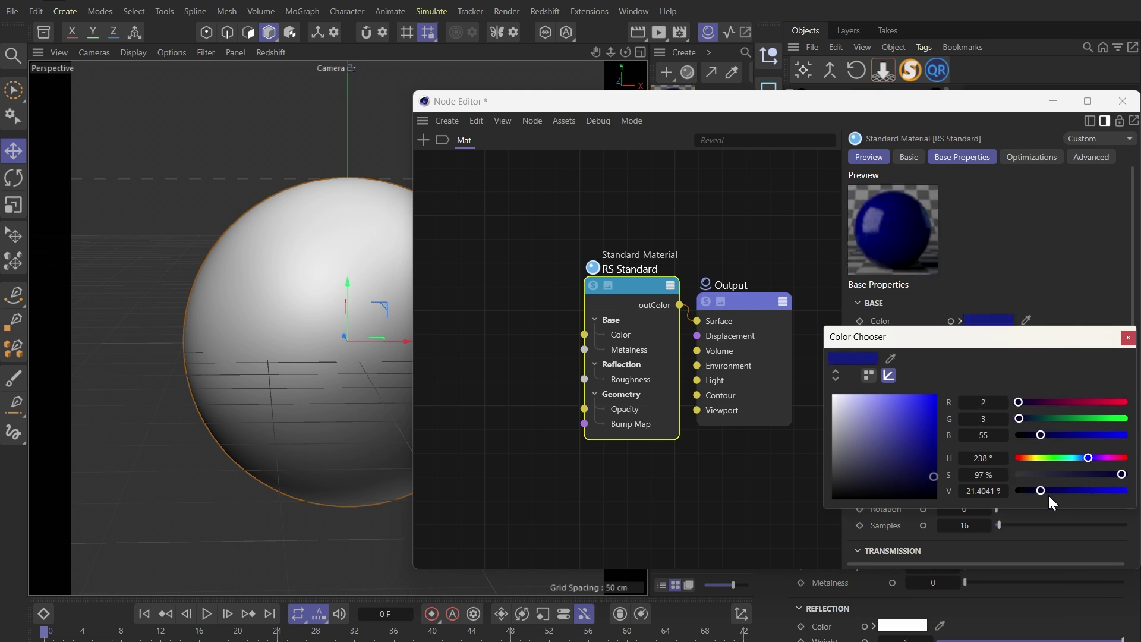
drag(1046, 491, 1073, 491)
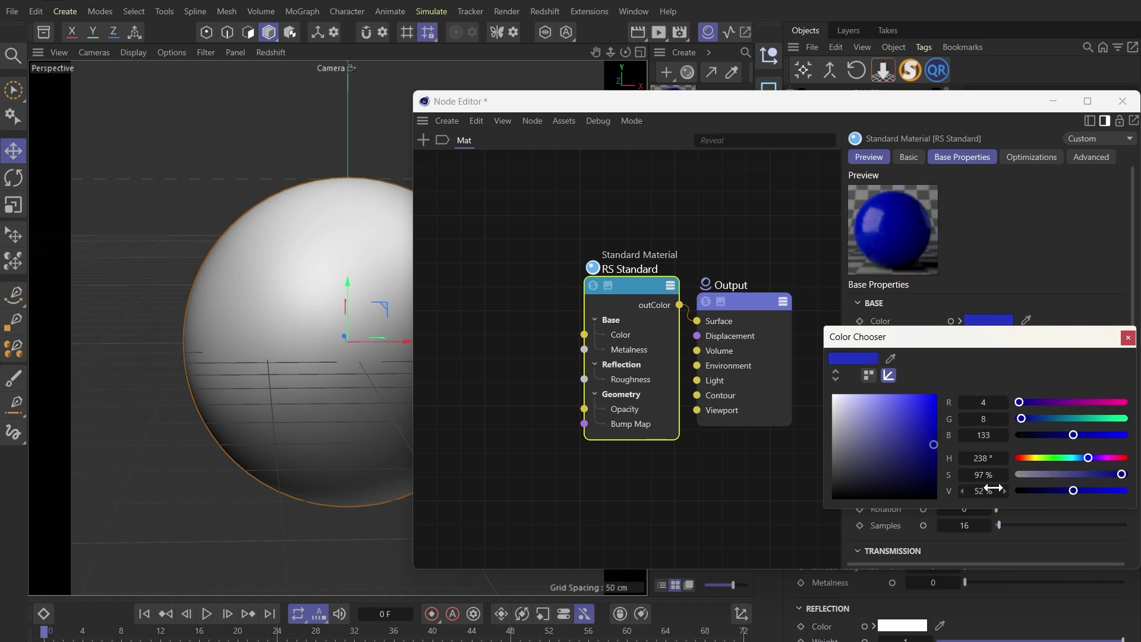
double_click(986, 490)
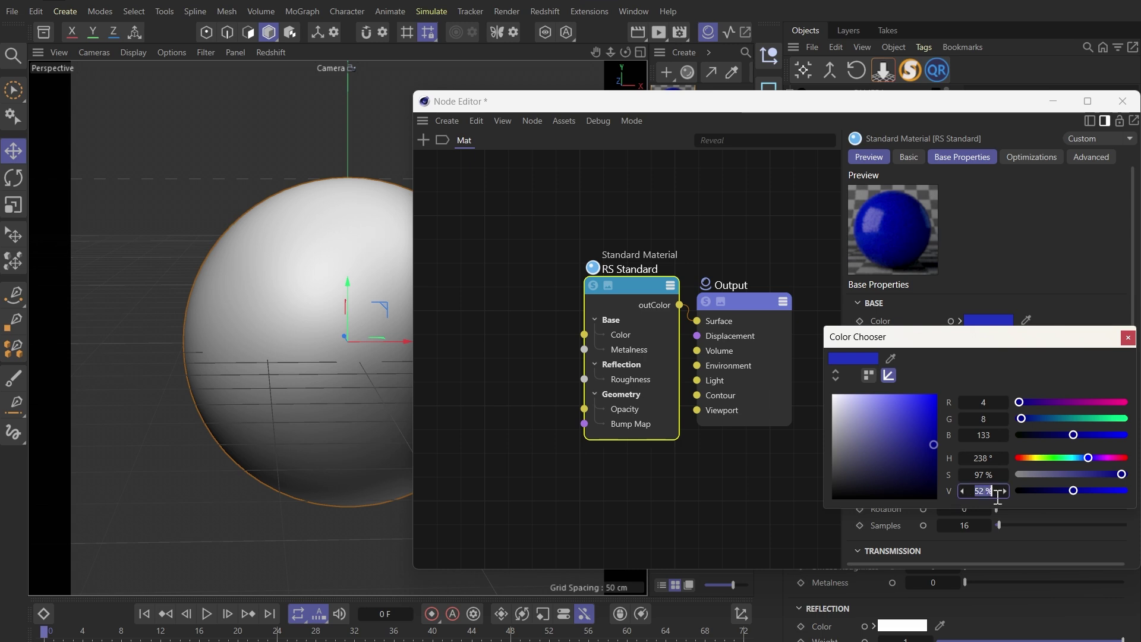
mouse_move(1071, 490)
mouse_down()
mouse_move(1015, 490)
mouse_move(1072, 490)
mouse_up()
drag(950, 333, 905, 324)
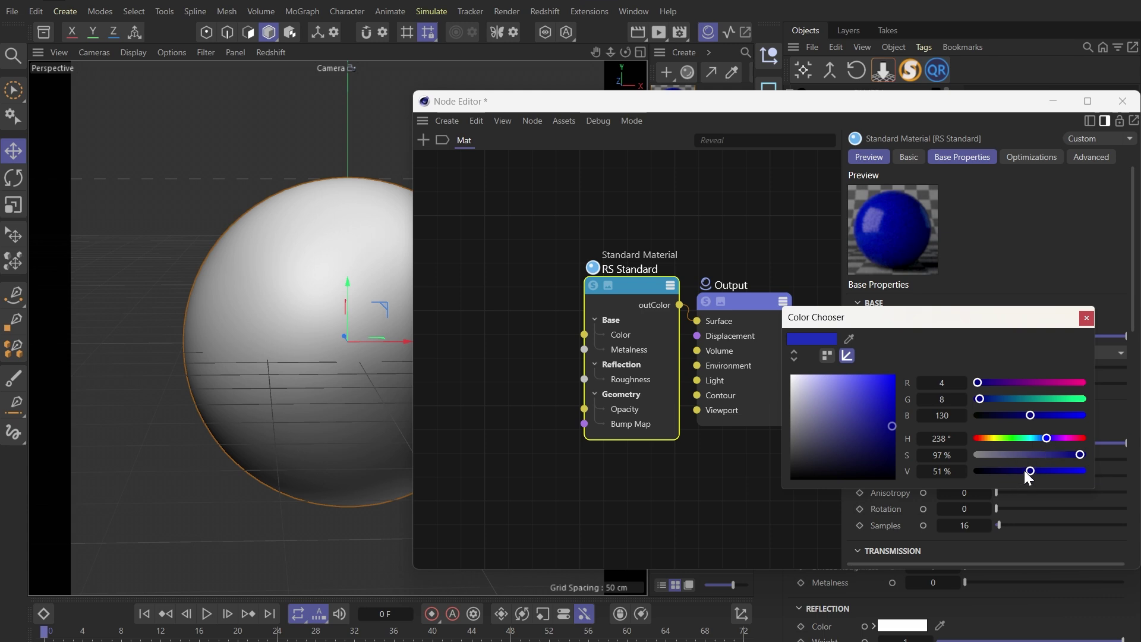
drag(1024, 469, 1014, 470)
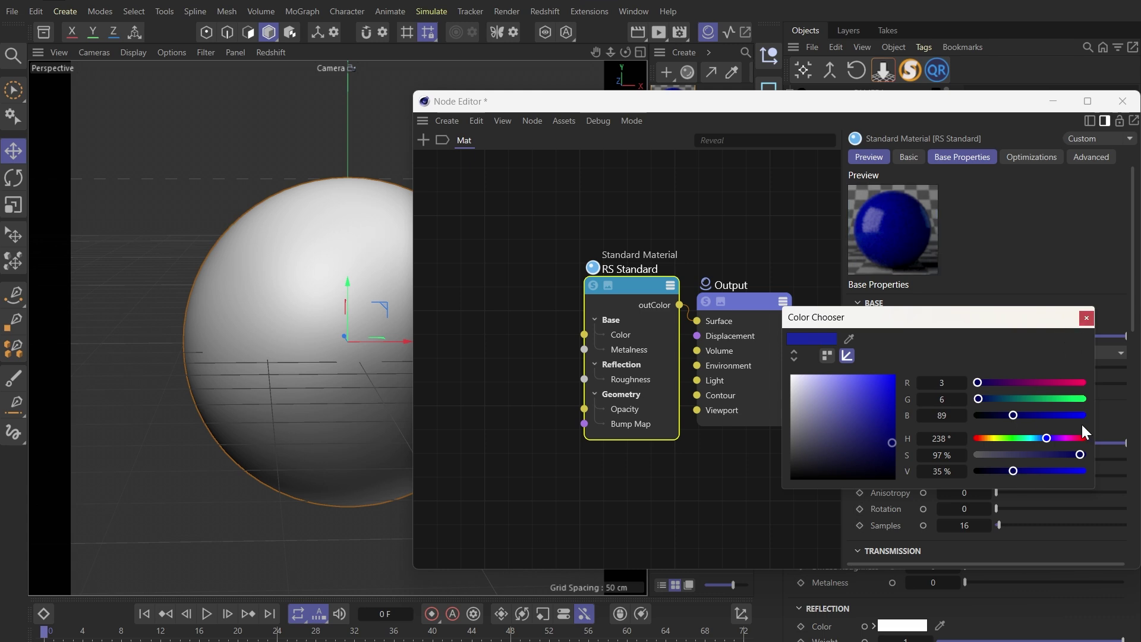
drag(1075, 451, 1076, 451)
click(1086, 318)
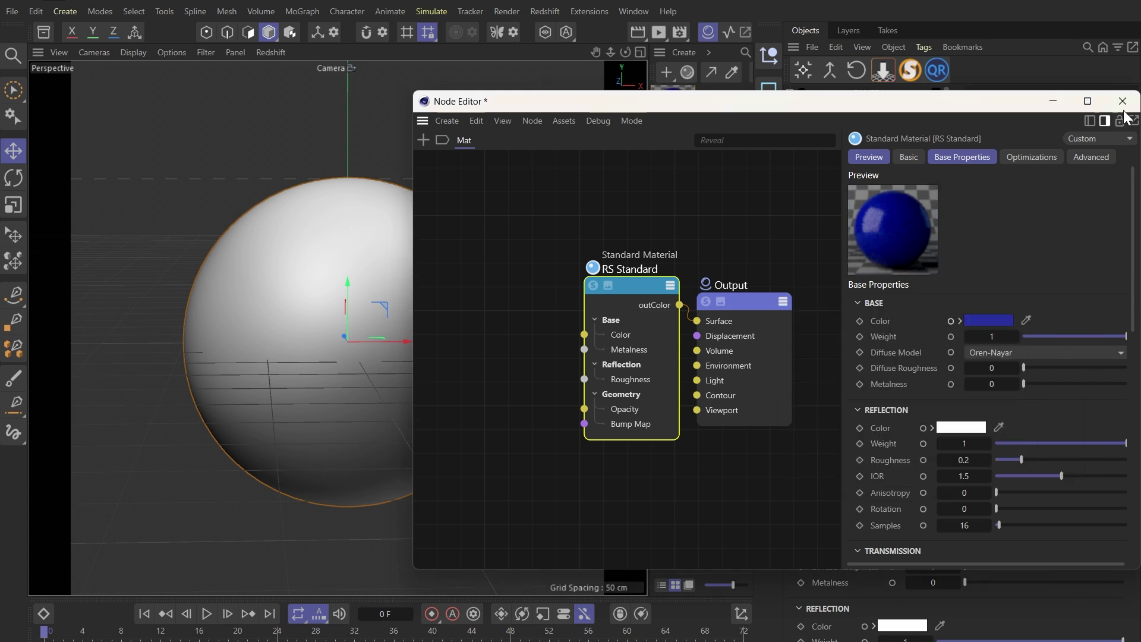
click(1123, 101)
Open the Redshift RenderView, docked beside the viewport, with the live render running.
click(661, 34)
drag(640, 47, 388, 54)
drag(294, 79, 139, 259)
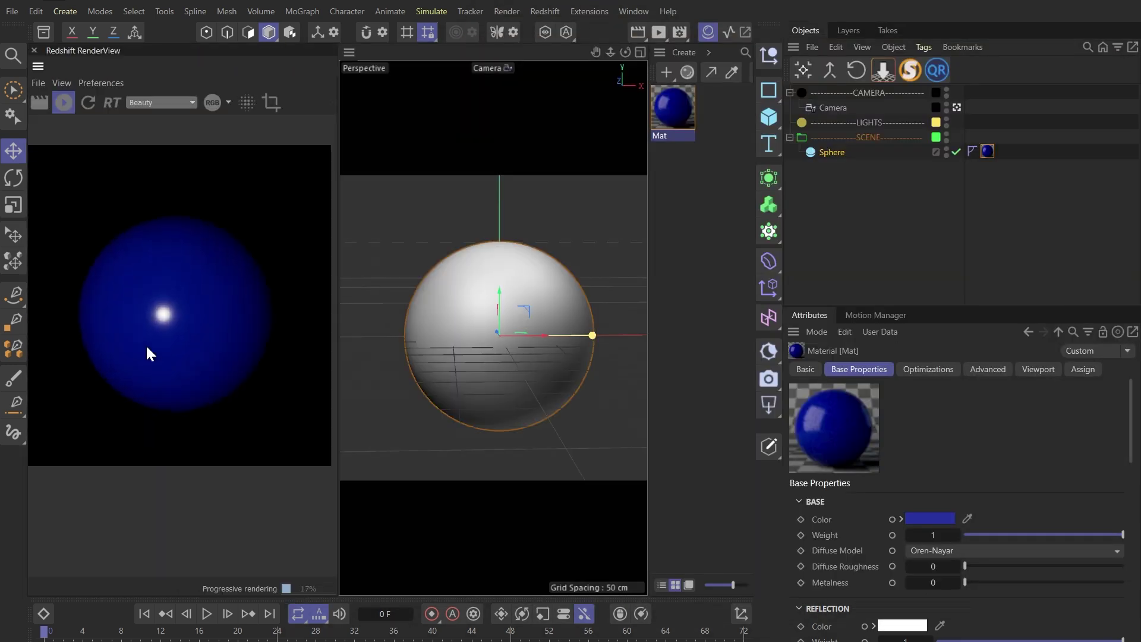
Add a Redshift area light and place it under the LIGHTS null.
click(866, 121)
key(shift+c)
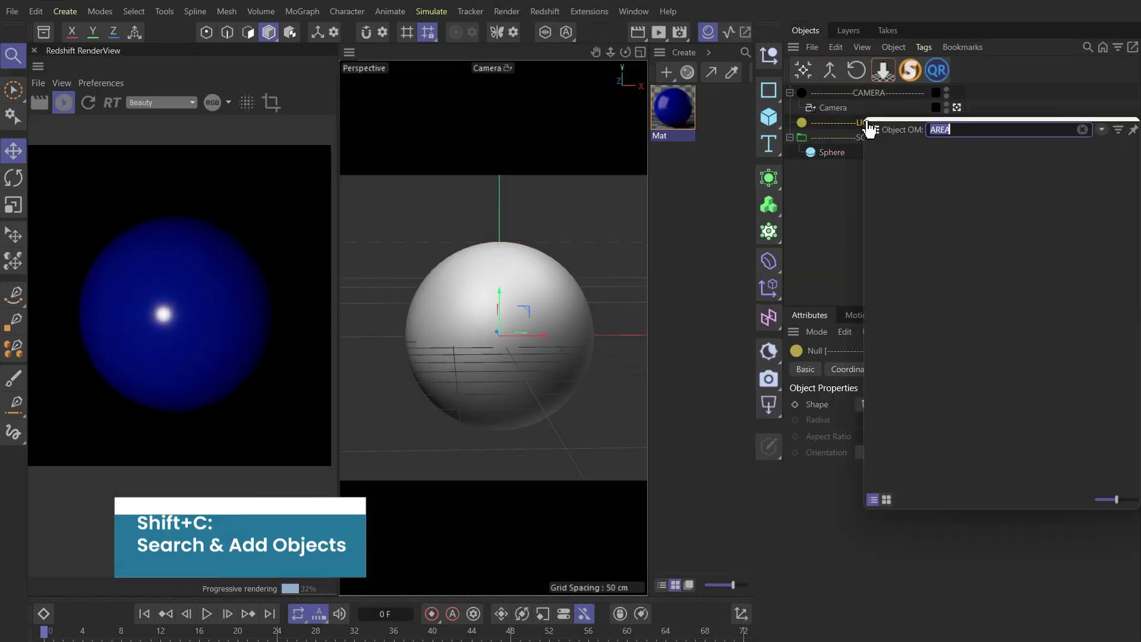
text(ARE)
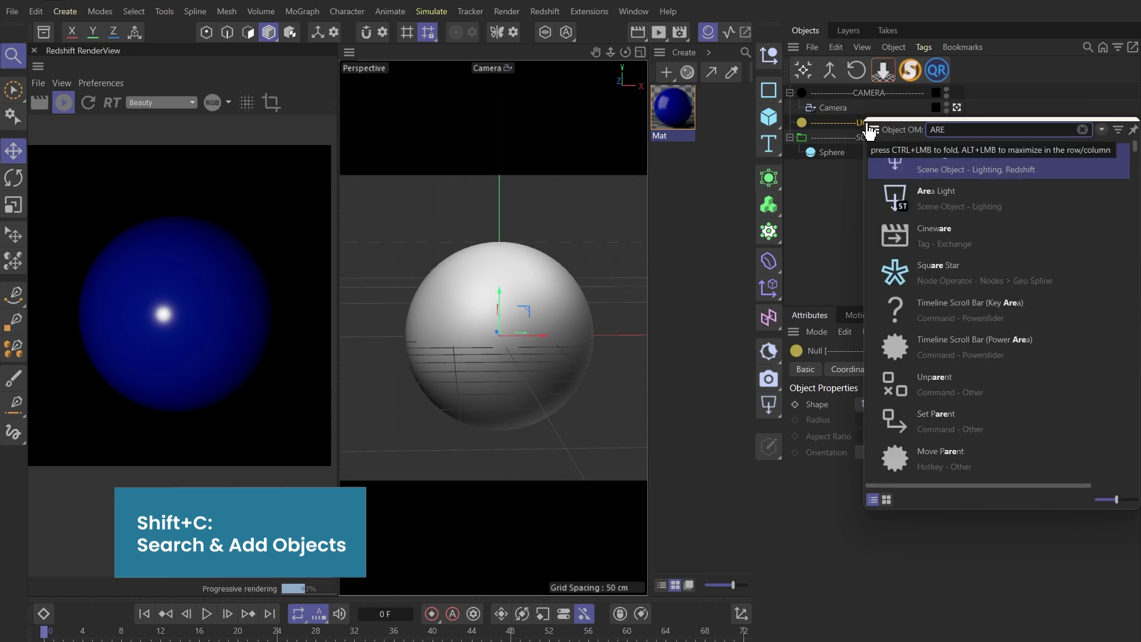
click(933, 161)
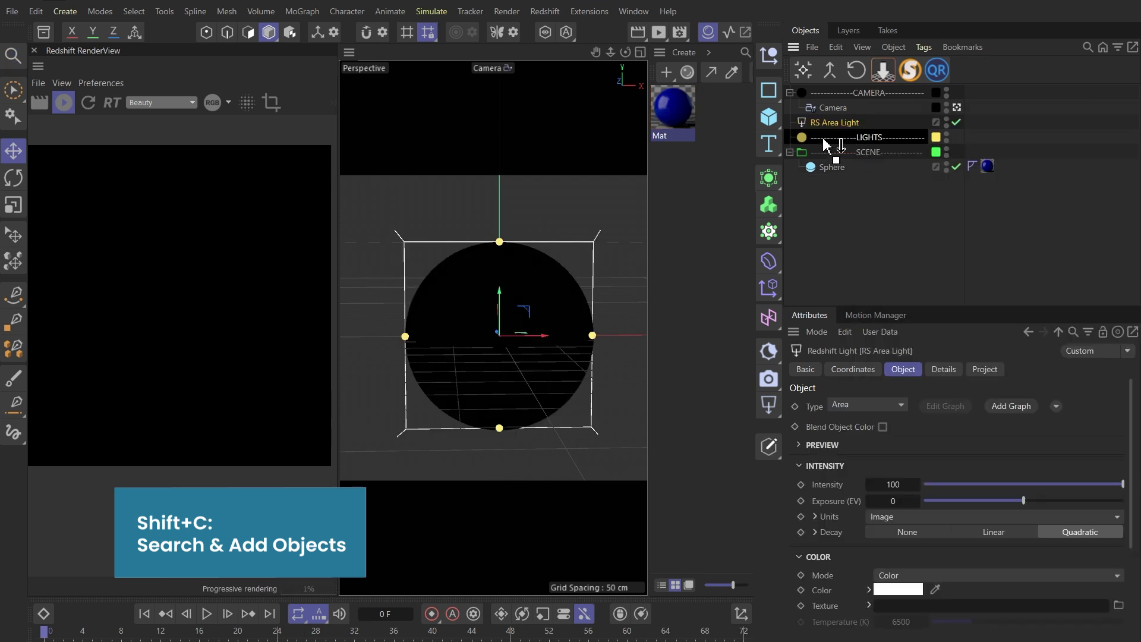
Add a Target tag to the area light with the Sphere as its target object.
click(1056, 406)
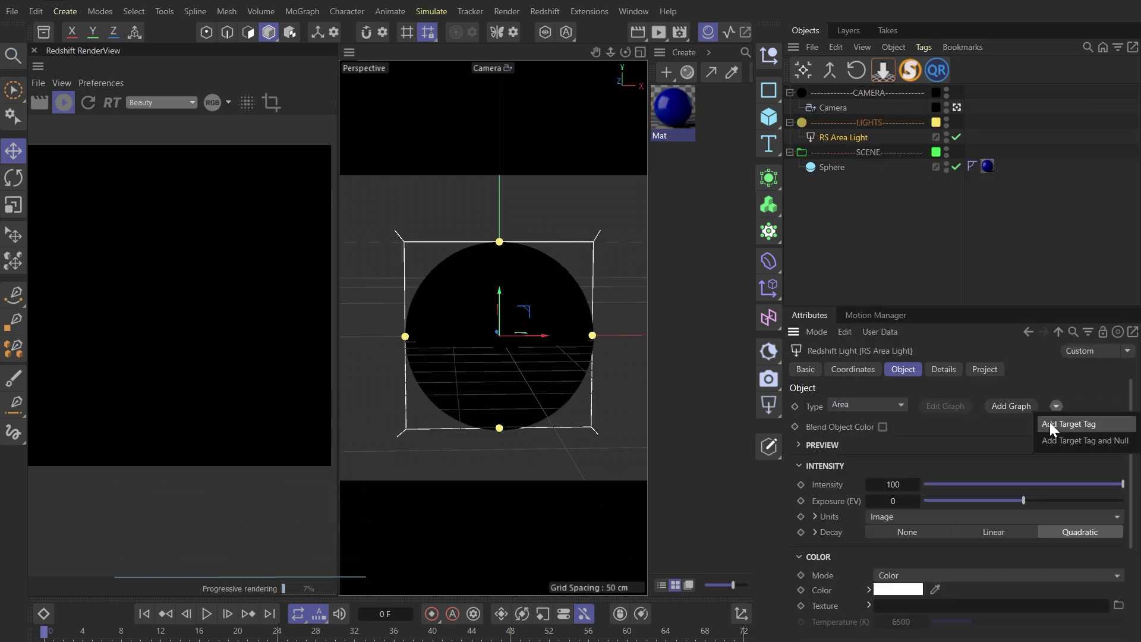
click(1049, 422)
drag(834, 173, 912, 406)
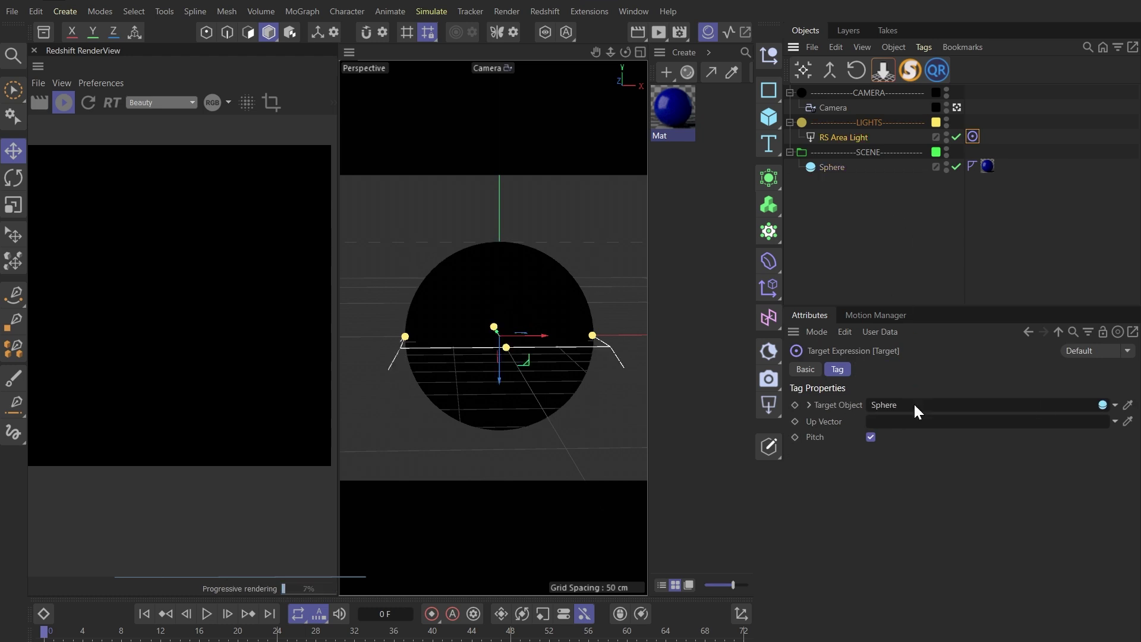
Leave the camera view in the viewport and place the area light above and in front of the sphere as a tall rectangle.
middle_click(540, 416)
middle_click(582, 371)
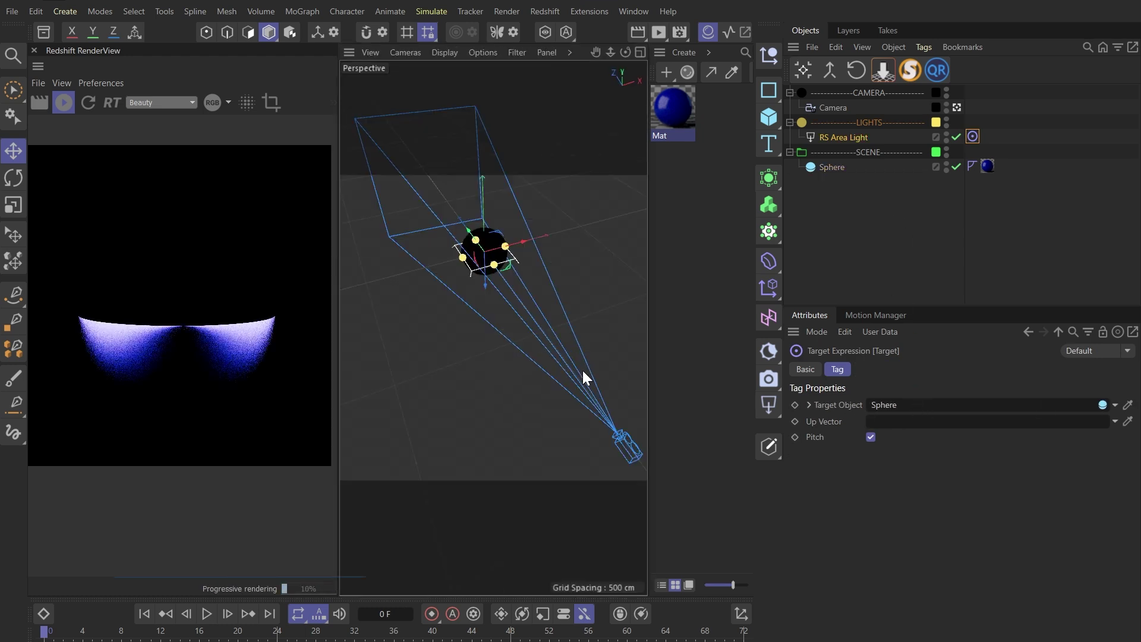
click(710, 30)
alt+drag(583, 267, 565, 158)
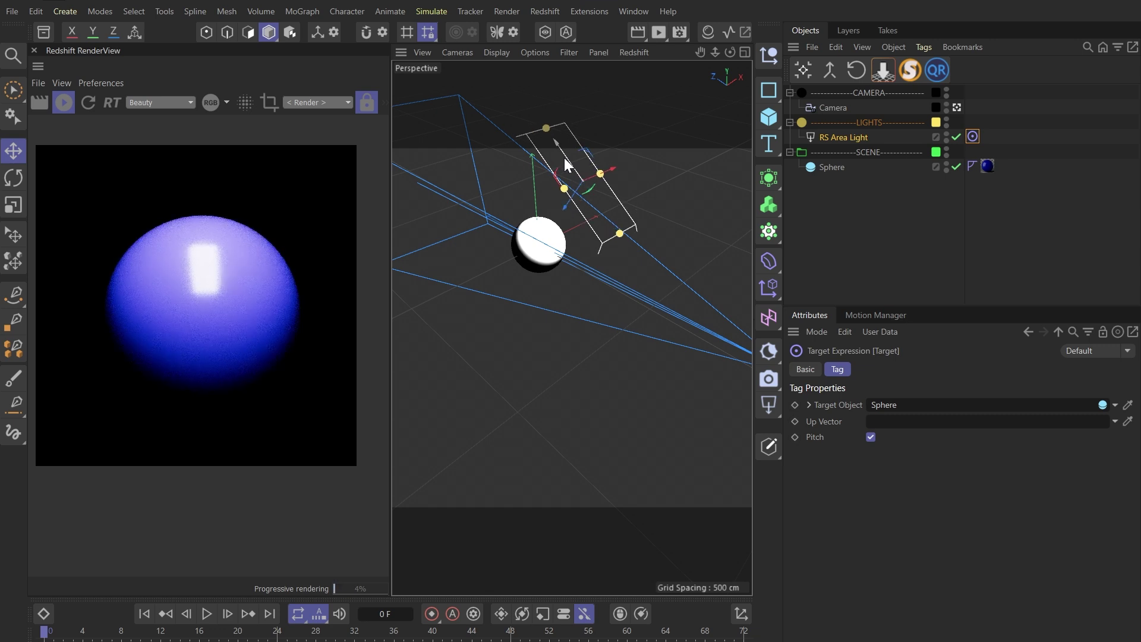
Lower the area light's Diffuse contribution to 0 to compare the render, and return it to 1.
click(836, 137)
click(931, 364)
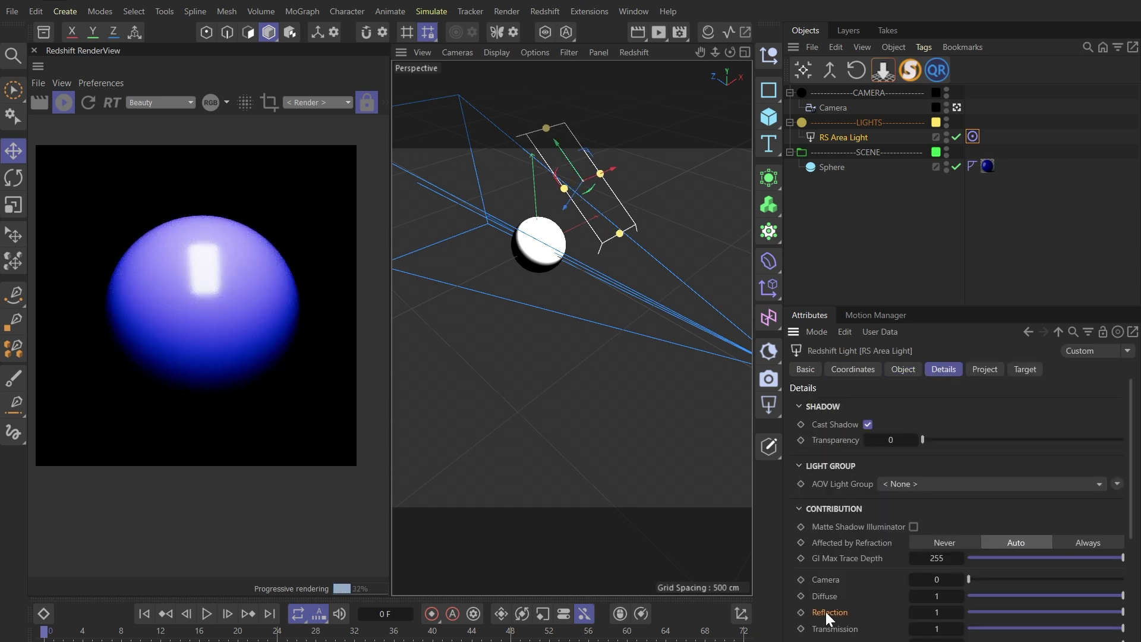
scroll(838, 535, down, 3)
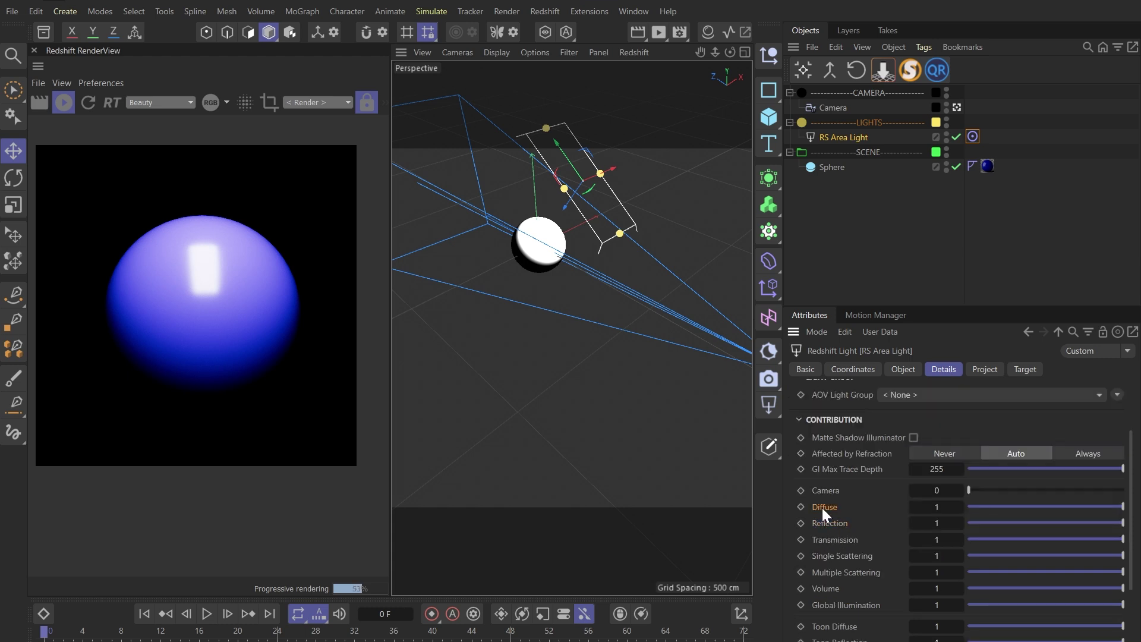
drag(1018, 504, 964, 506)
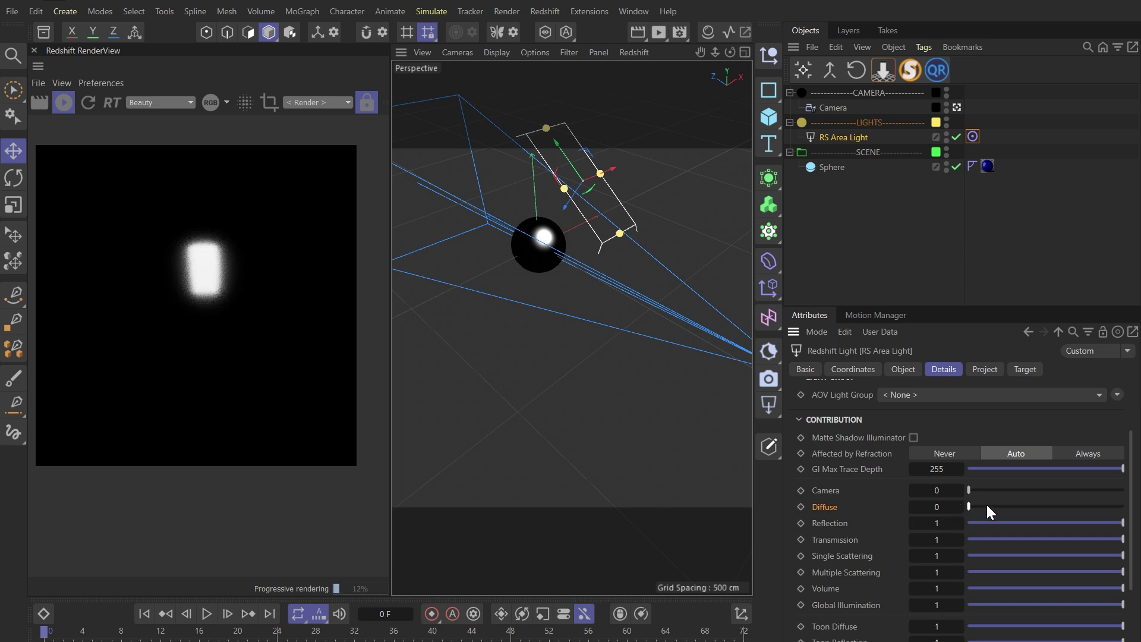
drag(986, 502, 1126, 504)
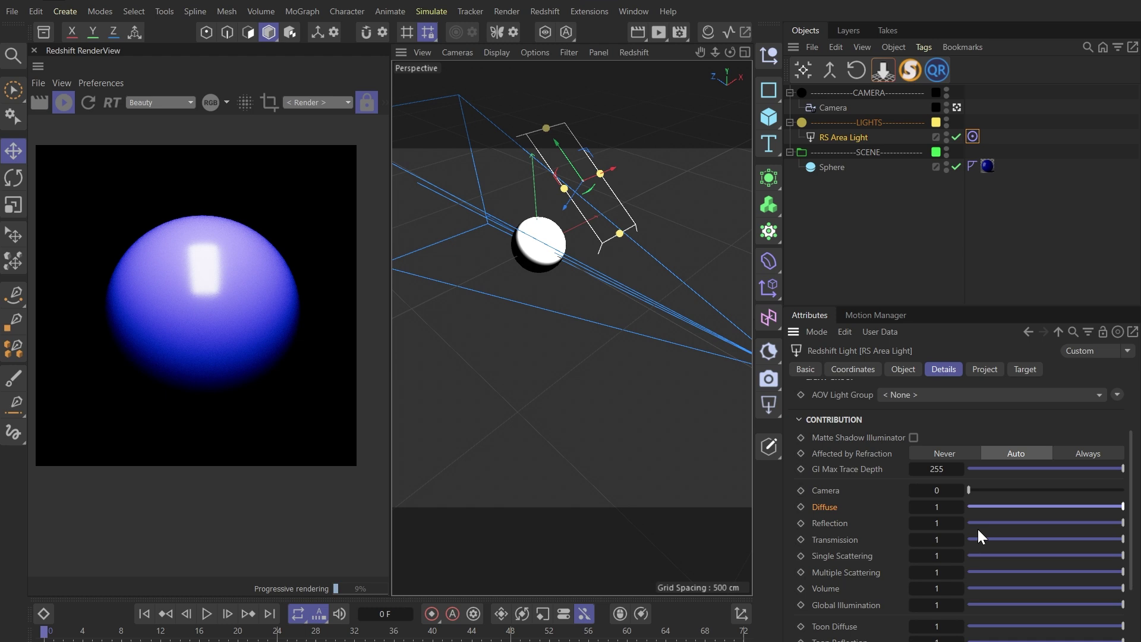
Try lower Reflection and Diffuse contributions on the area light and restore both to 1.
drag(1063, 521, 949, 521)
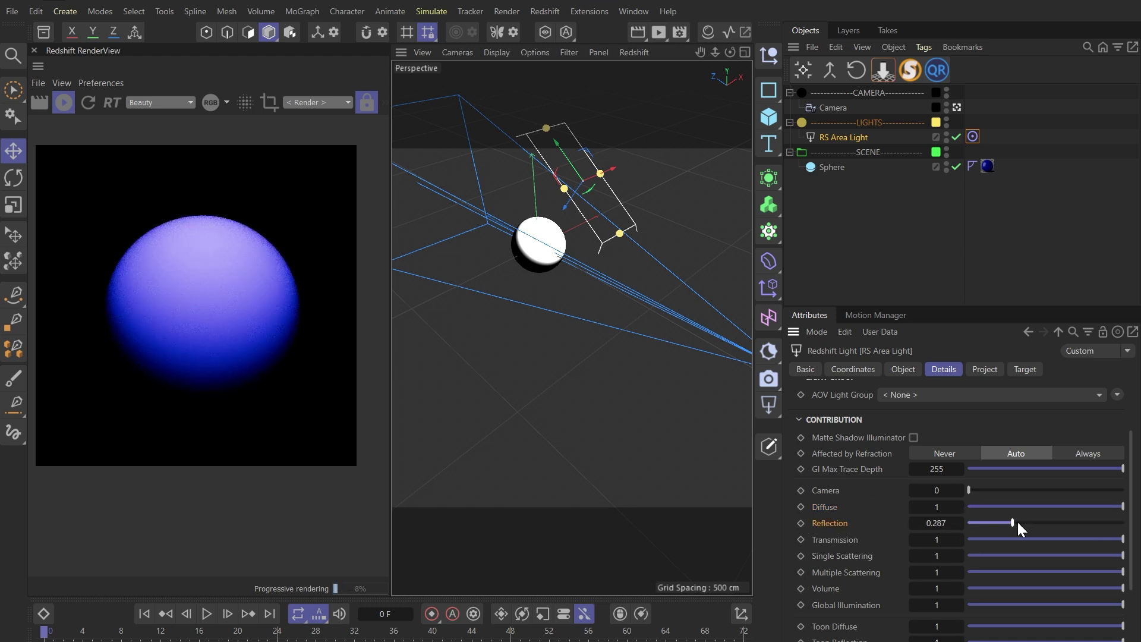
drag(1018, 522, 1126, 522)
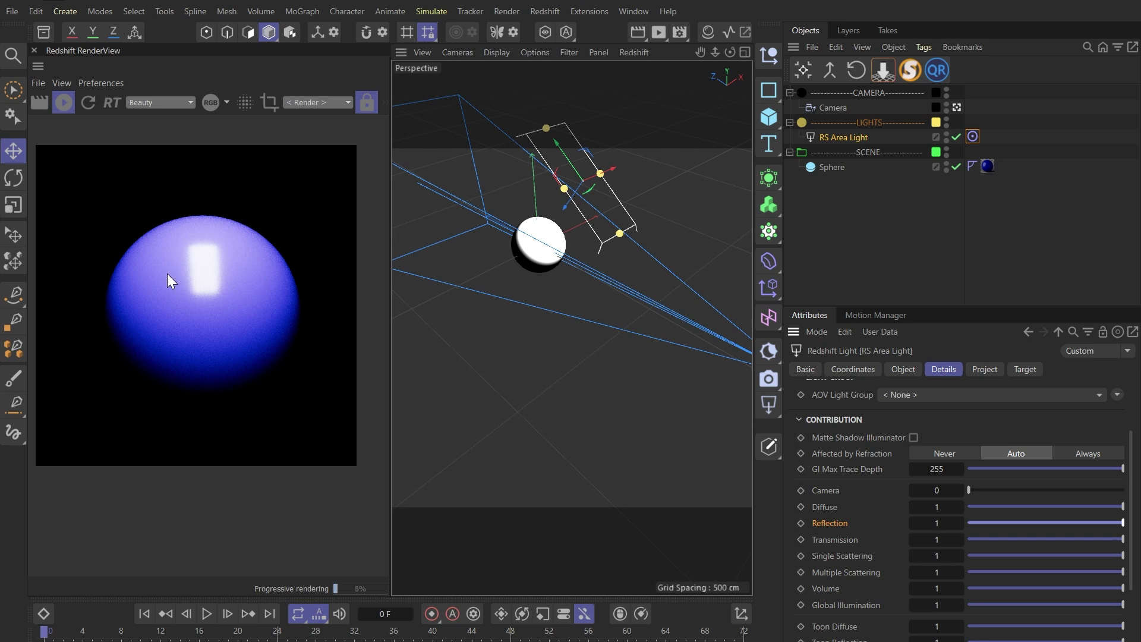
scroll(192, 264, up, 2)
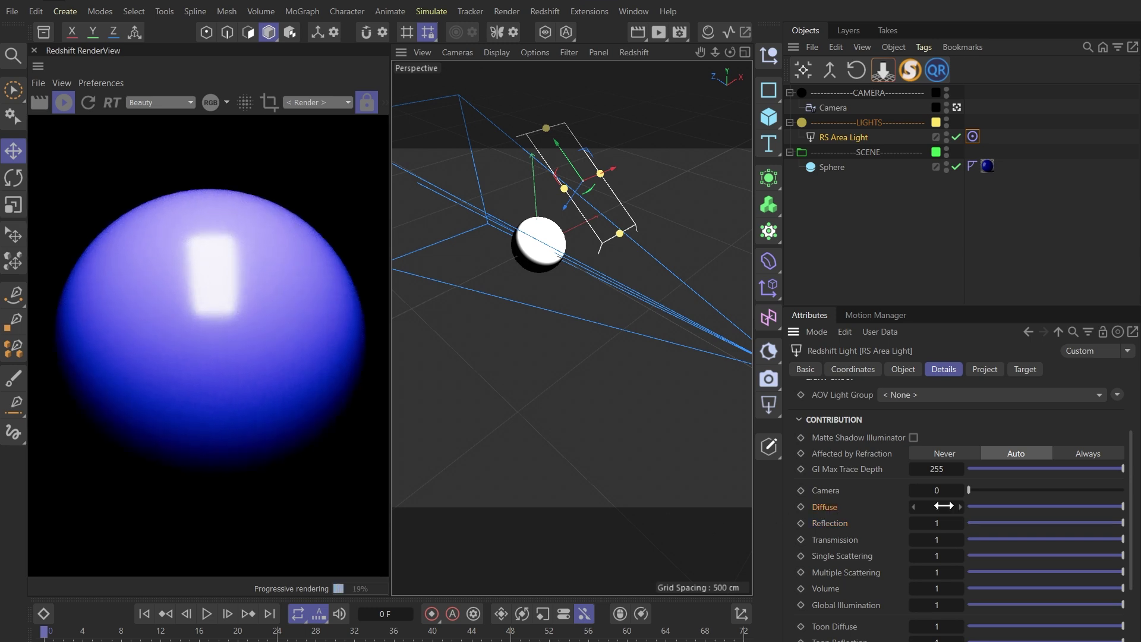
drag(999, 507, 1132, 502)
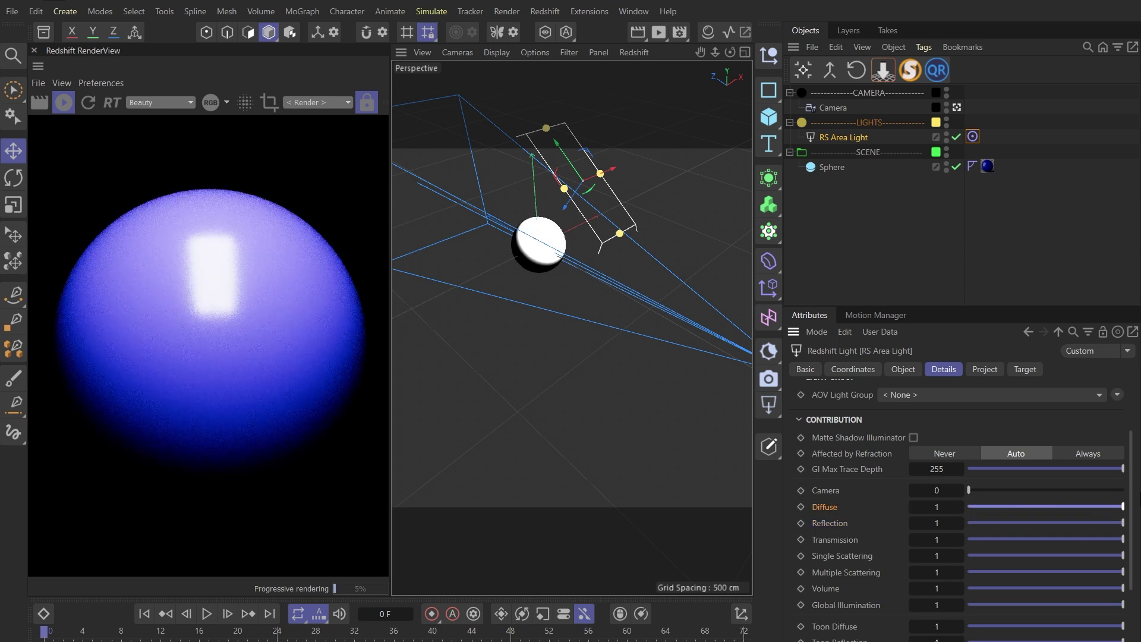
scroll(554, 198, up, 6)
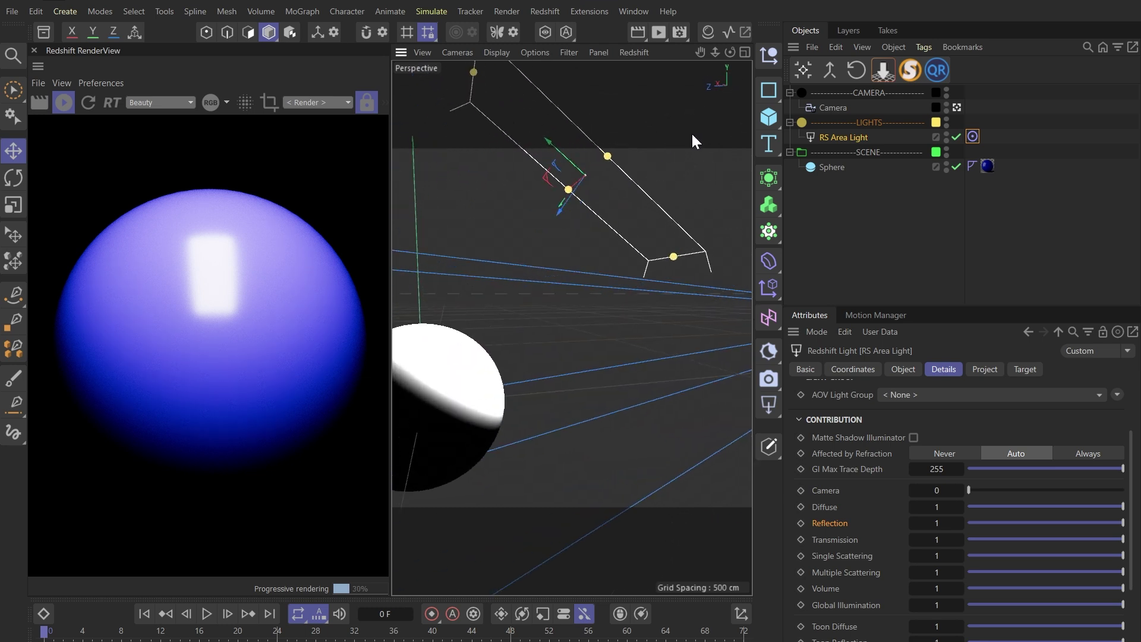
drag(1008, 523, 1001, 523)
key(ctrl+z)
Set the reflection roughness of the sphere's material to 0.6.
scroll(626, 290, down, 5)
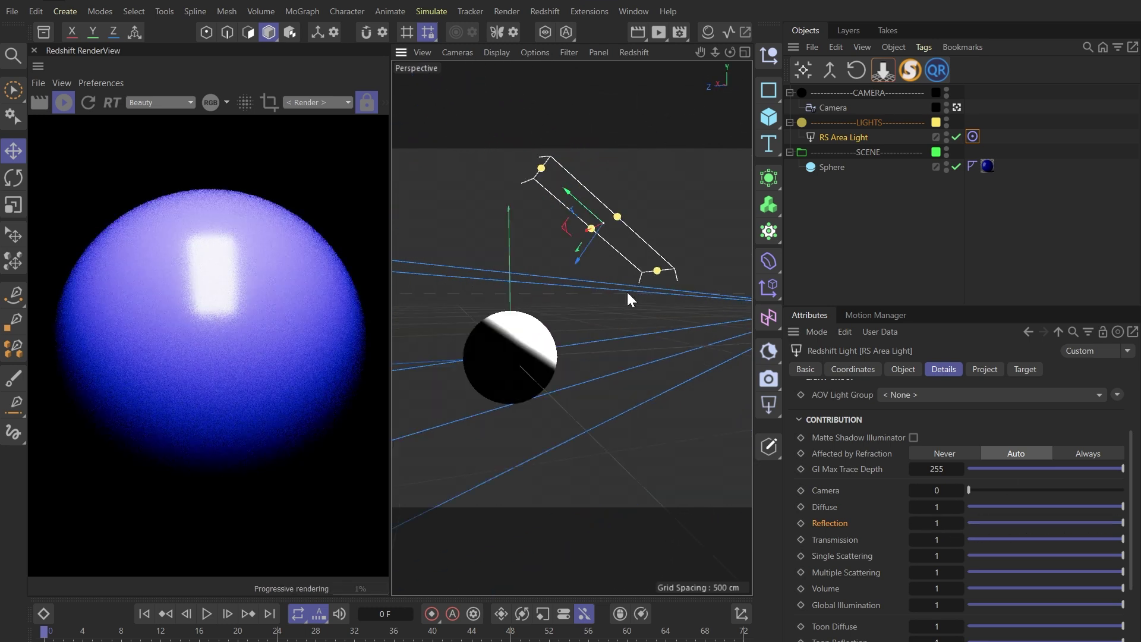
alt+drag(627, 290, 533, 242)
drag(500, 186, 606, 310)
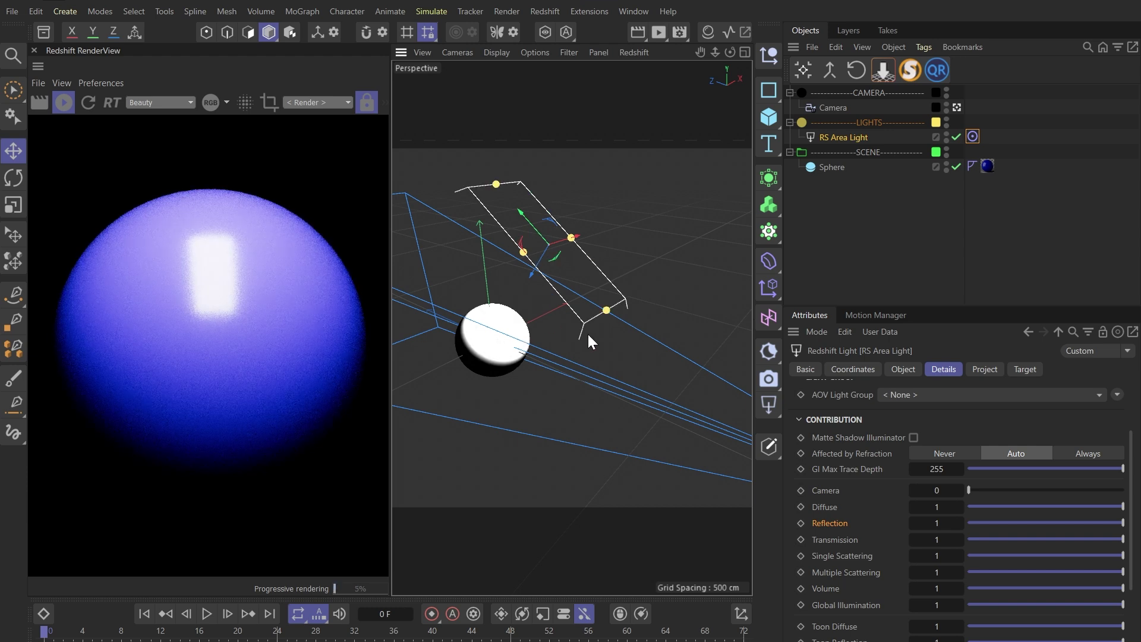
click(709, 31)
double_click(673, 117)
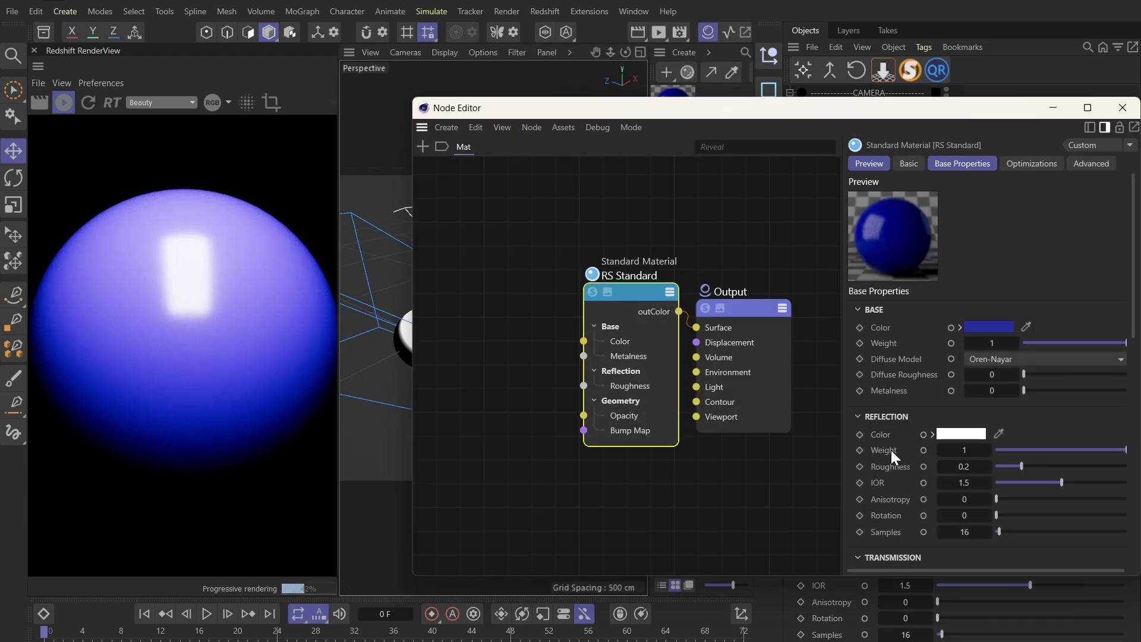
drag(1021, 467, 1070, 465)
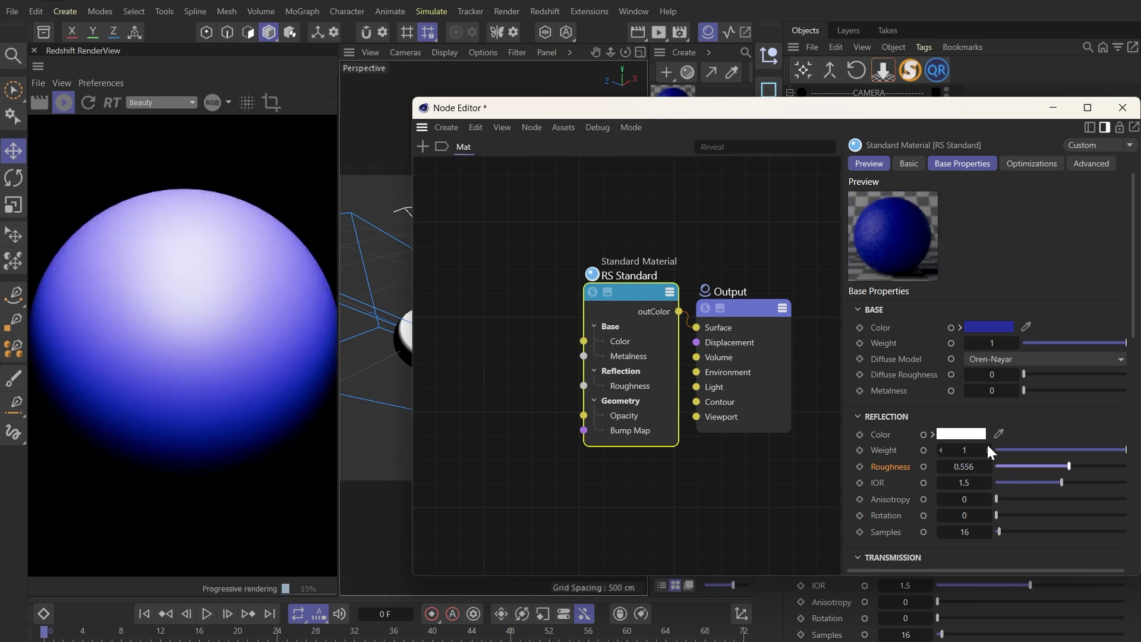
drag(1027, 469, 1056, 450)
double_click(968, 467)
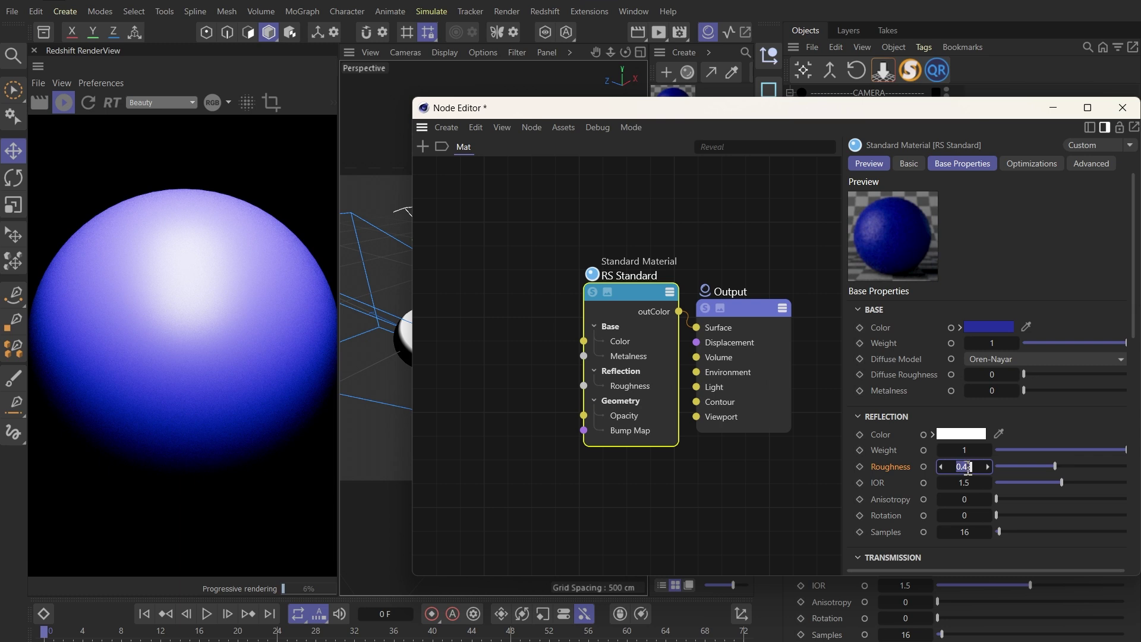
key(Return)
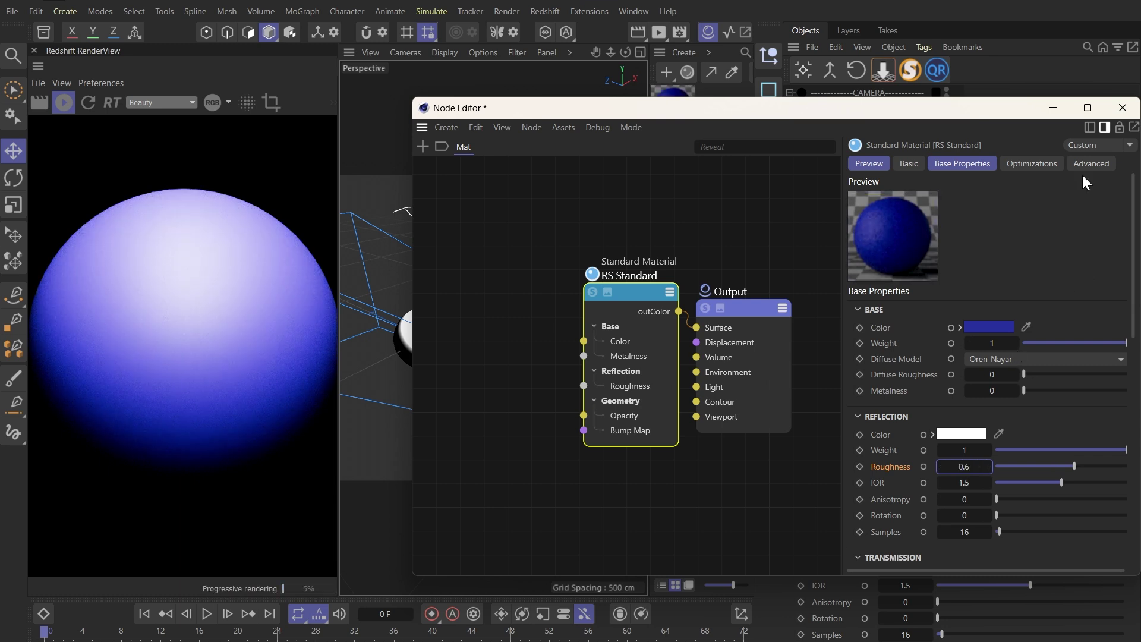
click(1123, 107)
Move the area light slightly higher and farther from the sphere.
mouse_move(473, 278)
mouse_down()
mouse_move(483, 253)
mouse_move(478, 264)
mouse_up()
scroll(479, 264, down, 1)
scroll(258, 329, down, 2)
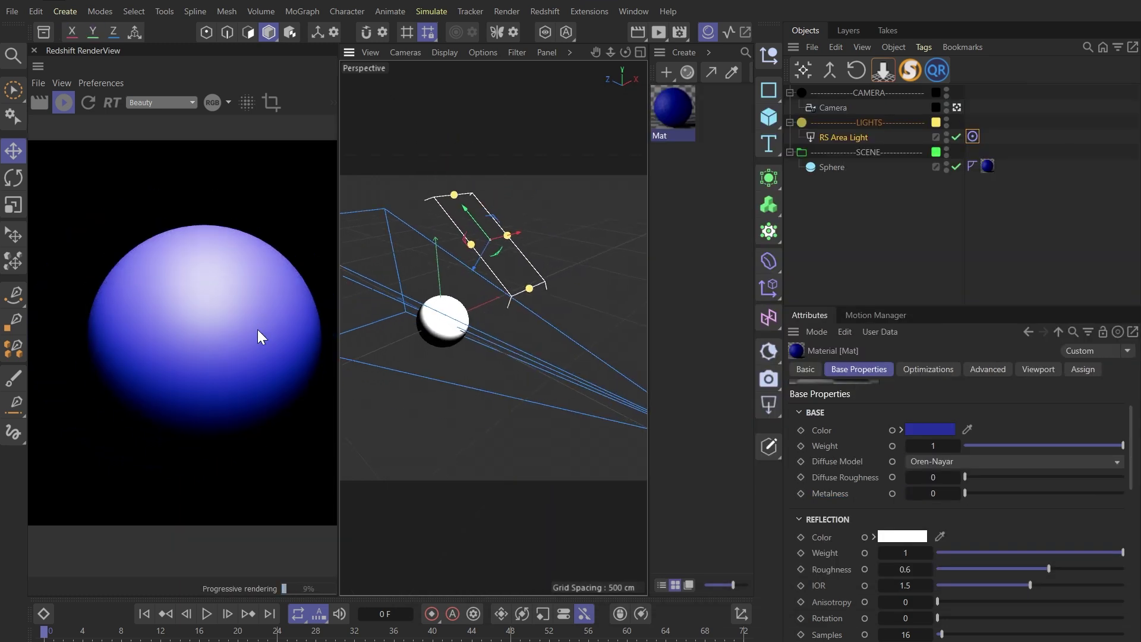
drag(453, 192, 473, 205)
Rename the area light as KEY.
double_click(849, 139)
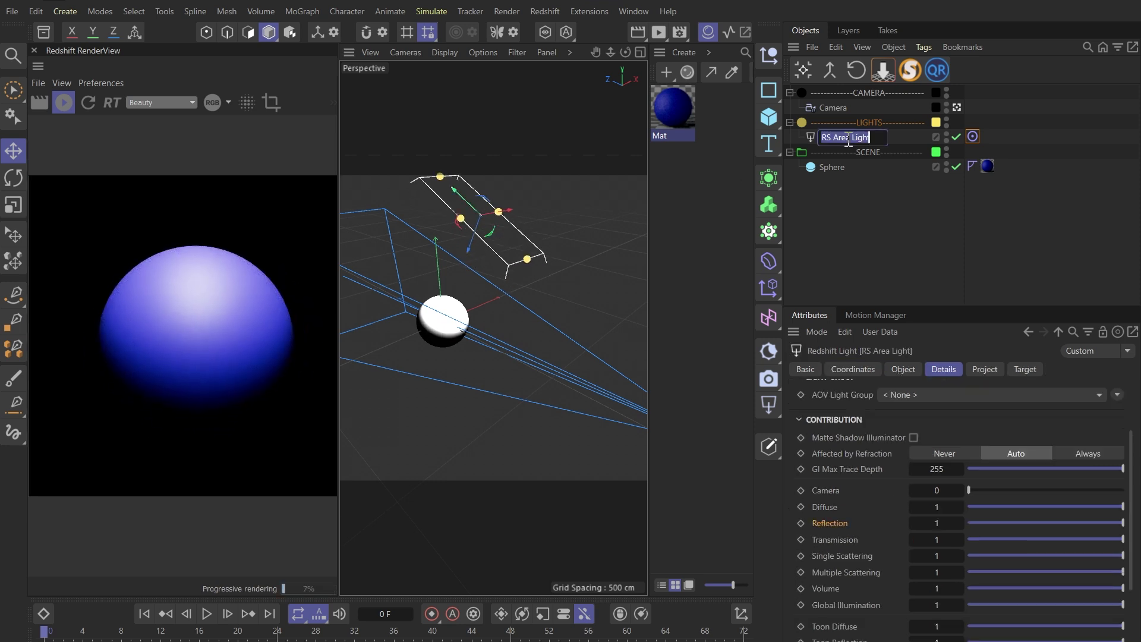
text(KEY)
click(855, 211)
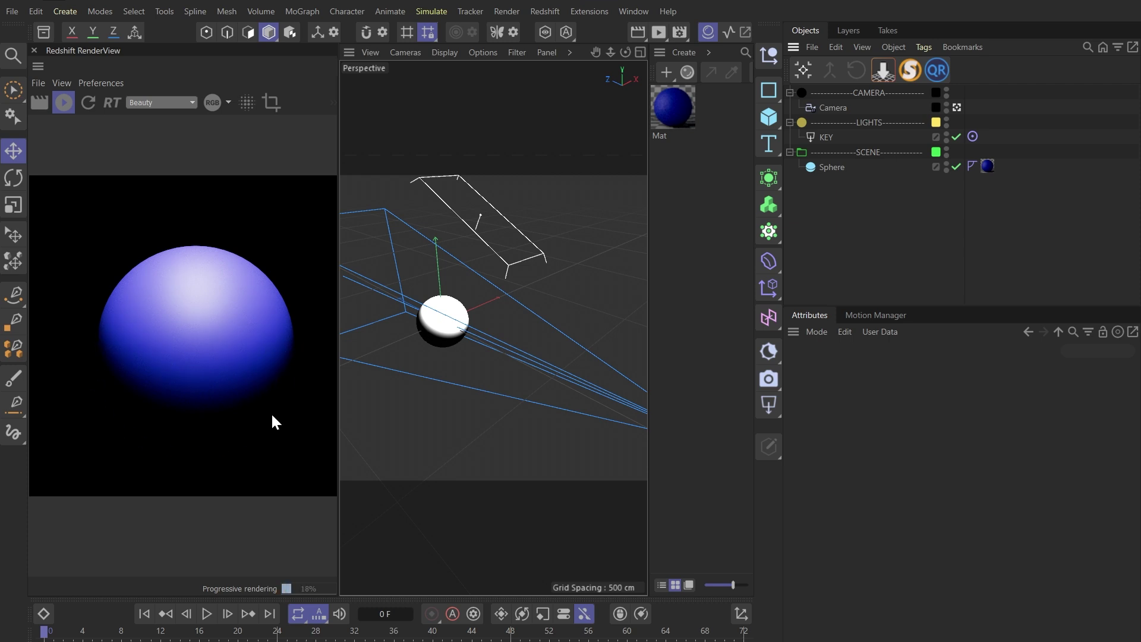
Duplicate the KEY light and name the copy RIM.1.
ctrl+drag(819, 136, 826, 130)
double_click(828, 138)
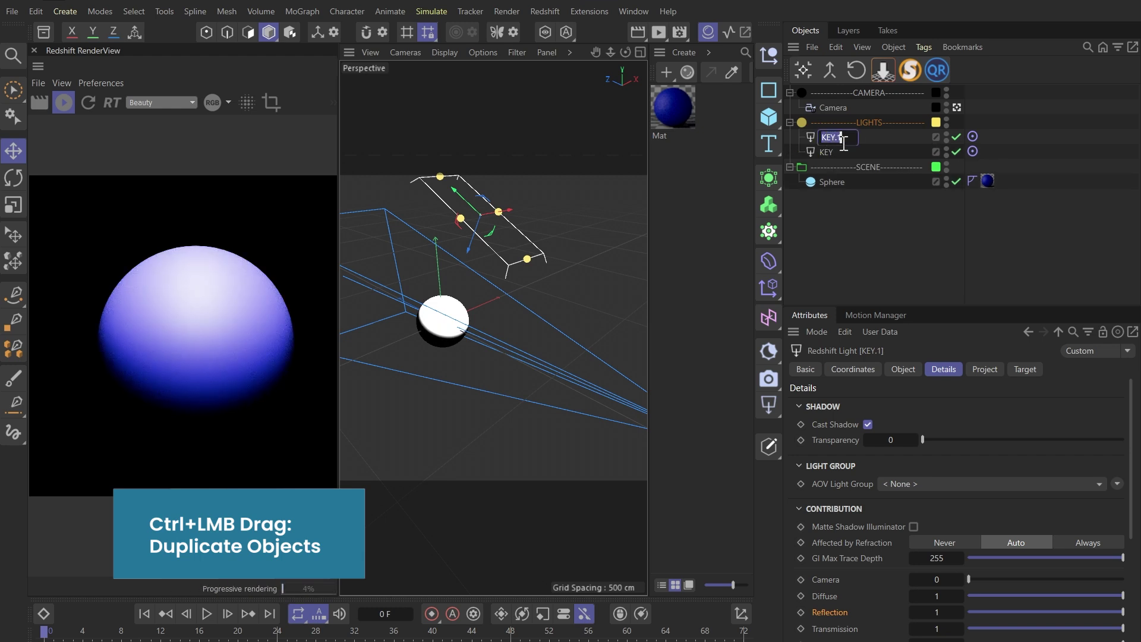
text(RIM.1)
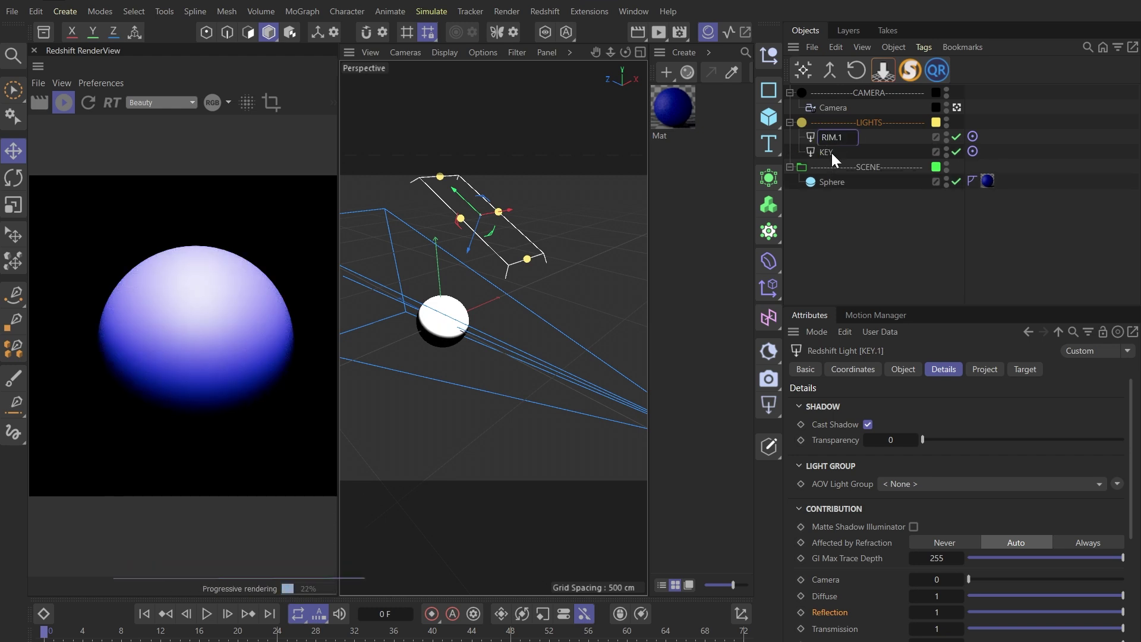
key(Return)
Move the RIM.1 light below the sphere and set its Reflection contribution to 0.1.
drag(471, 206, 416, 436)
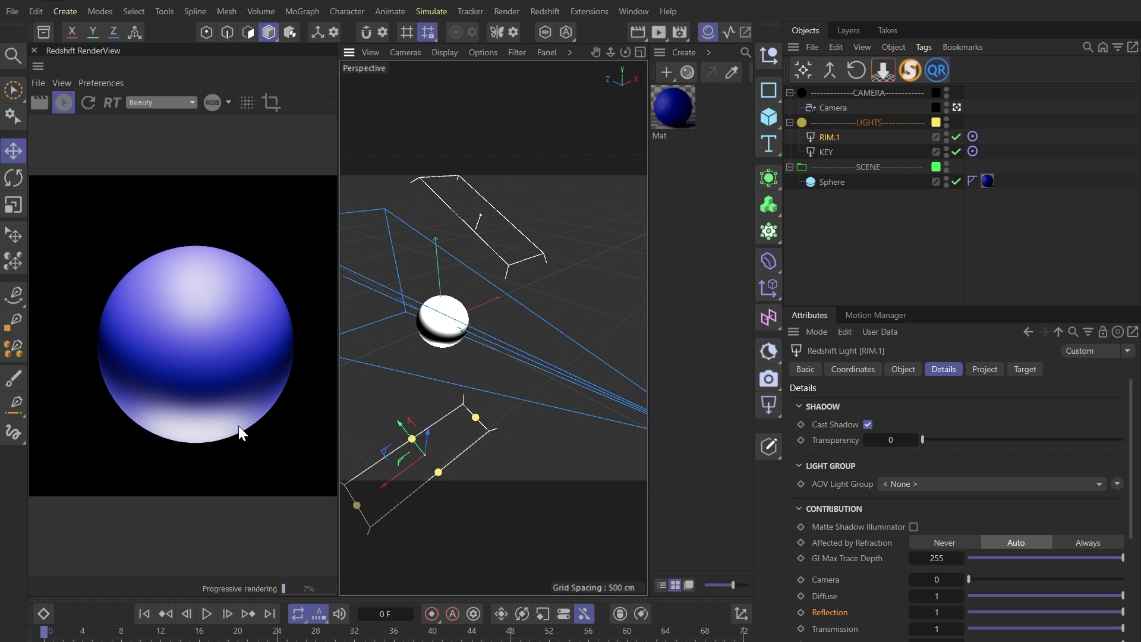
alt+drag(493, 464, 495, 347)
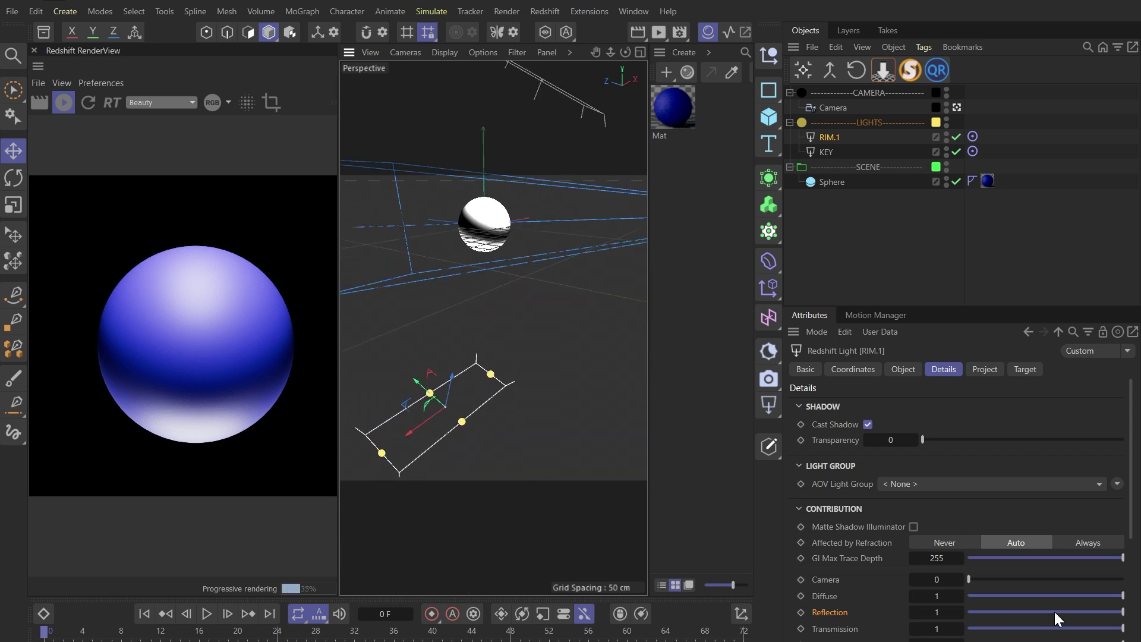
drag(1056, 613, 957, 618)
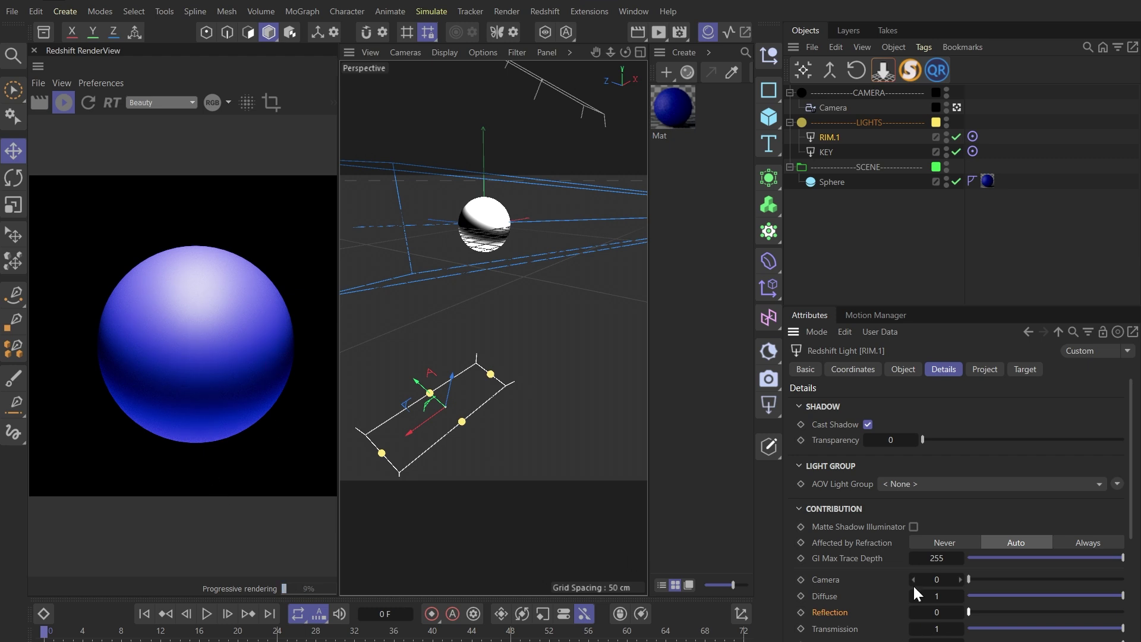
drag(984, 618, 986, 618)
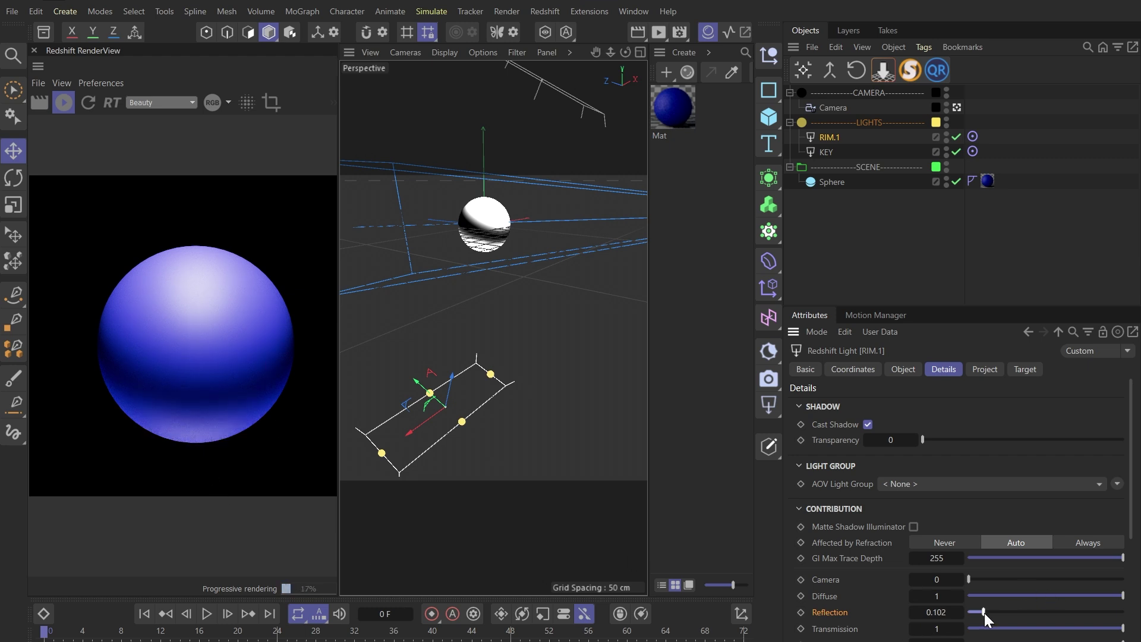
text(.2)
key(Return)
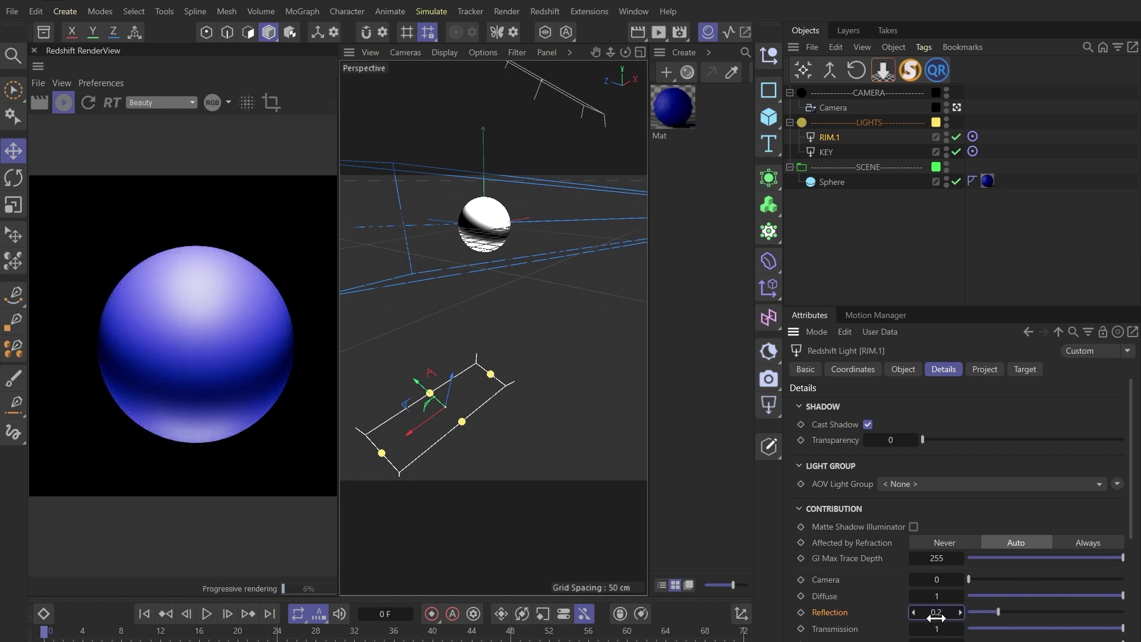
text(.1)
key(Return)
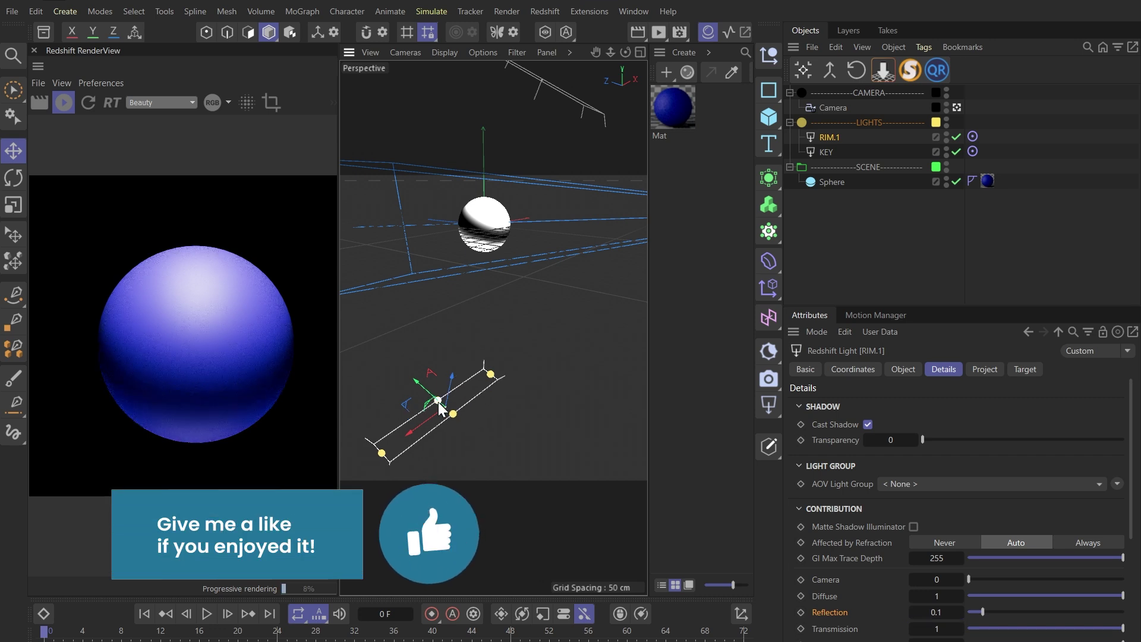
Narrow the RIM.1 area light into a slimmer strip.
drag(432, 397, 445, 399)
scroll(213, 437, down, 1)
alt+drag(561, 376, 504, 405)
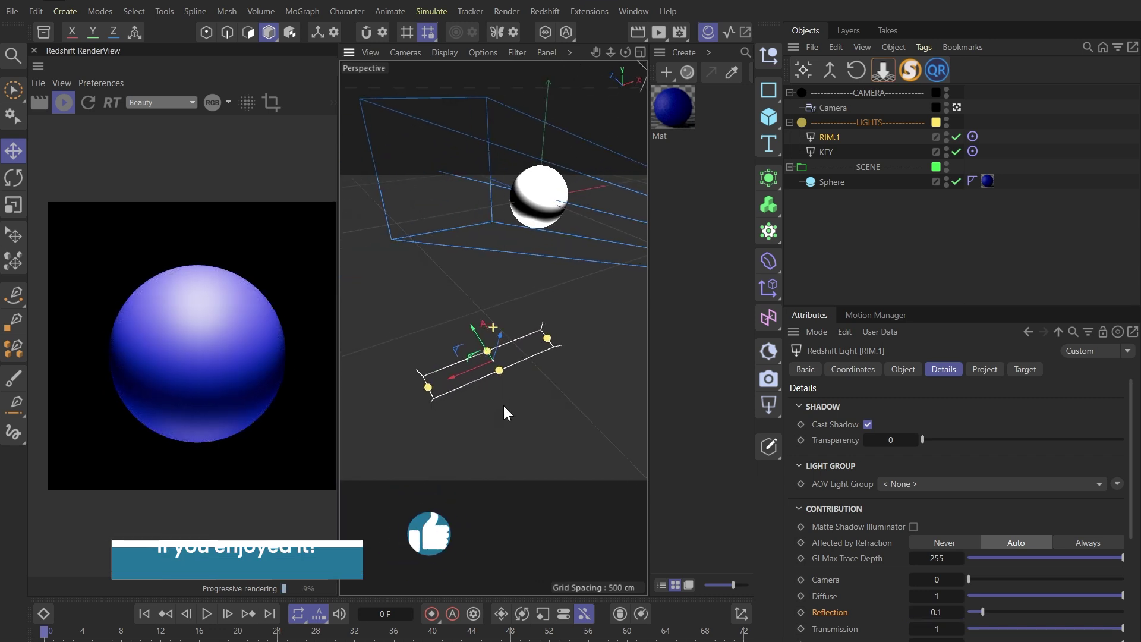
Duplicate the RIM.1 light and name the copy RIM.2.
ctrl+drag(830, 136, 835, 136)
double_click(838, 137)
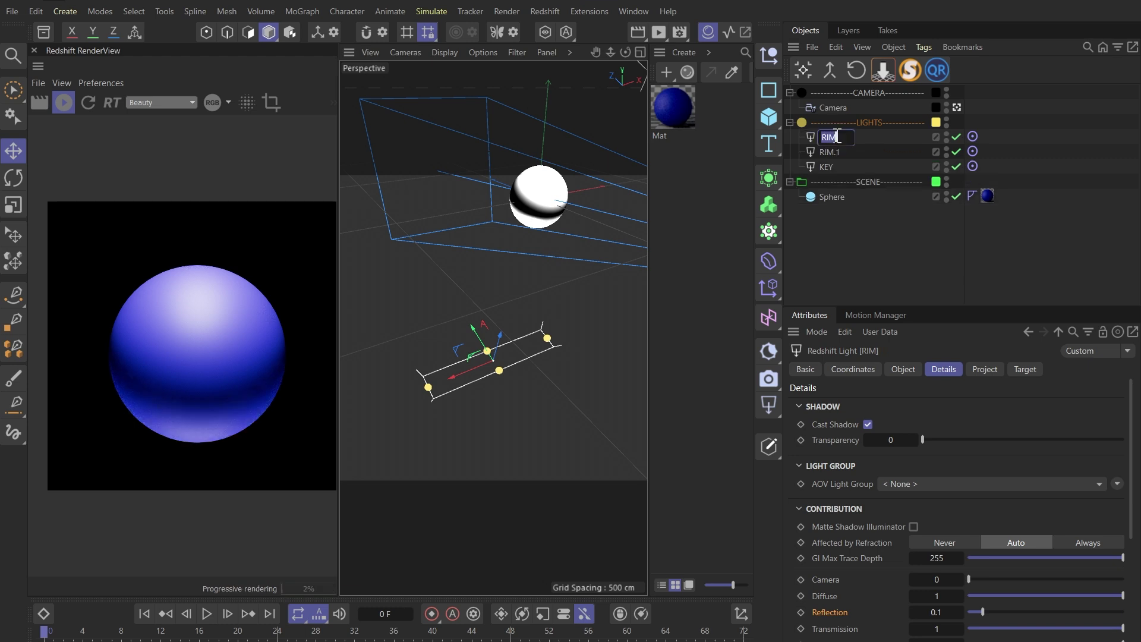
text(.2)
key(Return)
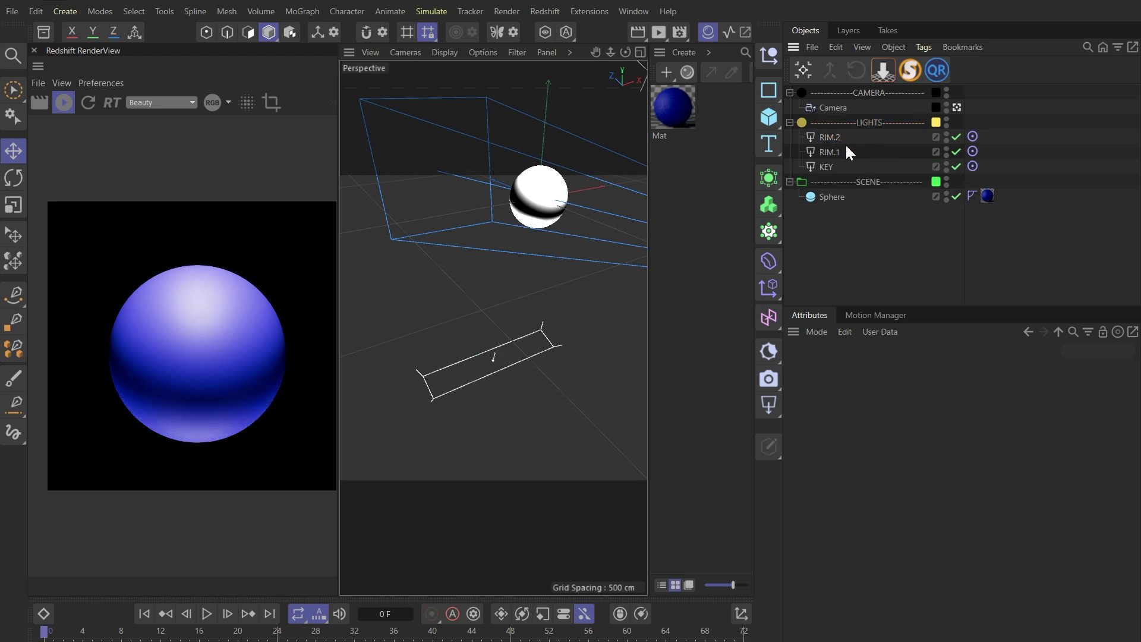
Set RIM.2's Diffuse contribution to 0 and Reflection to 1, and place it behind the sphere to light its lower-right rim.
drag(1018, 612, 956, 597)
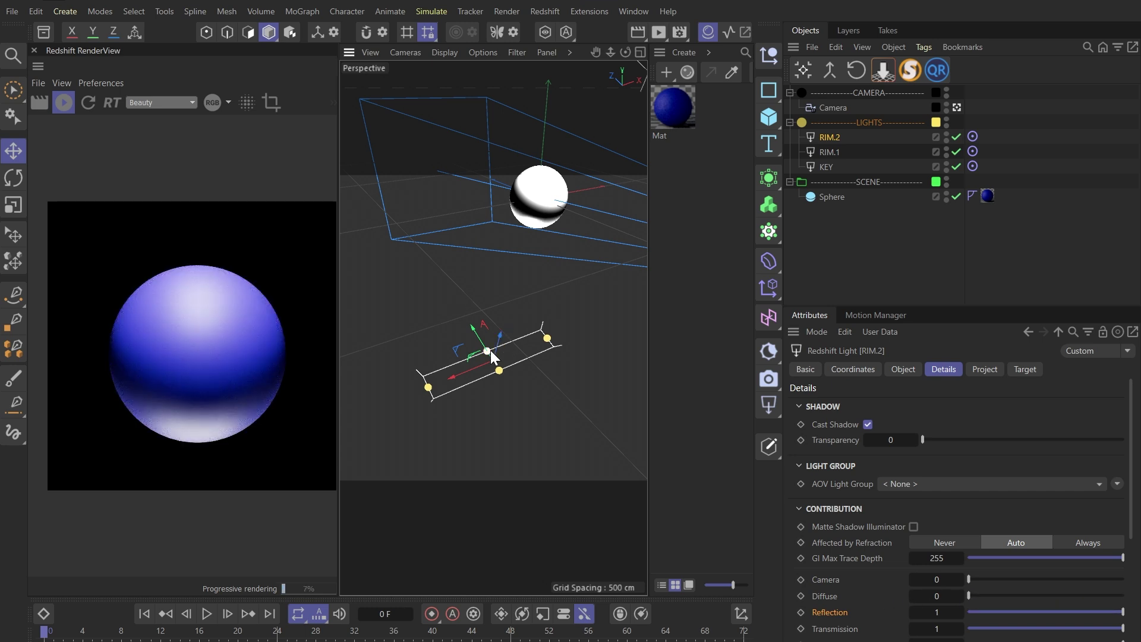
drag(484, 363, 464, 213)
alt+drag(465, 217, 438, 289)
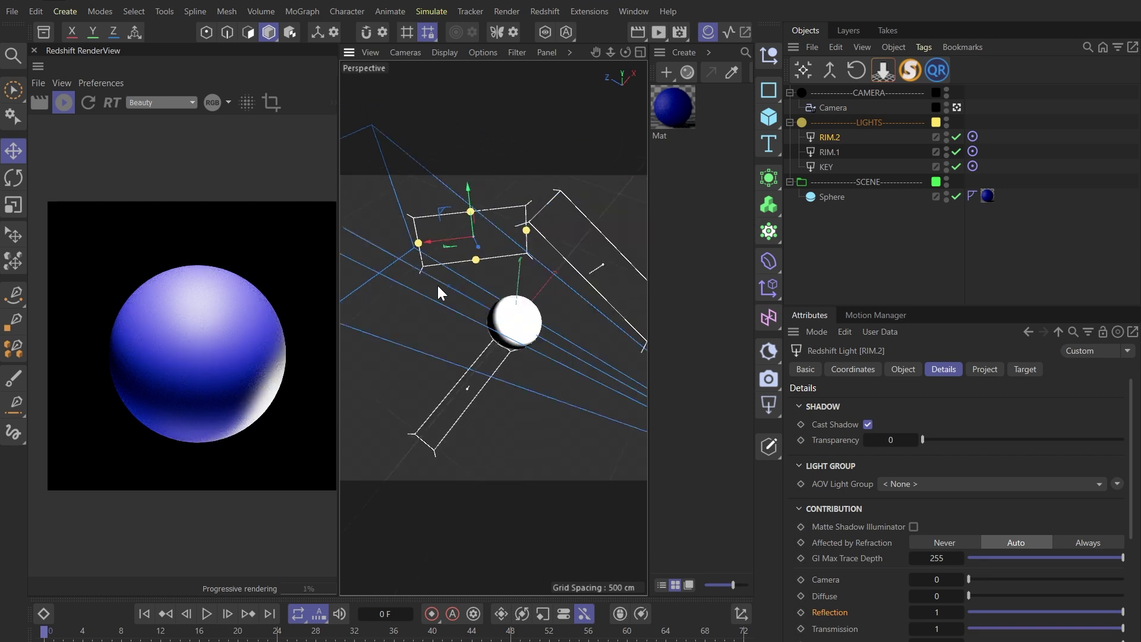
drag(447, 242, 377, 267)
alt+drag(463, 285, 518, 306)
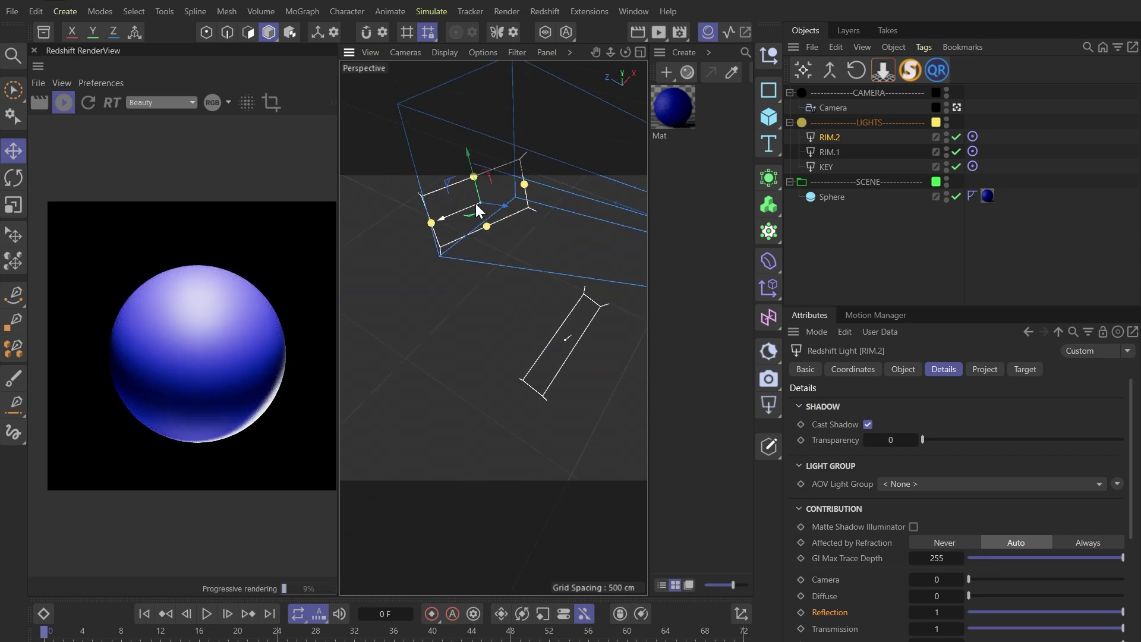
drag(476, 205, 467, 204)
Set the RIM.2 light's exposure to -2.852 and enlarge its area in height and width.
click(903, 369)
drag(1005, 499, 996, 498)
drag(461, 210, 438, 175)
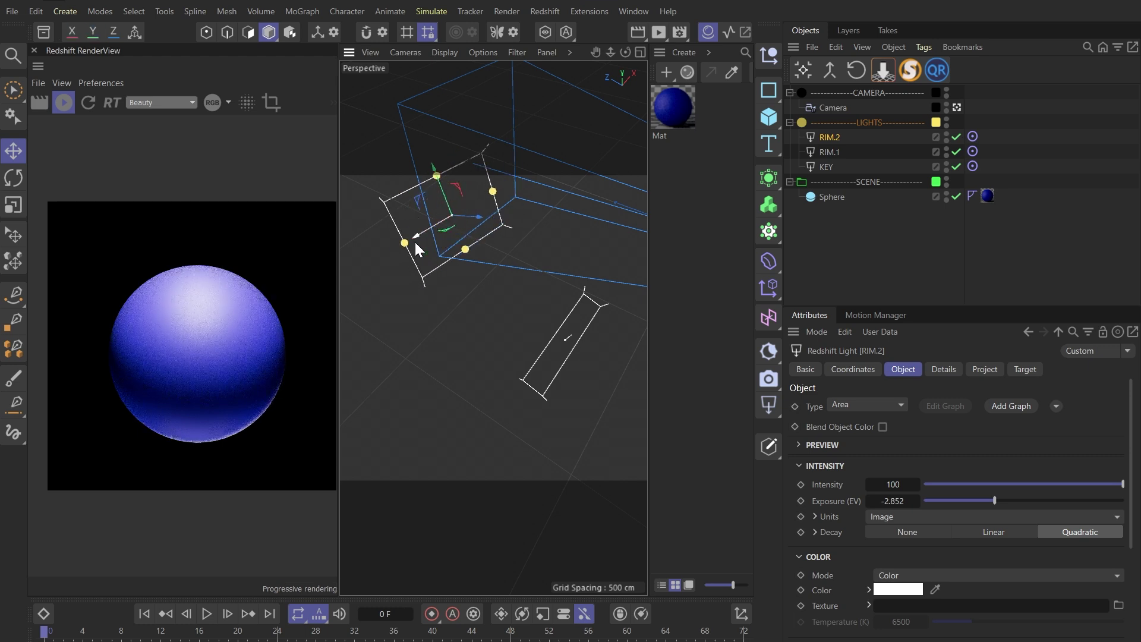
drag(414, 240, 399, 245)
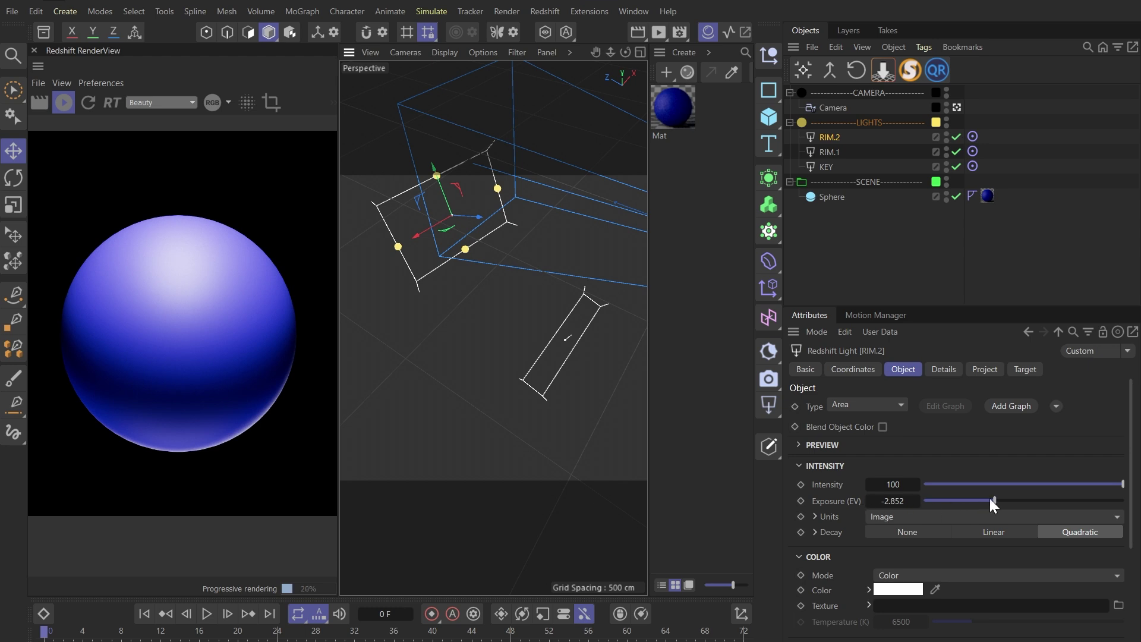
drag(989, 498, 996, 495)
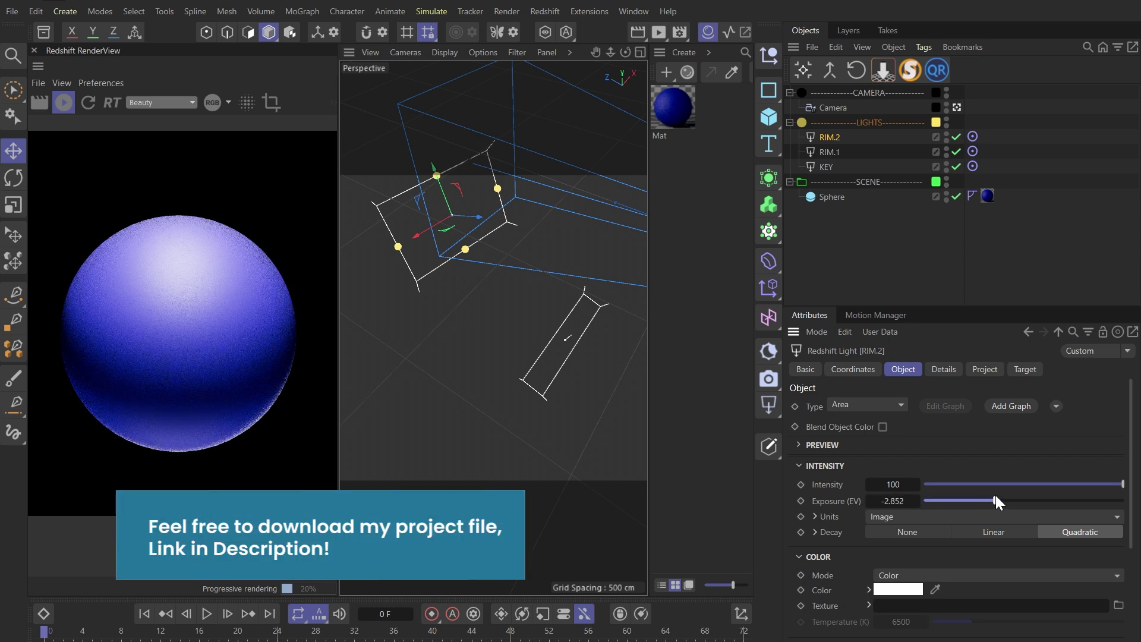
scroll(212, 457, down, 2)
scroll(230, 425, up, 2)
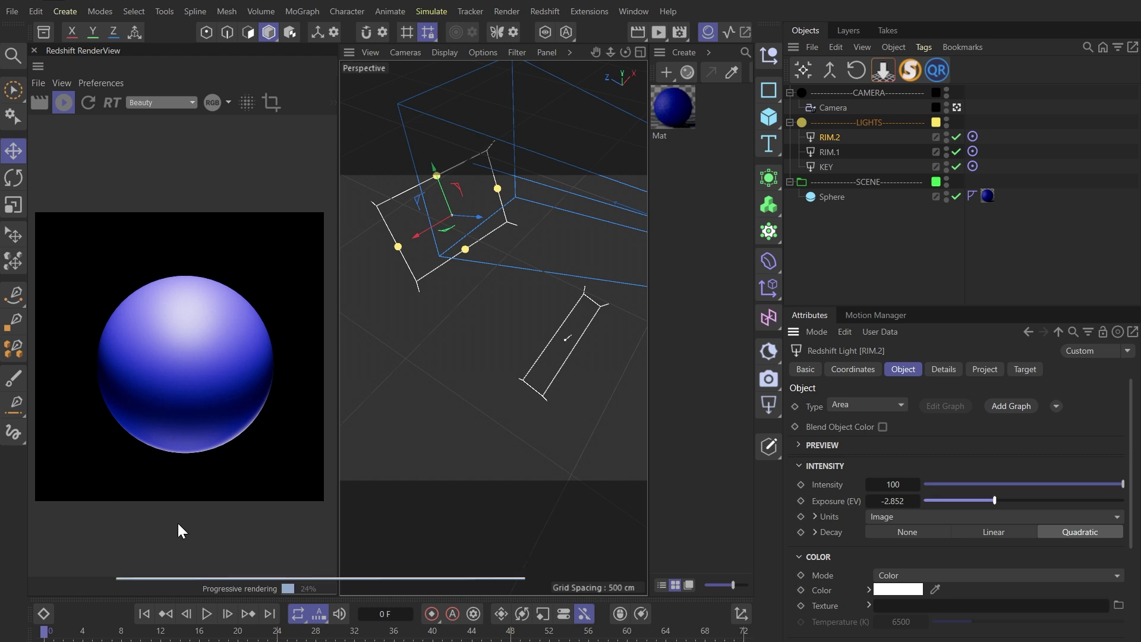
scroll(165, 377, up, 2)
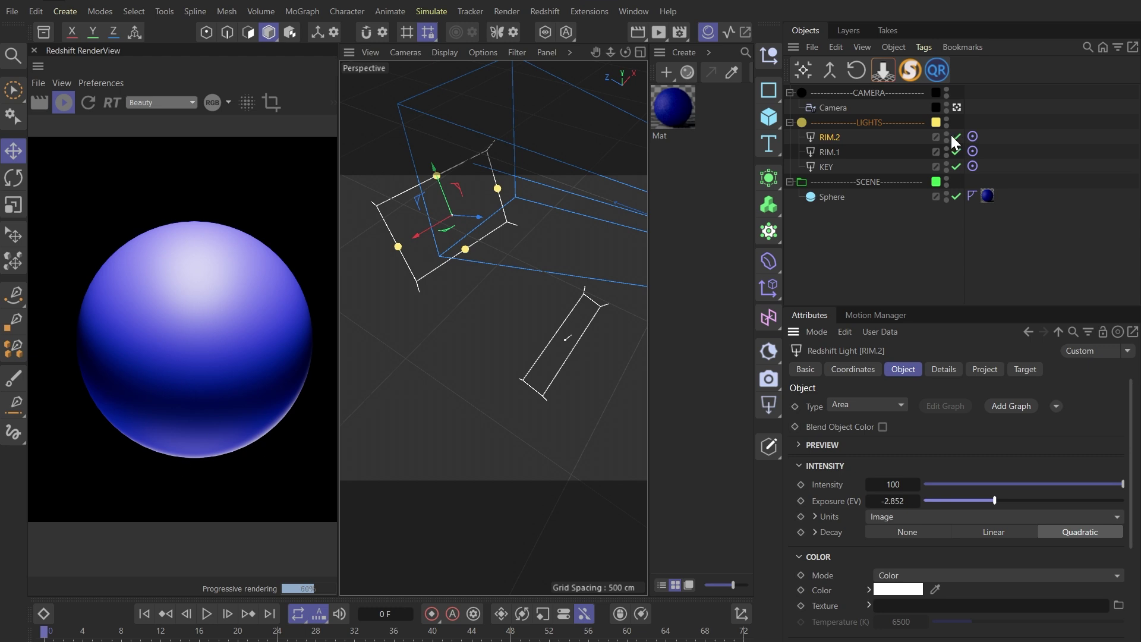
Duplicate the KEY light and name the copy COLOR.1.
drag(825, 168, 835, 136)
double_click(850, 140)
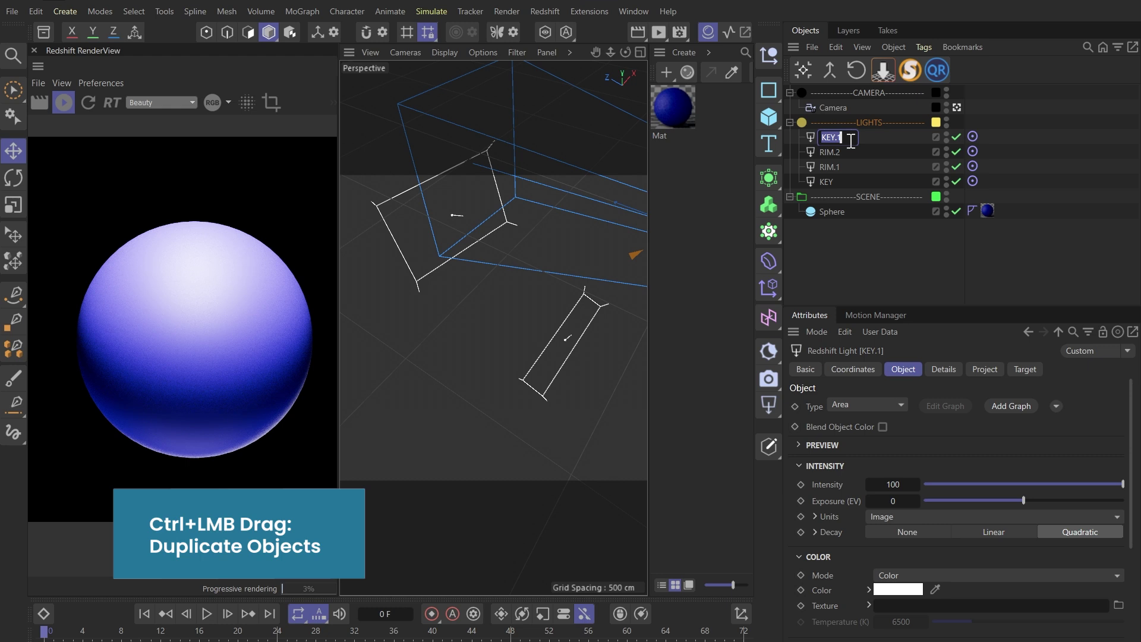
text(COLOR)
key(Return)
Move the COLOR.1 light to the side of the sphere so it lights the left edge in the render.
click(843, 139)
scroll(479, 315, down, 4)
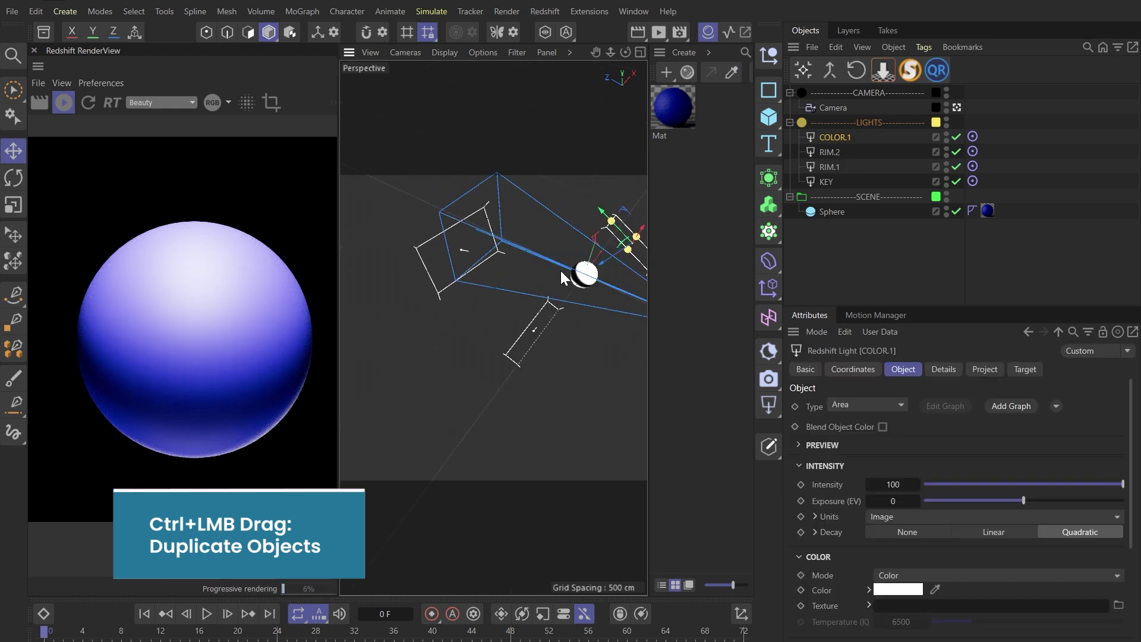
alt+drag(561, 270, 558, 283)
drag(633, 223, 523, 274)
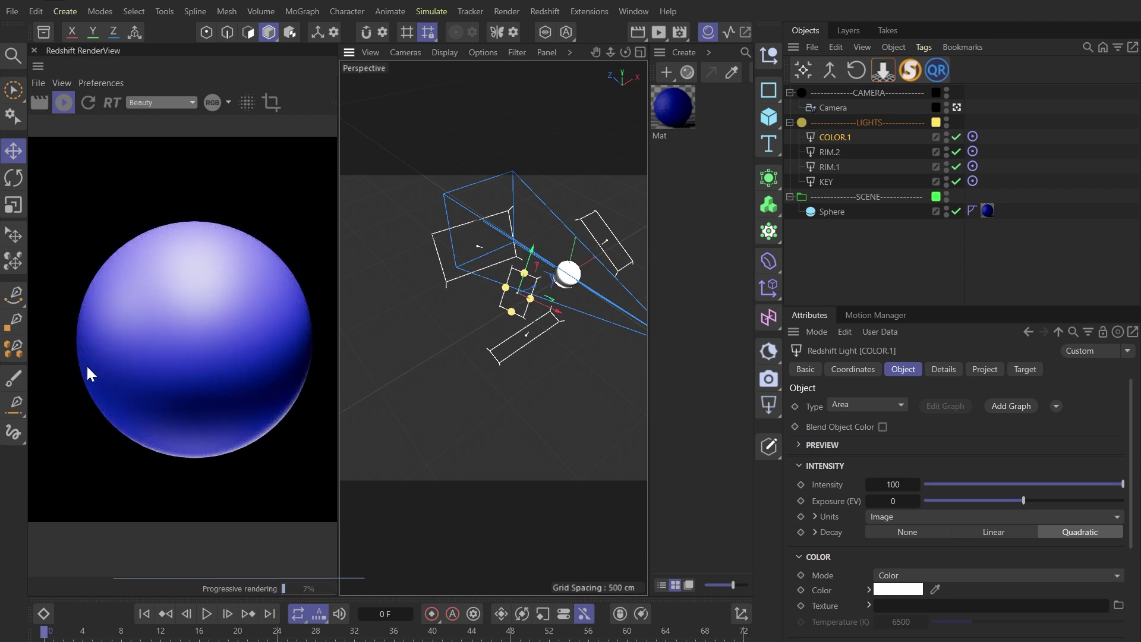
alt+drag(540, 319, 487, 290)
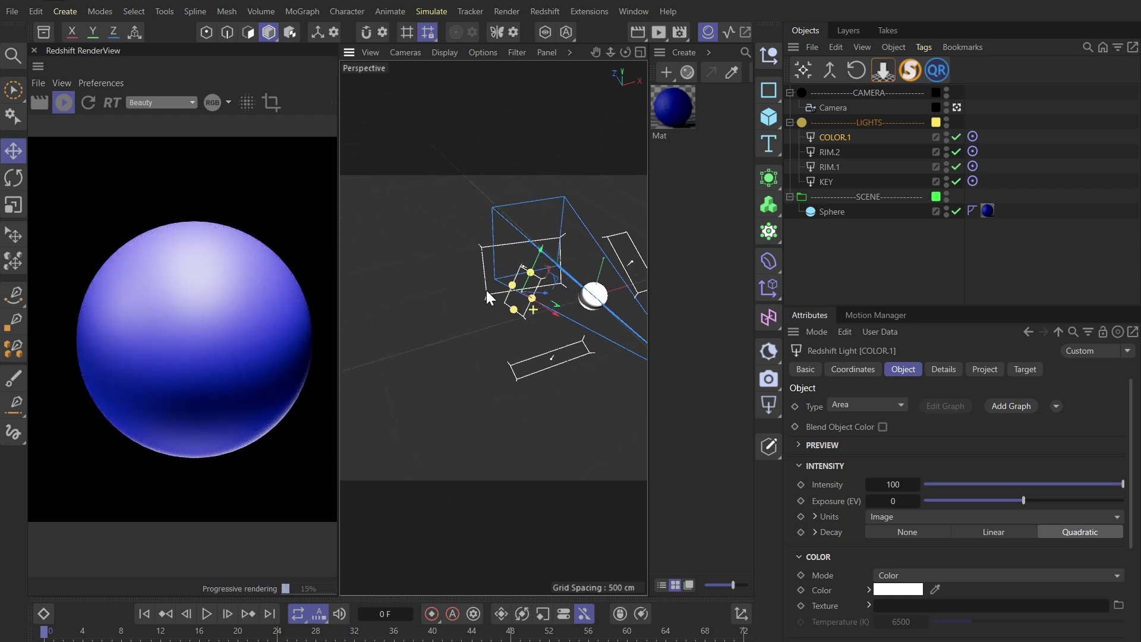
Set the COLOR.1 light's color to magenta (R 242, G 10, B 184) and move the light closer to the sphere.
click(896, 590)
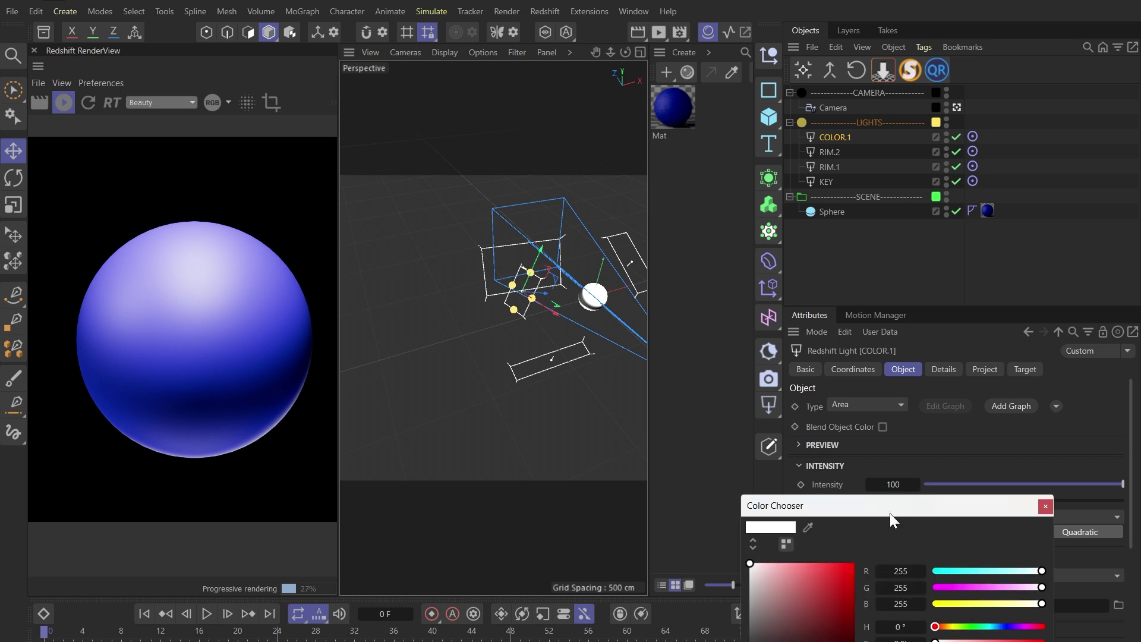
drag(890, 512, 805, 462)
click(946, 582)
mouse_move(951, 596)
mouse_down()
mouse_move(963, 594)
mouse_move(945, 613)
mouse_move(955, 597)
mouse_up()
scroll(101, 298, up, 3)
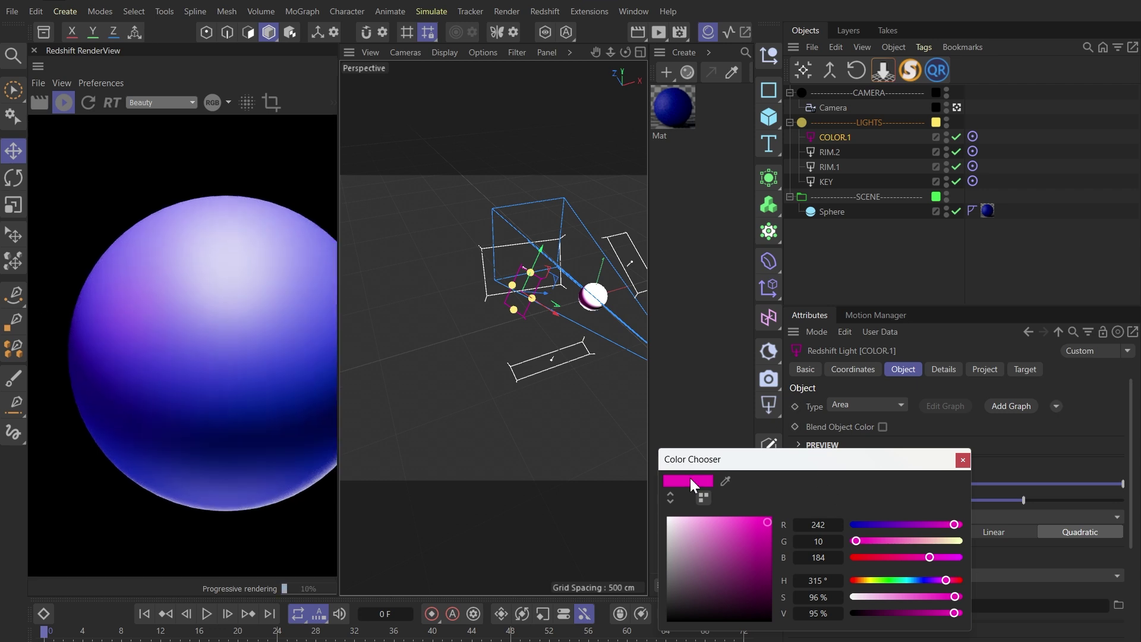
mouse_move(556, 312)
mouse_down()
mouse_move(576, 321)
mouse_move(561, 327)
mouse_up()
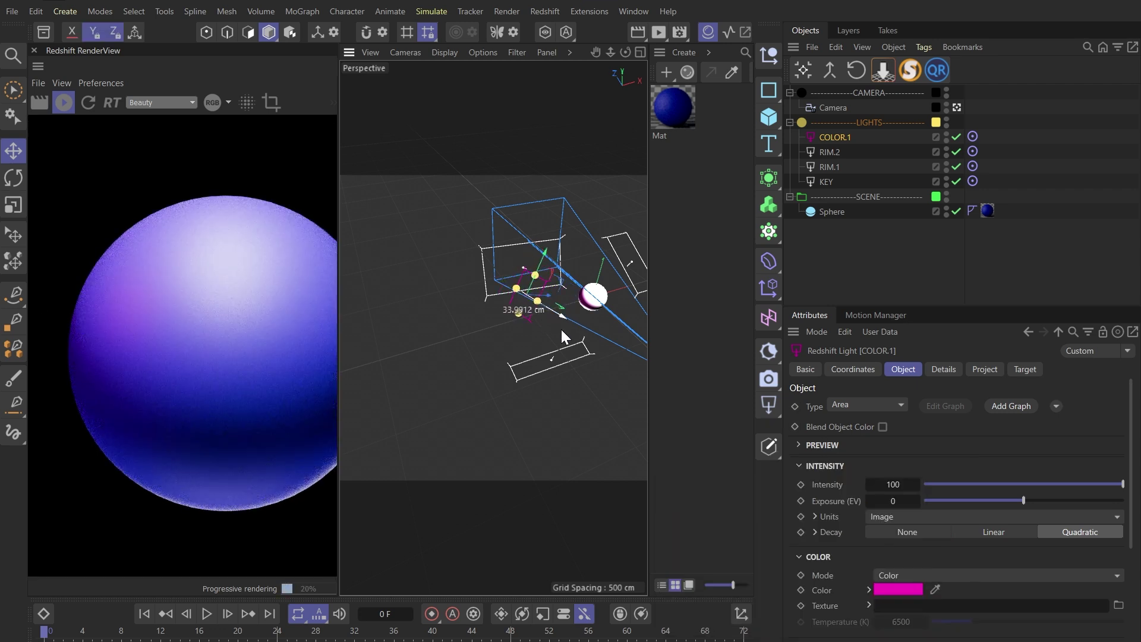
drag(558, 261, 573, 318)
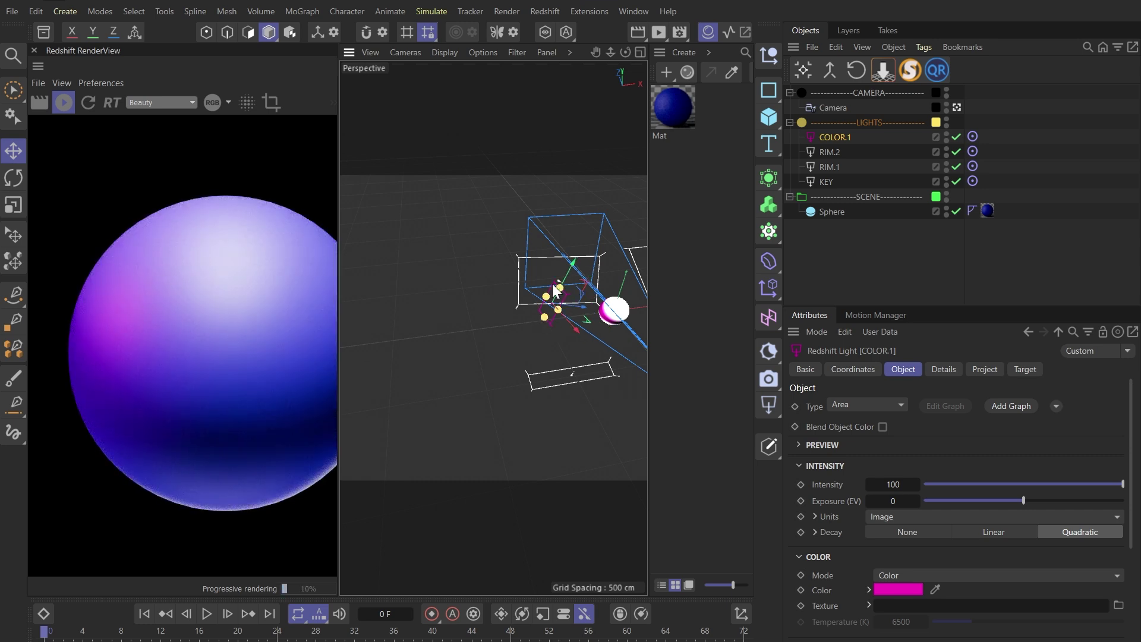
Lower the reflection roughness of the sphere's material to 0.
double_click(665, 105)
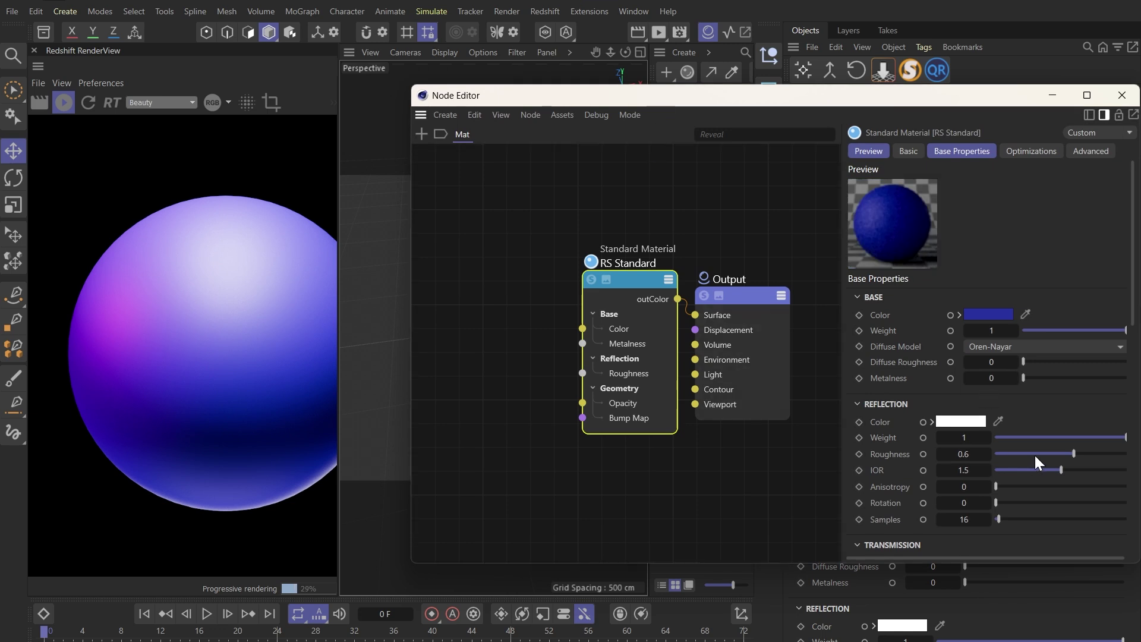
drag(1034, 454, 943, 457)
click(1107, 101)
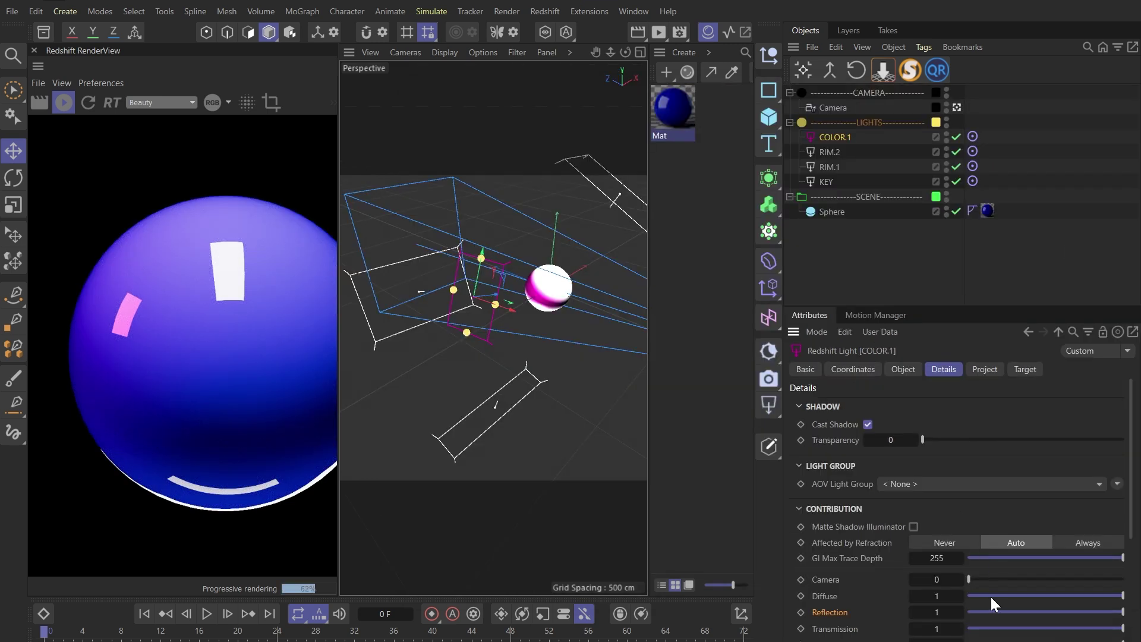
Try Reflection and Diffuse contributions of 0 on the COLOR.1 light to compare the render, and restore both to 1.
drag(1004, 611, 927, 621)
drag(1037, 602, 906, 605)
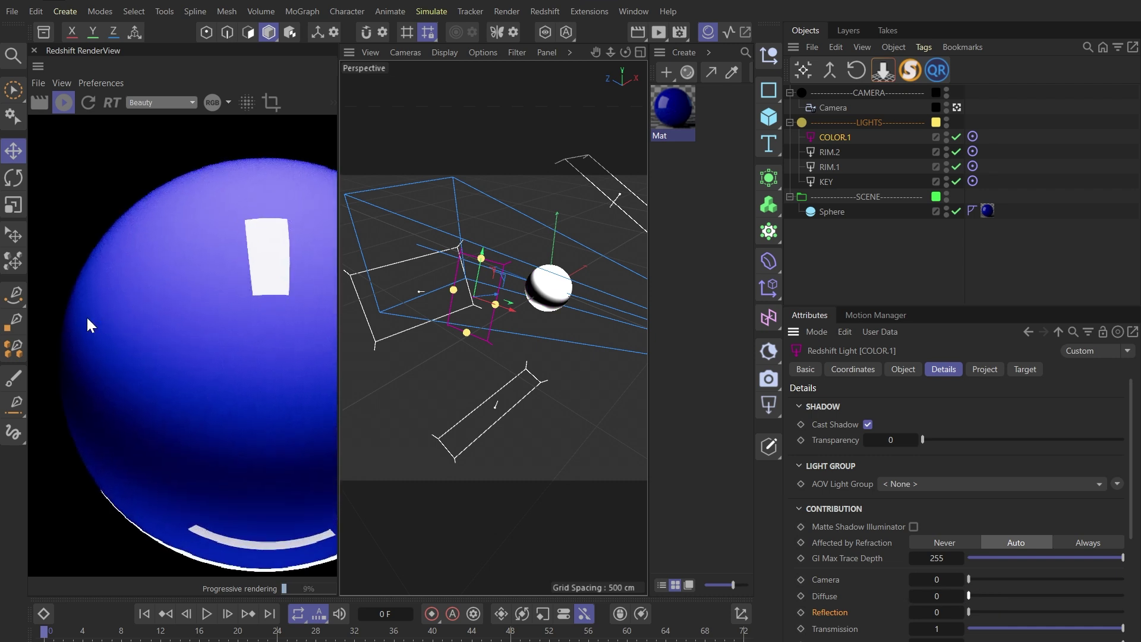
drag(1023, 597, 1123, 596)
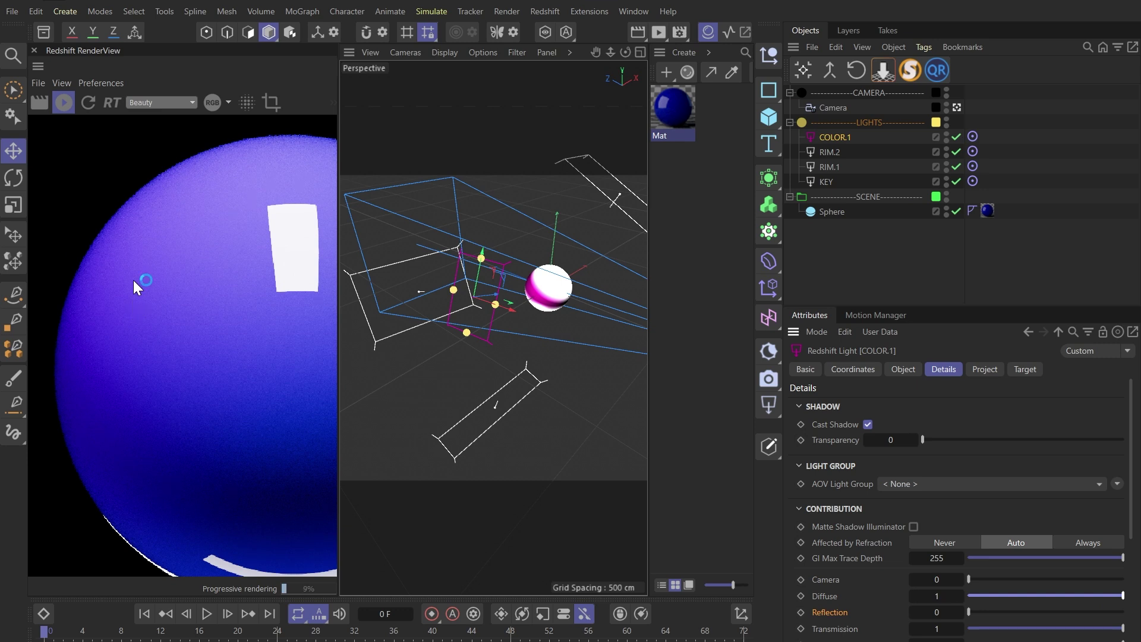
scroll(101, 270, down, 2)
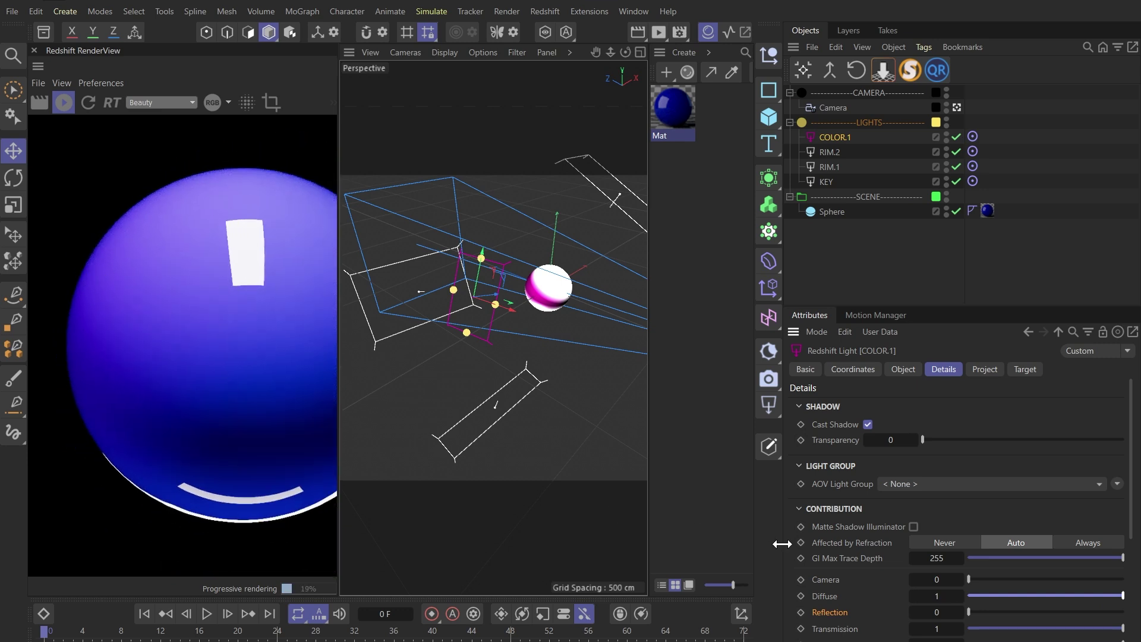
drag(970, 612, 1123, 612)
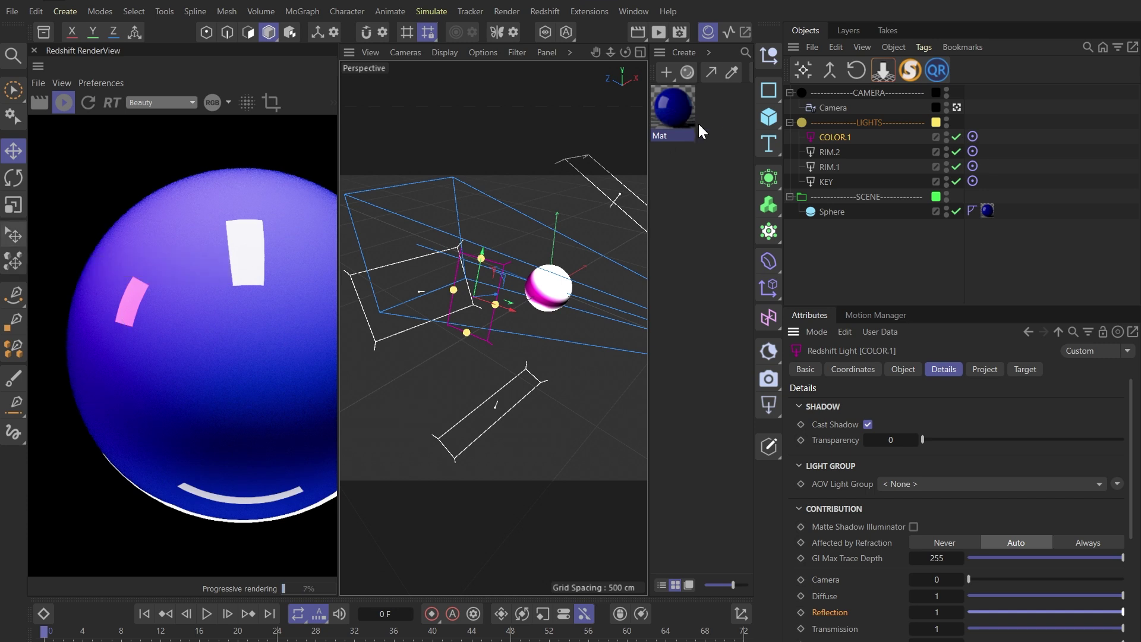
Raise the reflection roughness of the sphere's Mat material so its highlights blur into soft gradients.
double_click(676, 109)
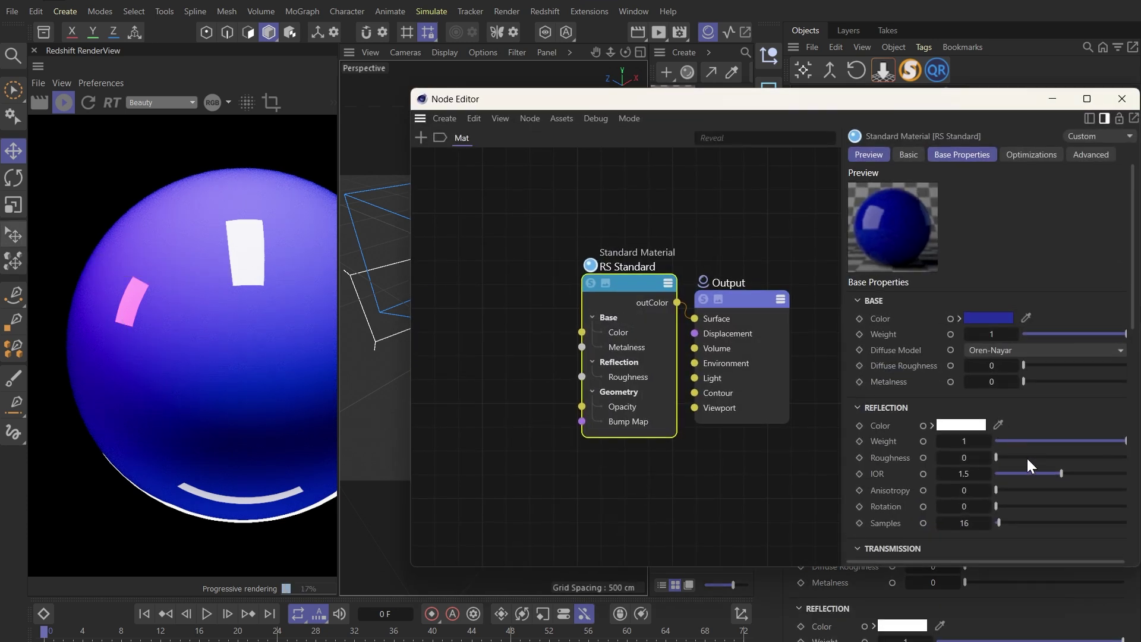
drag(1026, 456, 1106, 455)
click(963, 457)
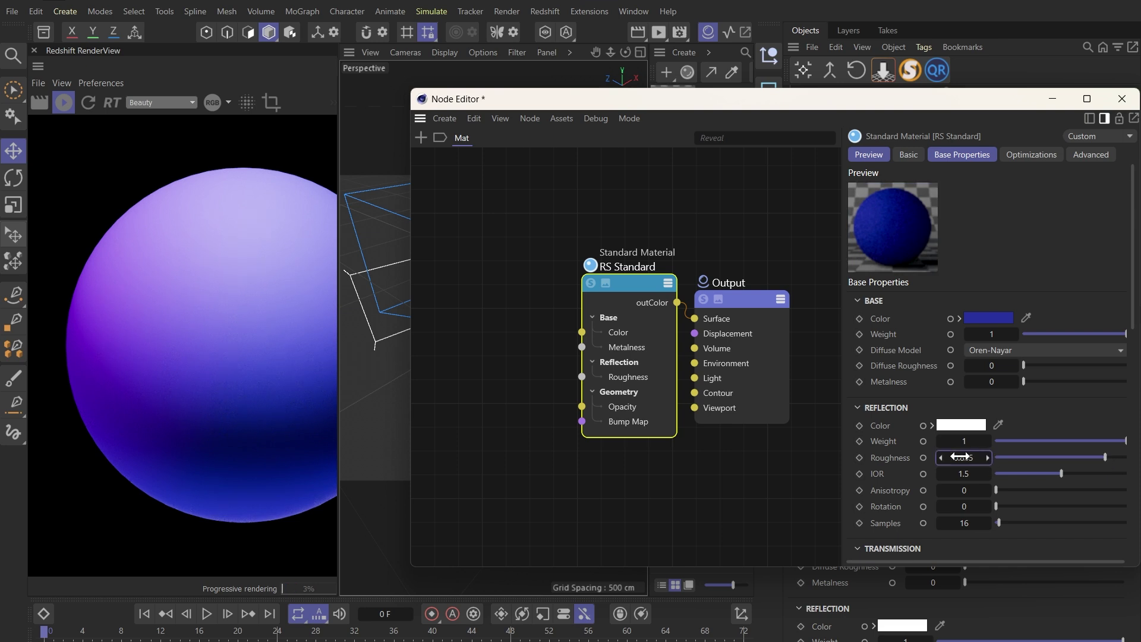
key(Return)
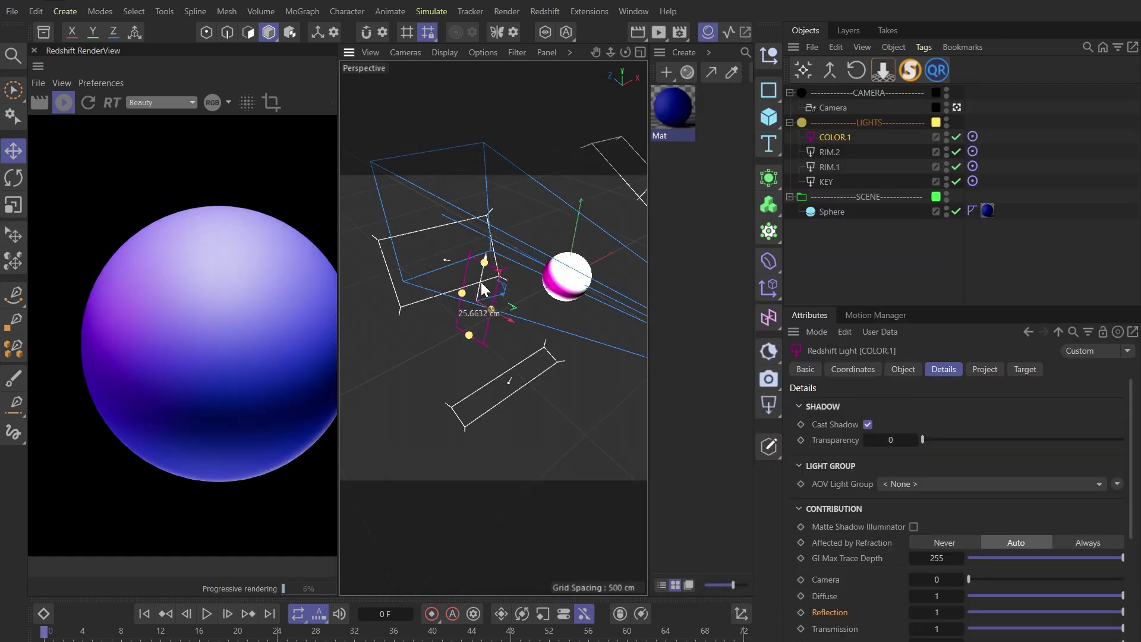
Reposition the COLOR.1 light slightly beside the sphere and set its Reflection contribution to 0.372.
mouse_move(483, 289)
mouse_down()
mouse_move(494, 339)
mouse_move(481, 333)
mouse_move(513, 355)
mouse_move(485, 272)
mouse_up()
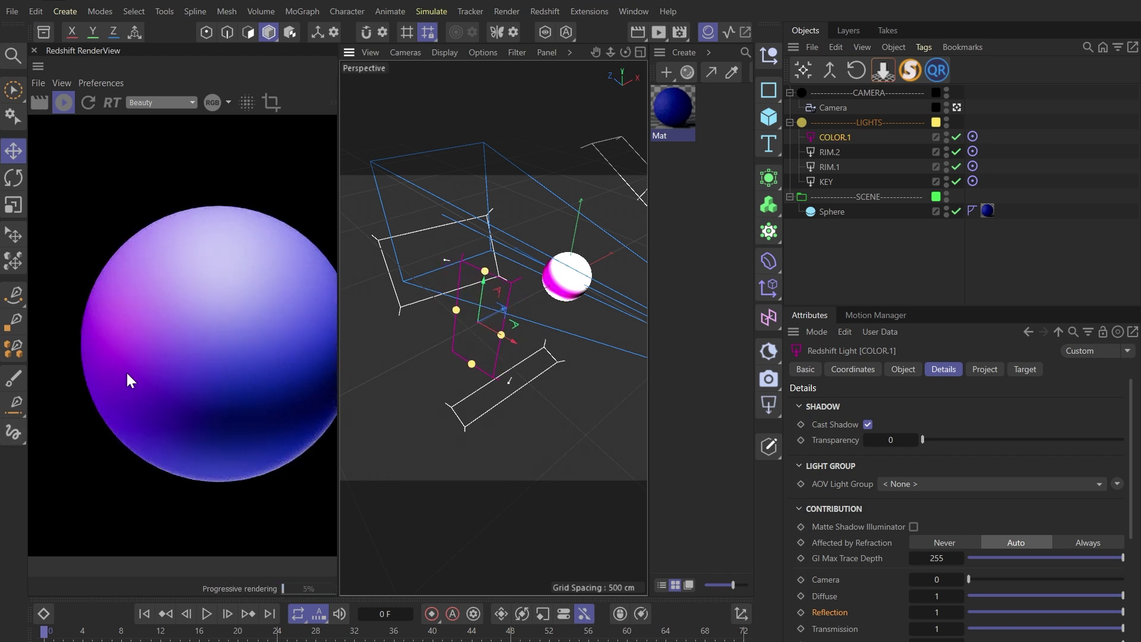
alt+drag(497, 400, 493, 388)
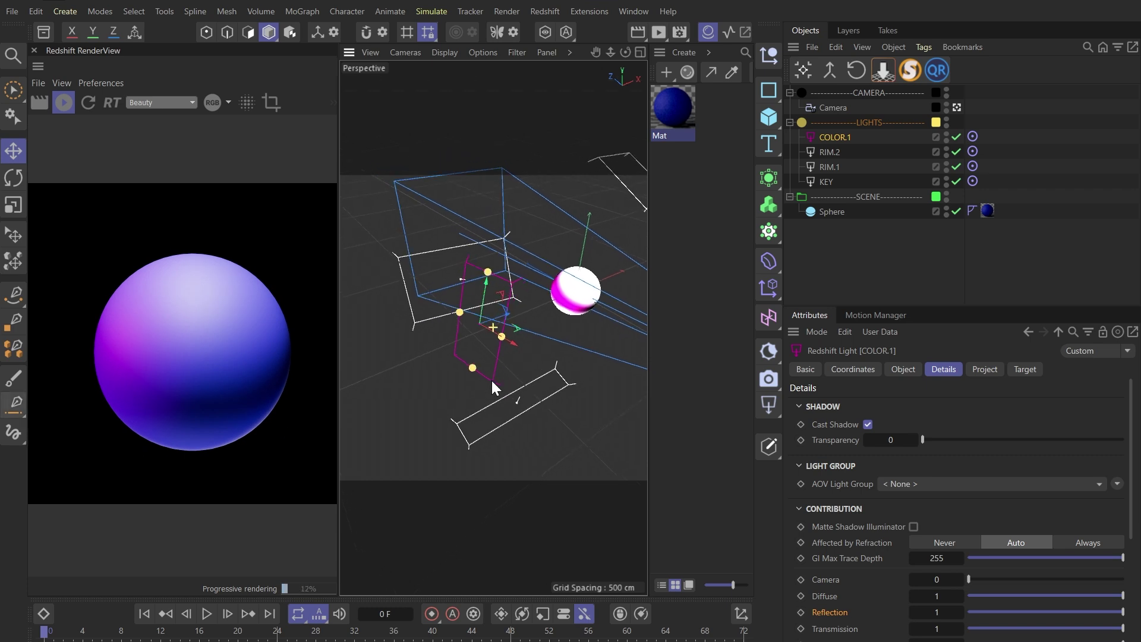
drag(1047, 618, 1027, 618)
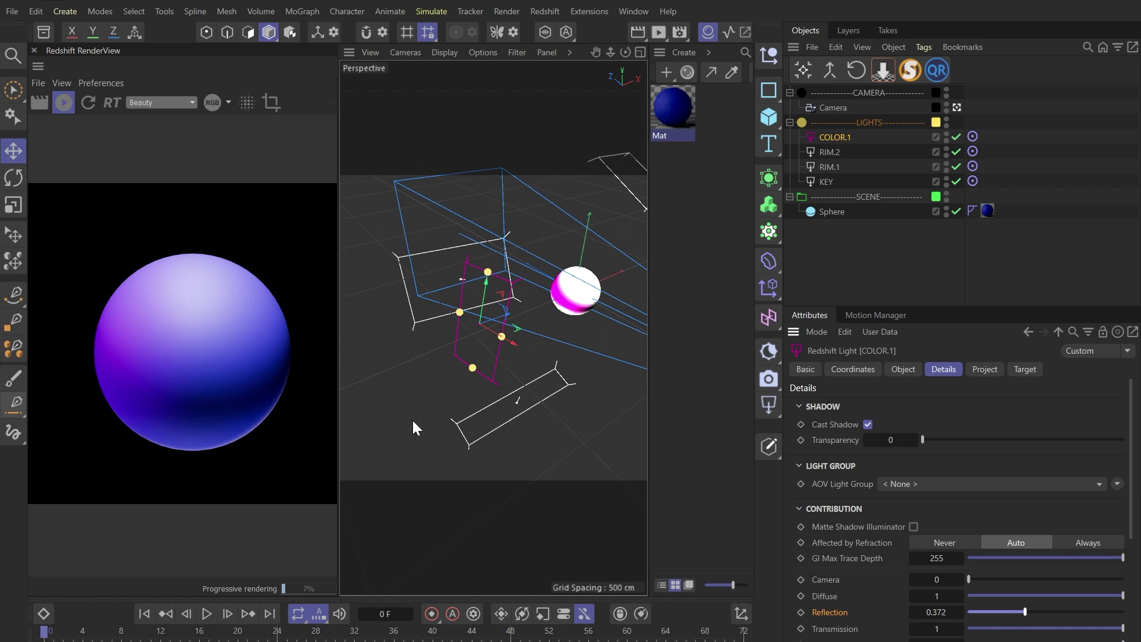
Duplicate the COLOR.1 light and rename the copy COLOR.2.
scroll(293, 390, up, 2)
alt+drag(535, 352, 479, 331)
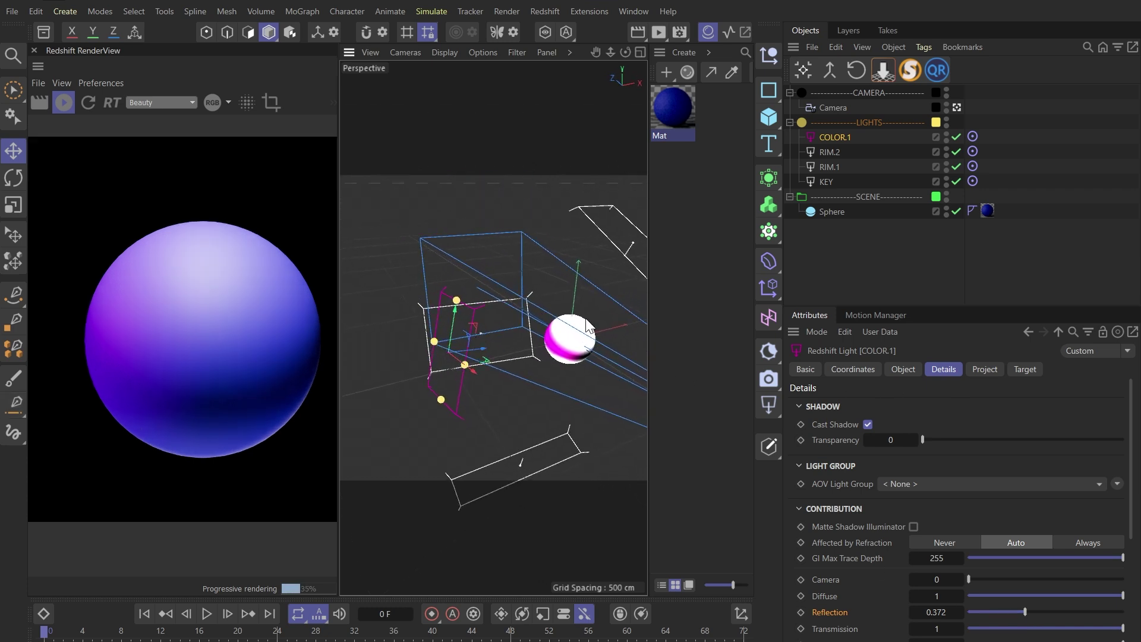
ctrl+drag(825, 140, 828, 132)
double_click(832, 136)
click(859, 137)
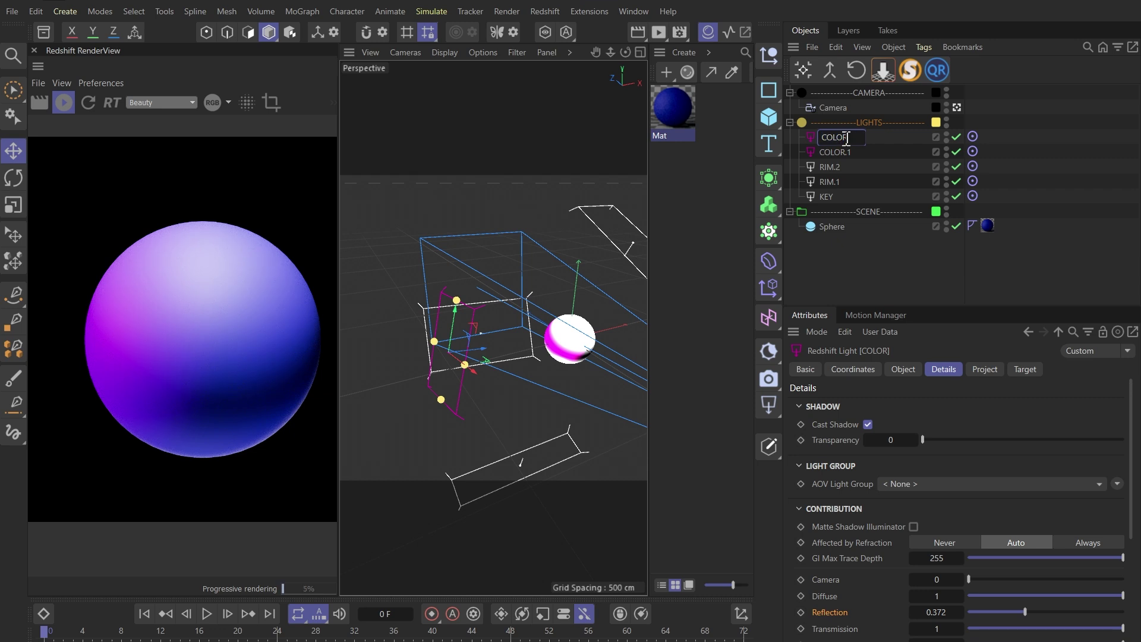
key(Return)
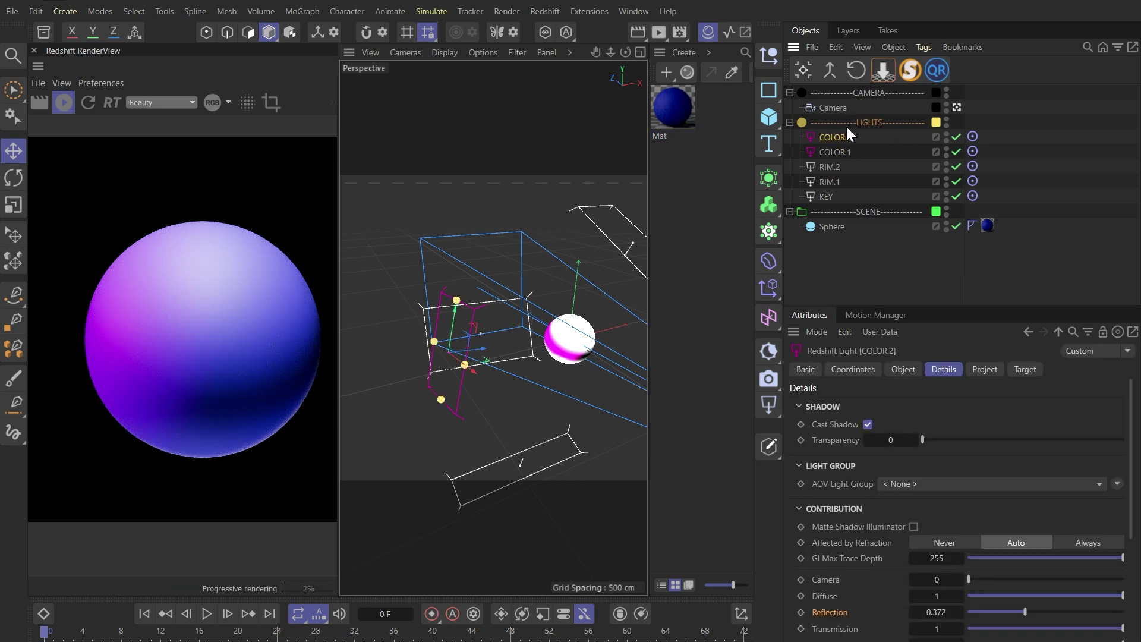
Move the COLOR.2 light to the opposite side of the sphere, slightly behind it, to light the right edge in the render.
click(901, 370)
drag(479, 350, 615, 334)
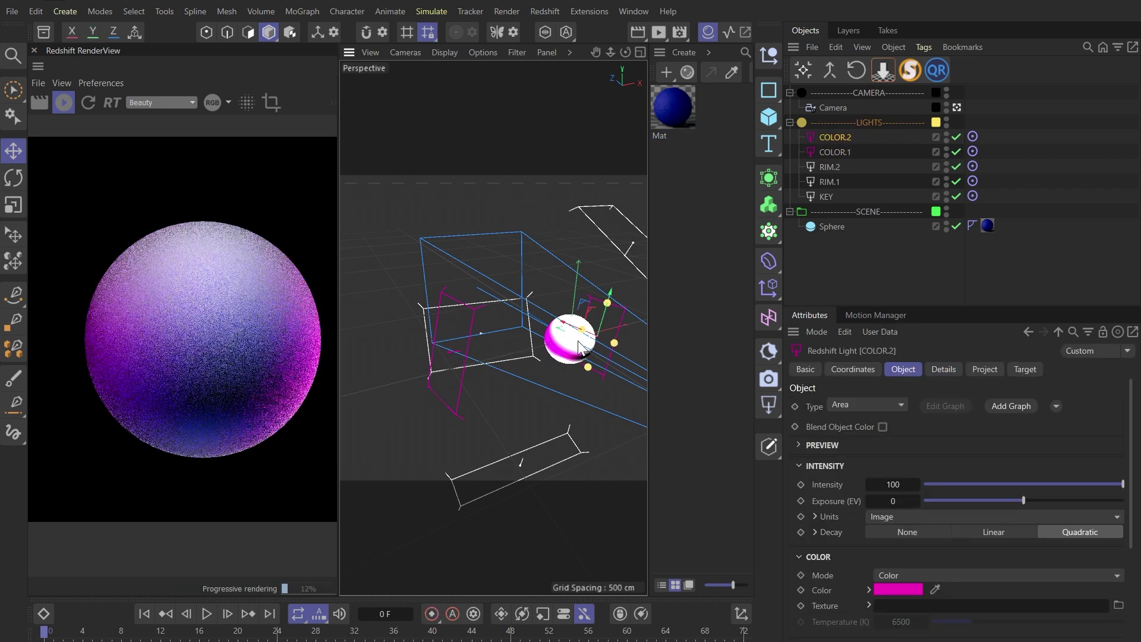
alt+drag(538, 298, 615, 298)
drag(515, 309, 547, 248)
Change the COLOR.2 light's color to green (R 10, G 242, B 14).
click(898, 589)
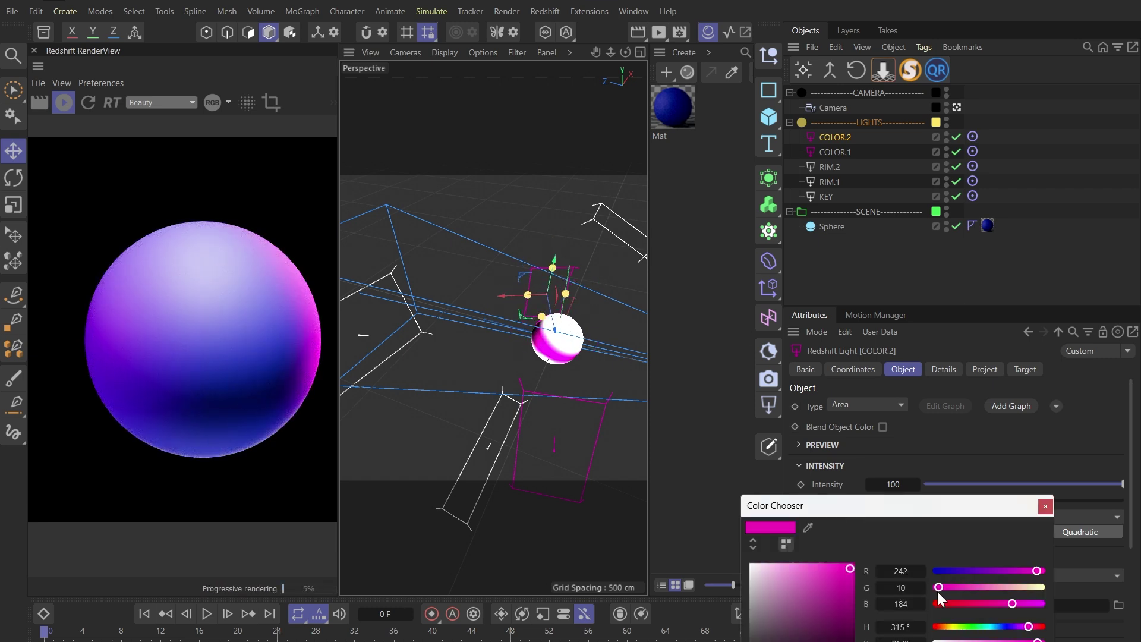
drag(1019, 628, 971, 628)
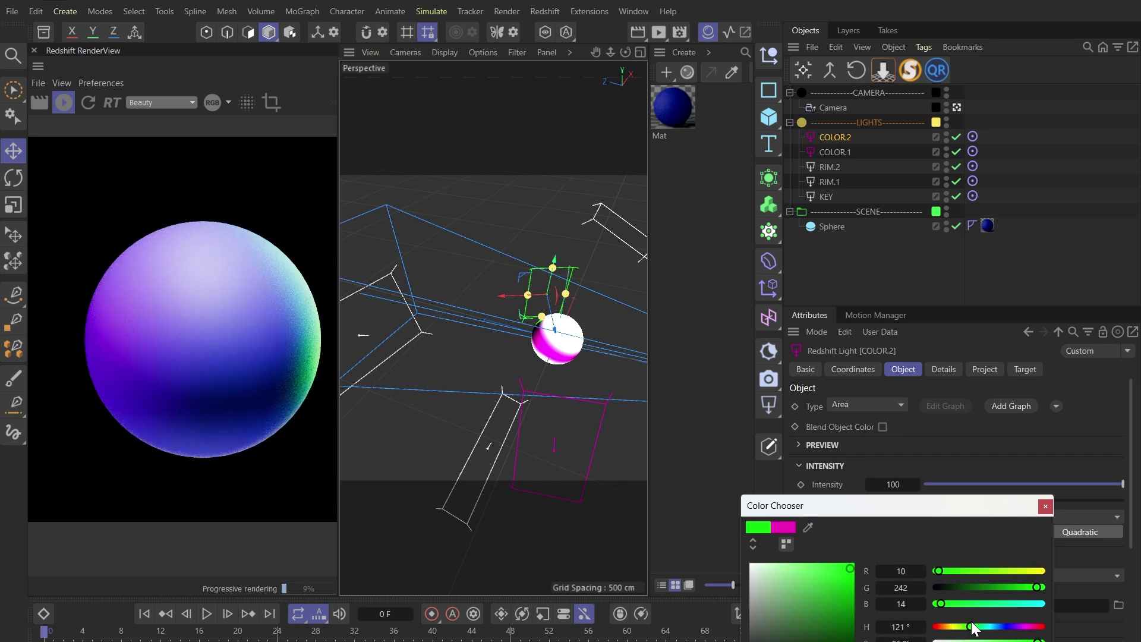
click(1045, 506)
Try the COLOR.2 light with Diffuse 0 and Reflection 1, with Diffuse 1 and Reflection 0, and with both at 1.
click(938, 370)
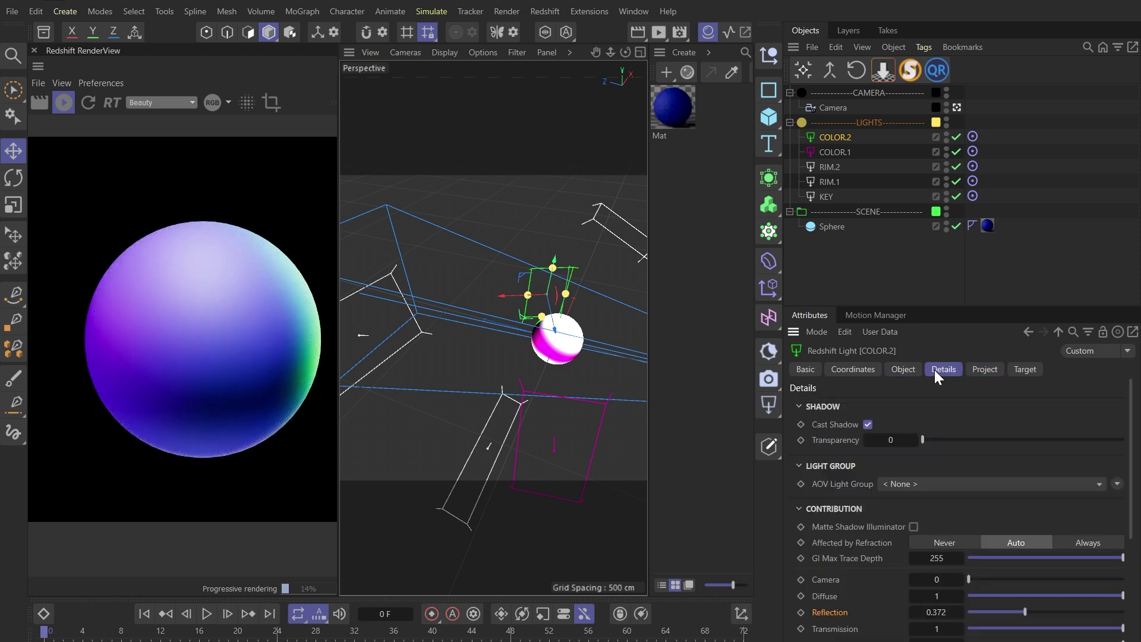
drag(1027, 610, 928, 603)
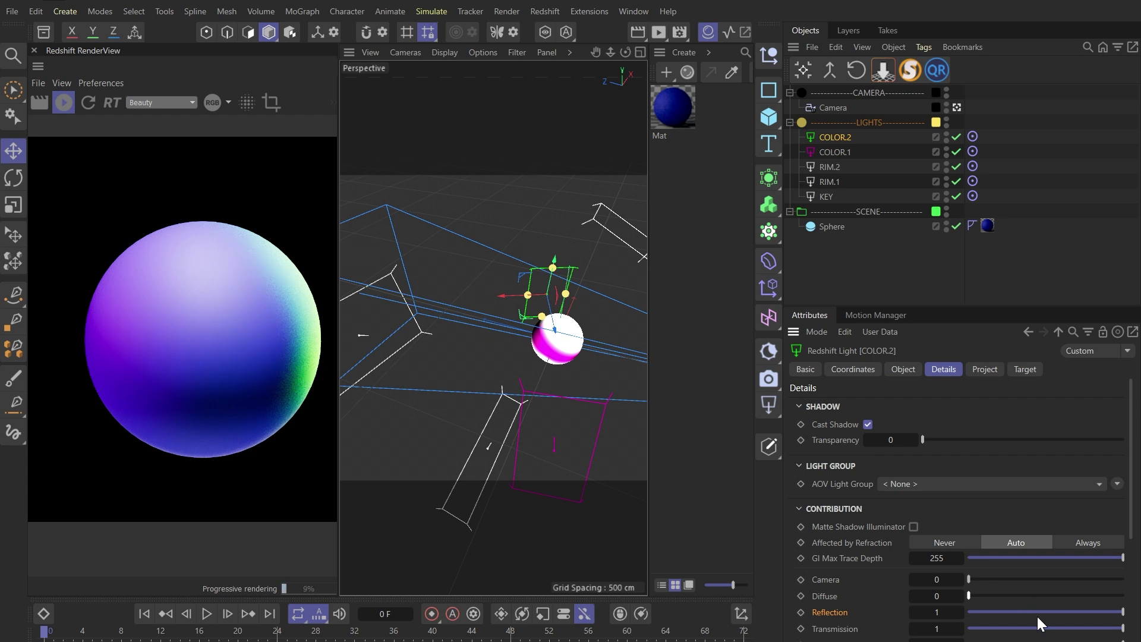
drag(1039, 613, 1123, 596)
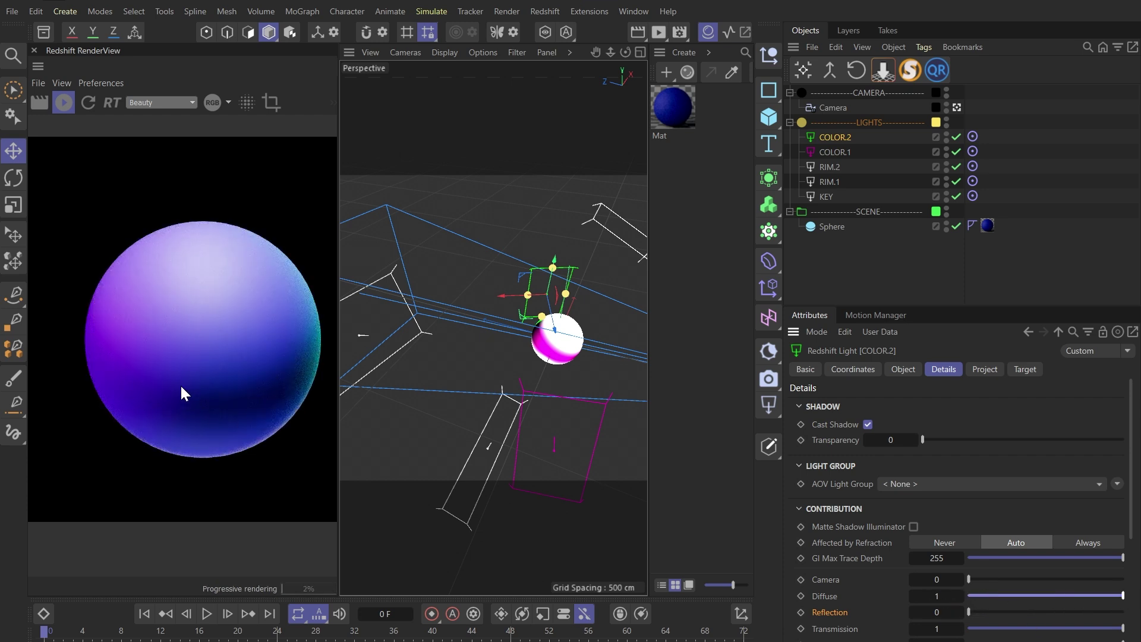
scroll(315, 331, up, 4)
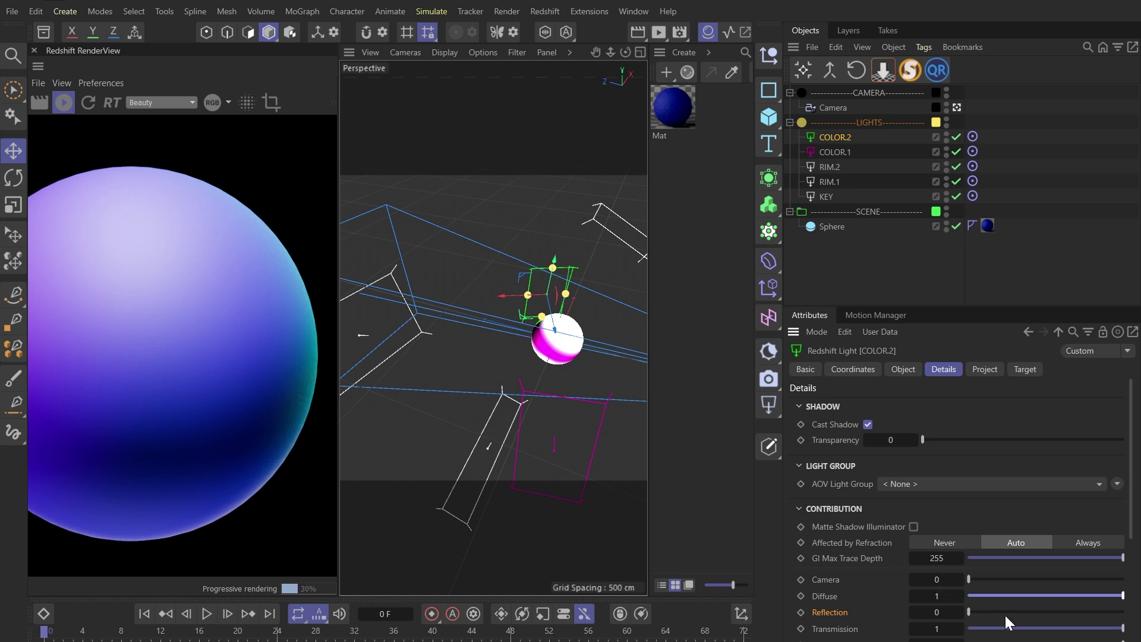
drag(1010, 612, 1123, 612)
scroll(293, 319, down, 1)
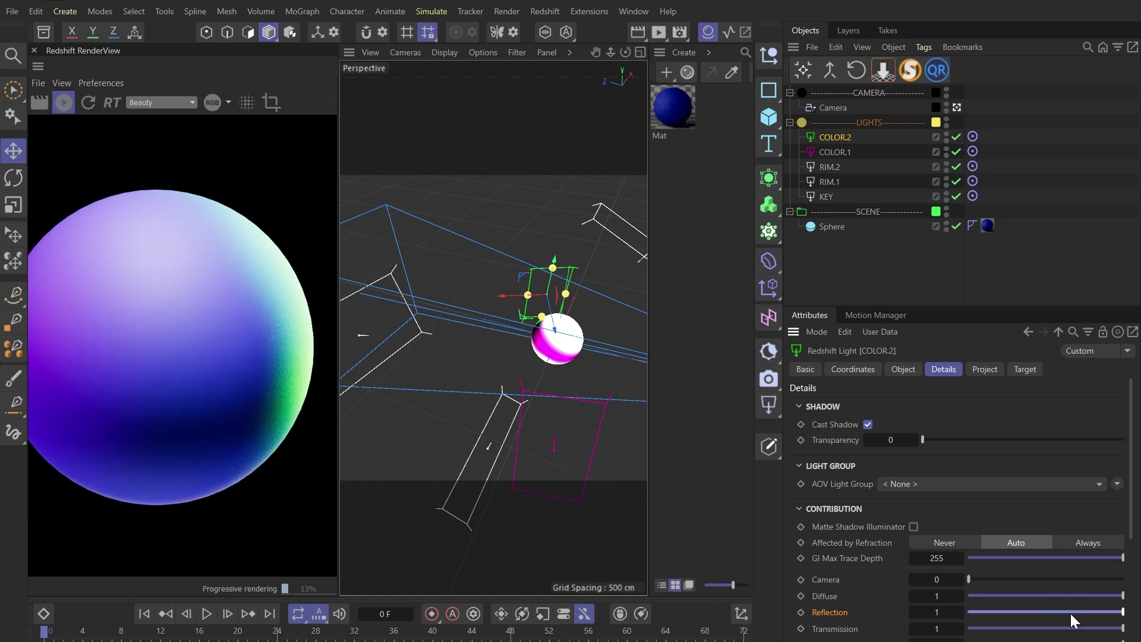
Set the COLOR.2 light's Reflection contribution to 0.557 and its exposure to -1.593.
mouse_move(1071, 612)
mouse_down()
mouse_move(984, 612)
mouse_move(1055, 611)
mouse_up()
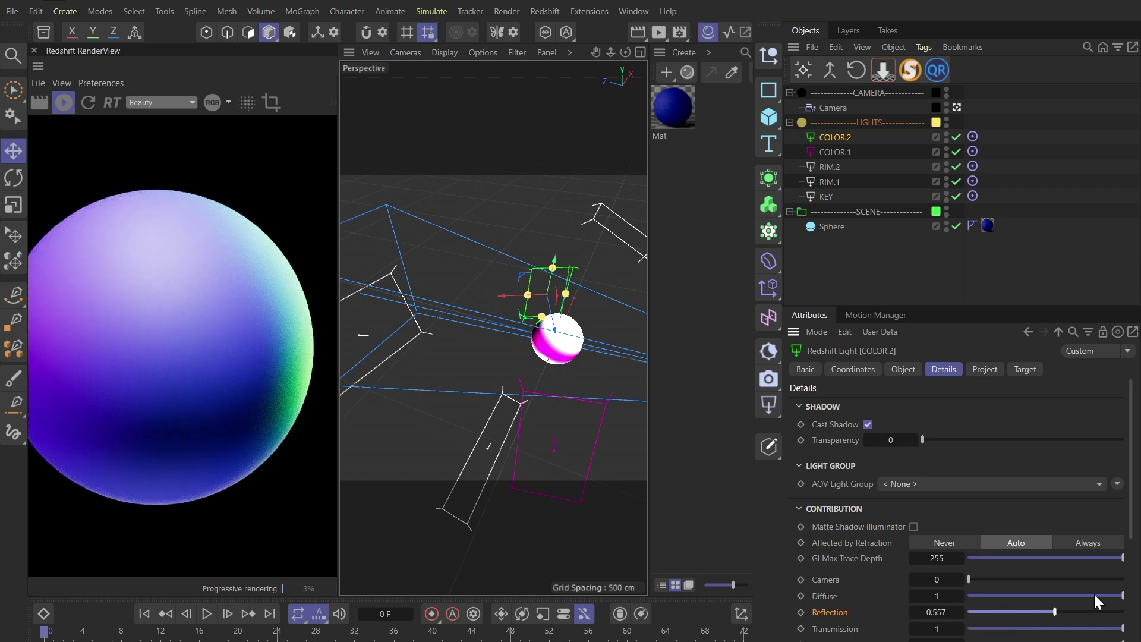
click(903, 370)
drag(991, 501, 1007, 505)
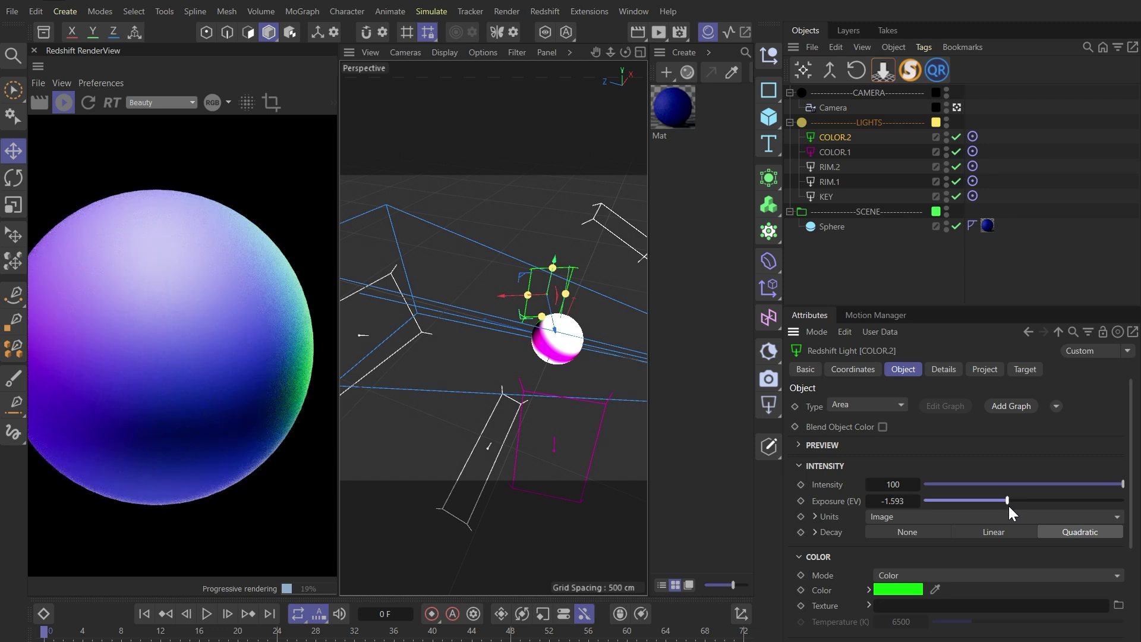
scroll(102, 263, down, 2)
alt+drag(555, 337, 445, 331)
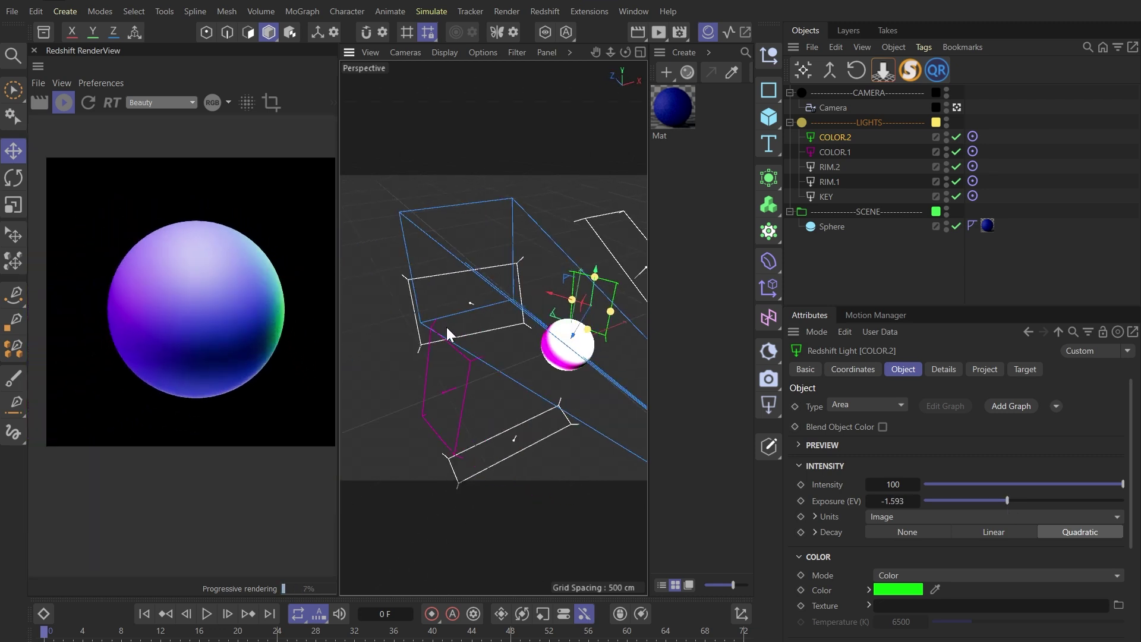
alt+middle_drag(557, 330, 517, 347)
drag(551, 337, 568, 315)
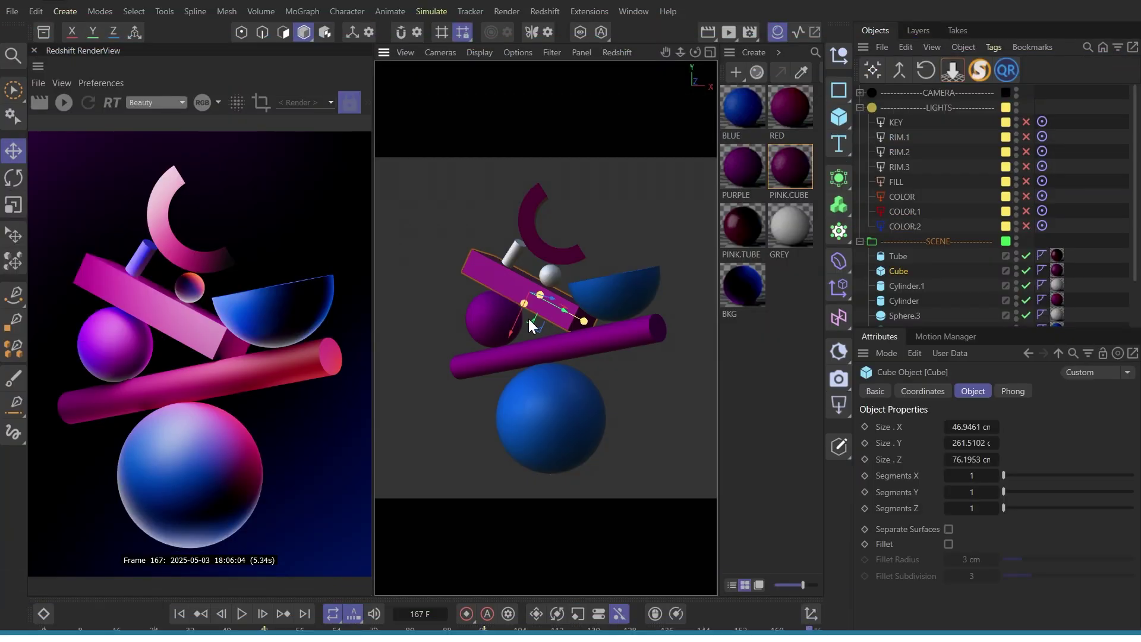
Inspect the tube and large sphere in the balanced-shapes scene and examine the node setups of the BLUE and PURPLE materials.
click(629, 298)
click(549, 252)
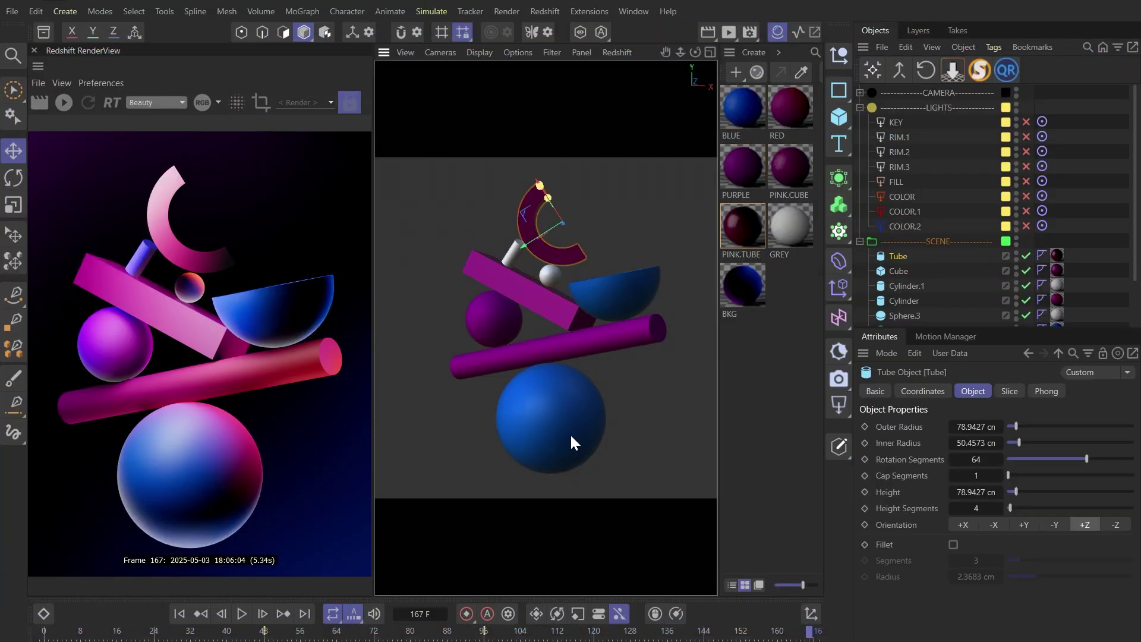
click(571, 437)
double_click(744, 114)
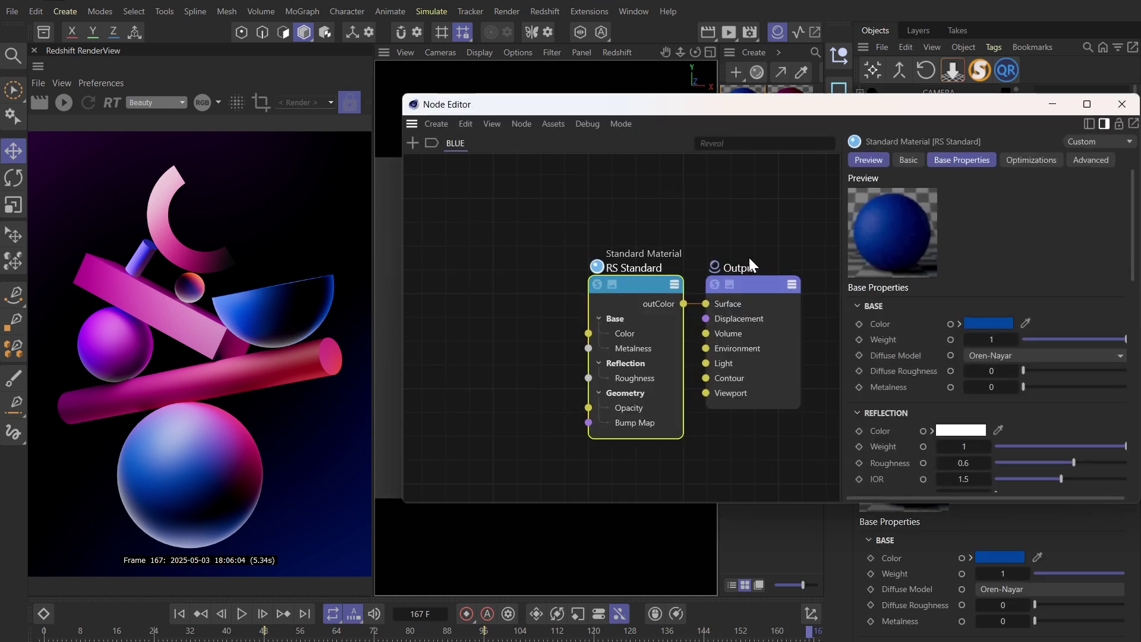
drag(960, 105, 850, 427)
click(743, 173)
drag(682, 428, 680, 336)
Examine the tube's PINK.TUBE material, including the Ramp node feeding its base color and its reflection settings.
click(540, 248)
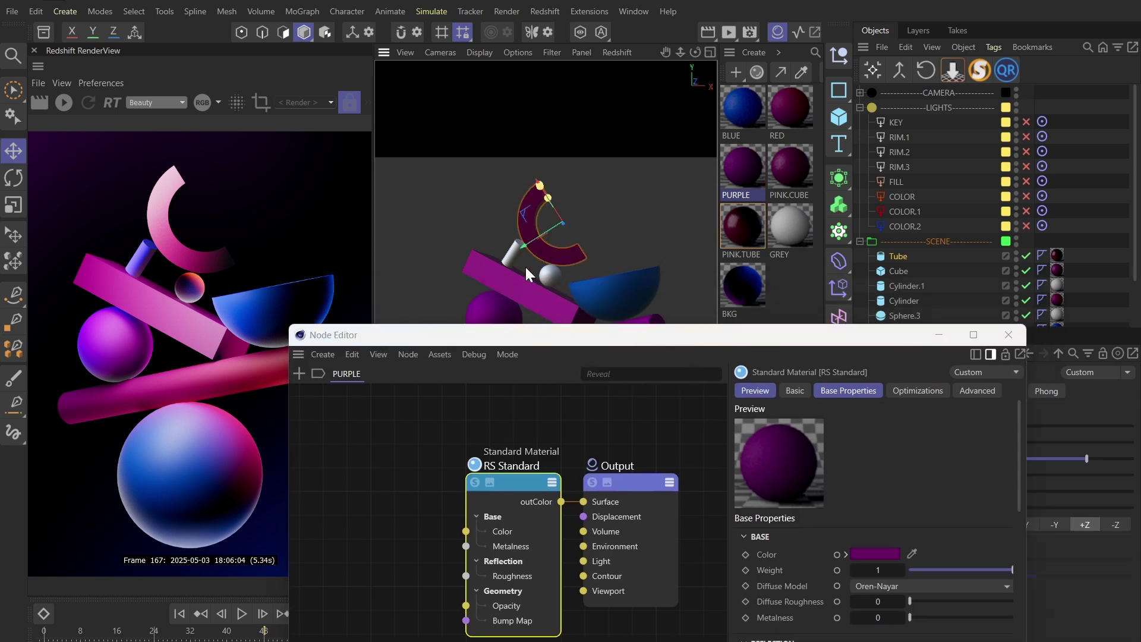
click(737, 221)
click(440, 550)
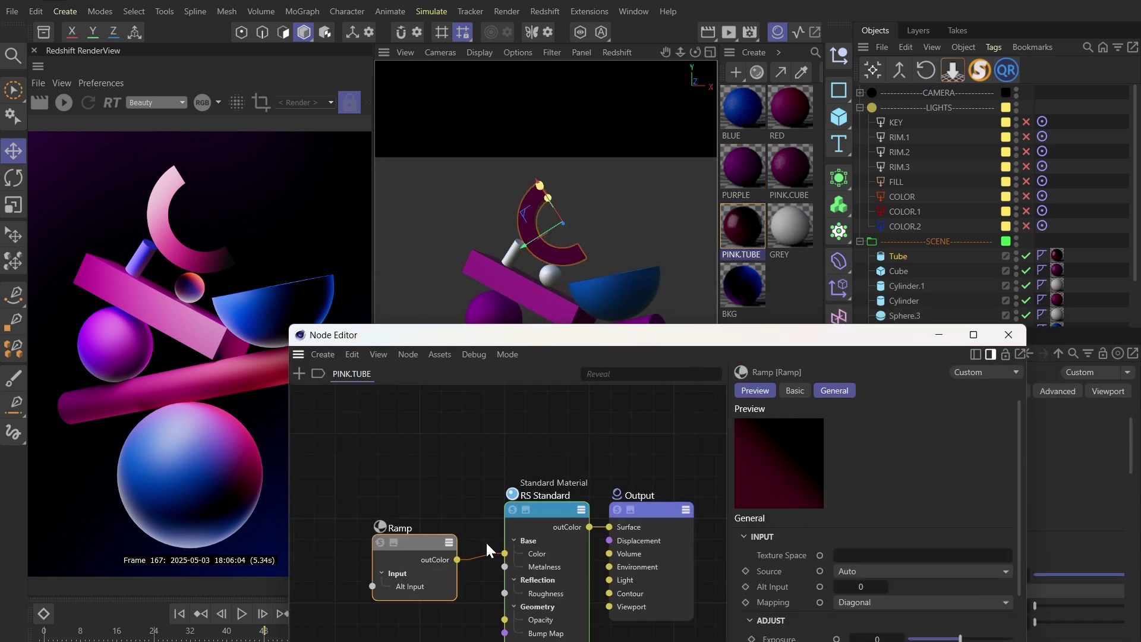
scroll(877, 508, down, 5)
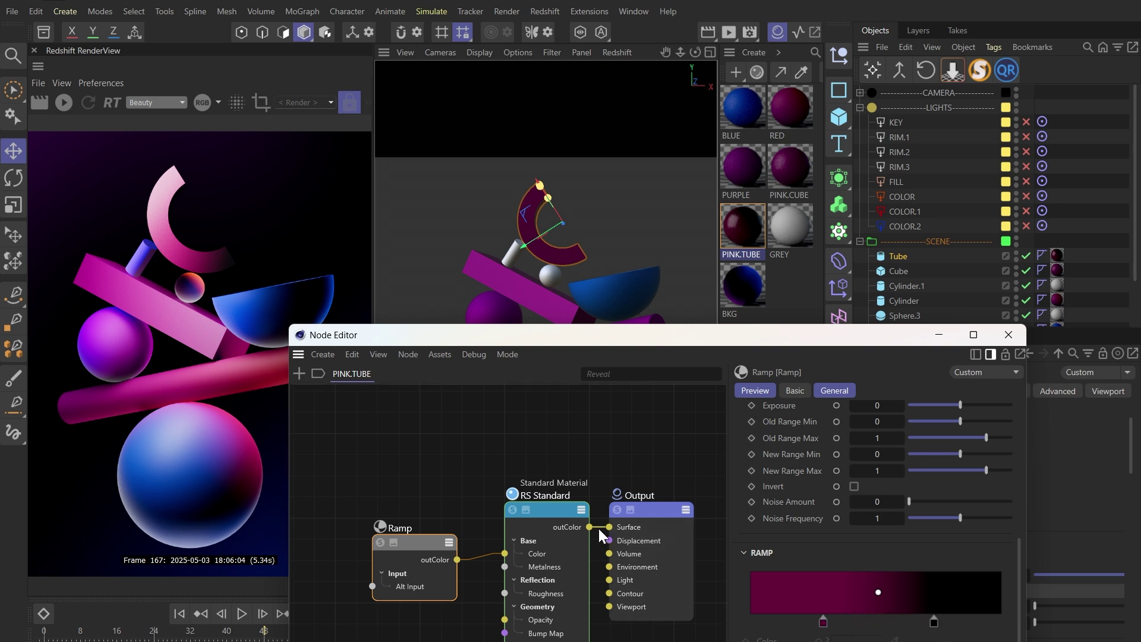
click(549, 513)
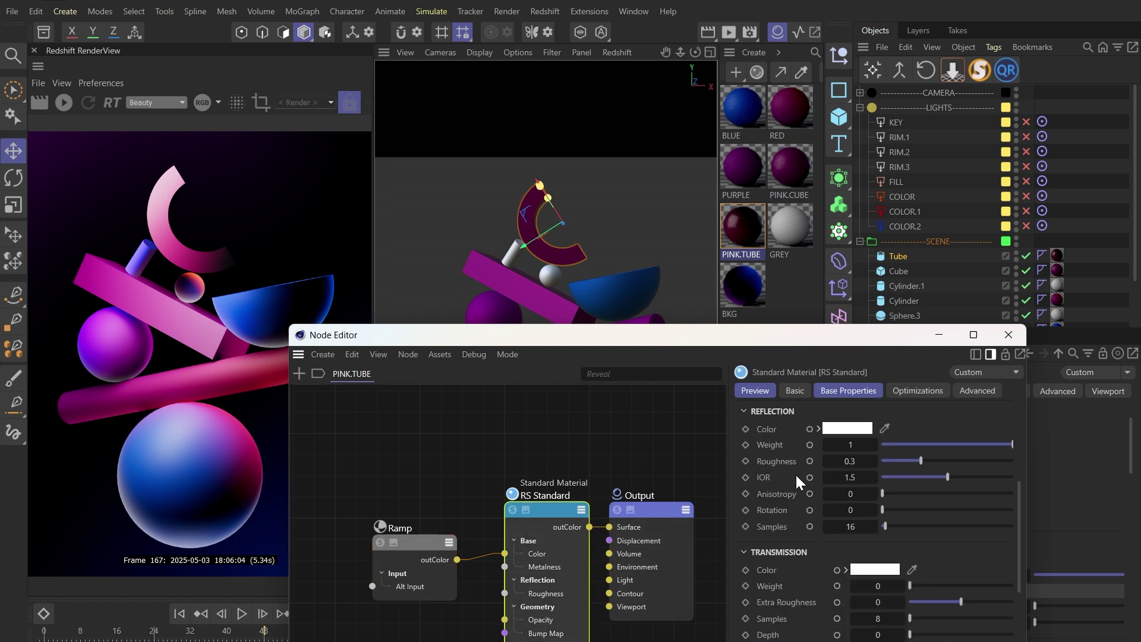
scroll(870, 530, up, 2)
Compare the reflection roughness of the BLUE, RED and PURPLE materials and close the node editor.
click(744, 123)
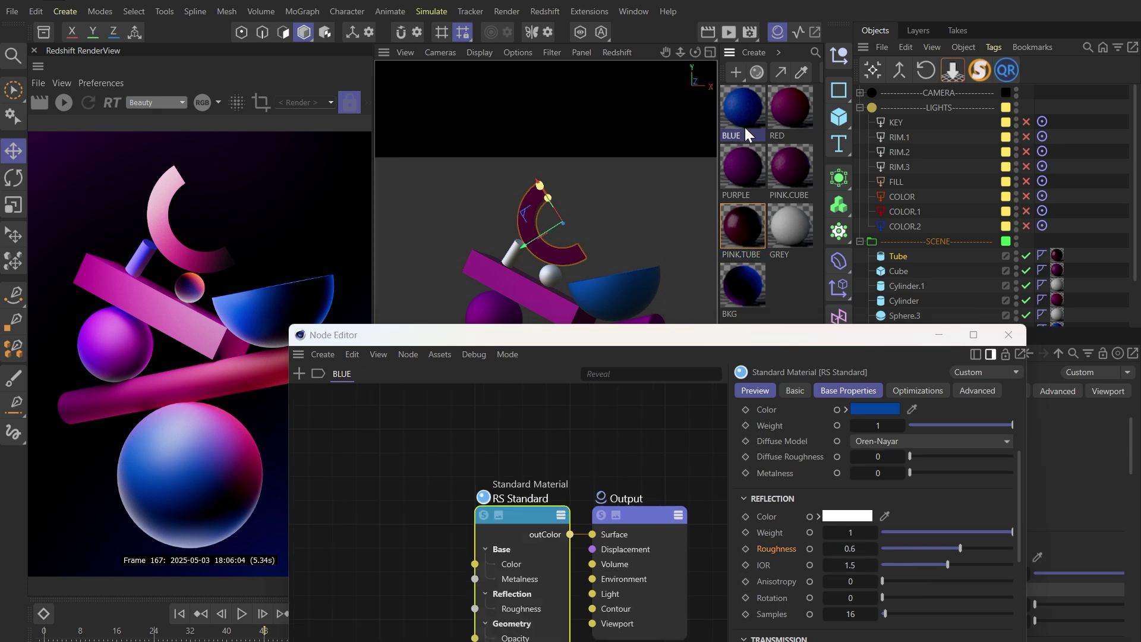
click(788, 116)
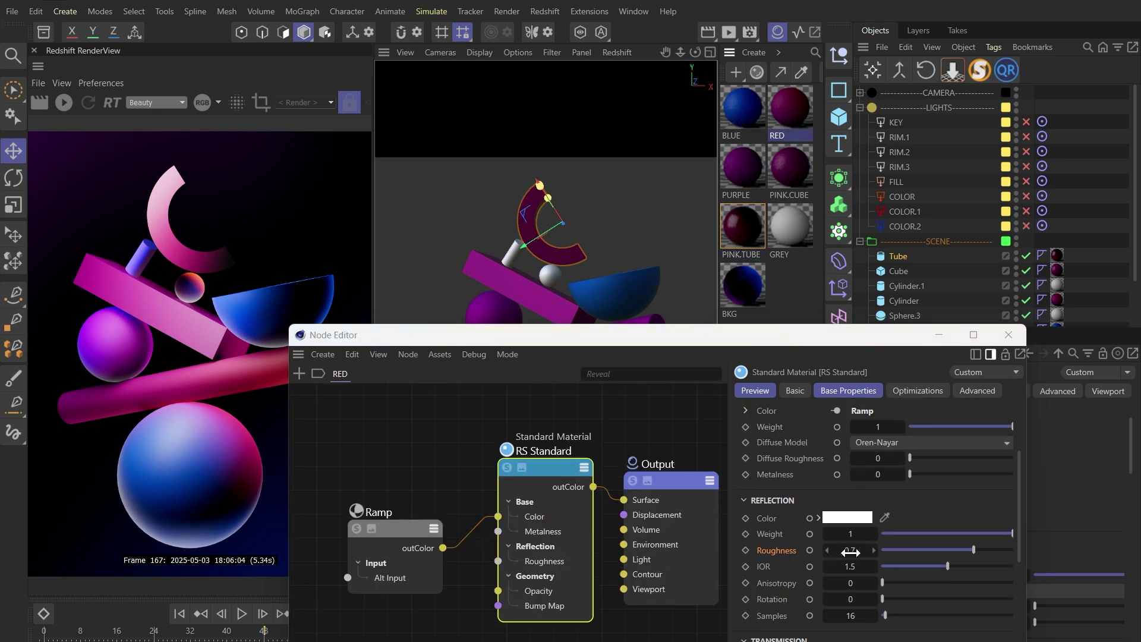
click(745, 162)
scroll(762, 609, up, 3)
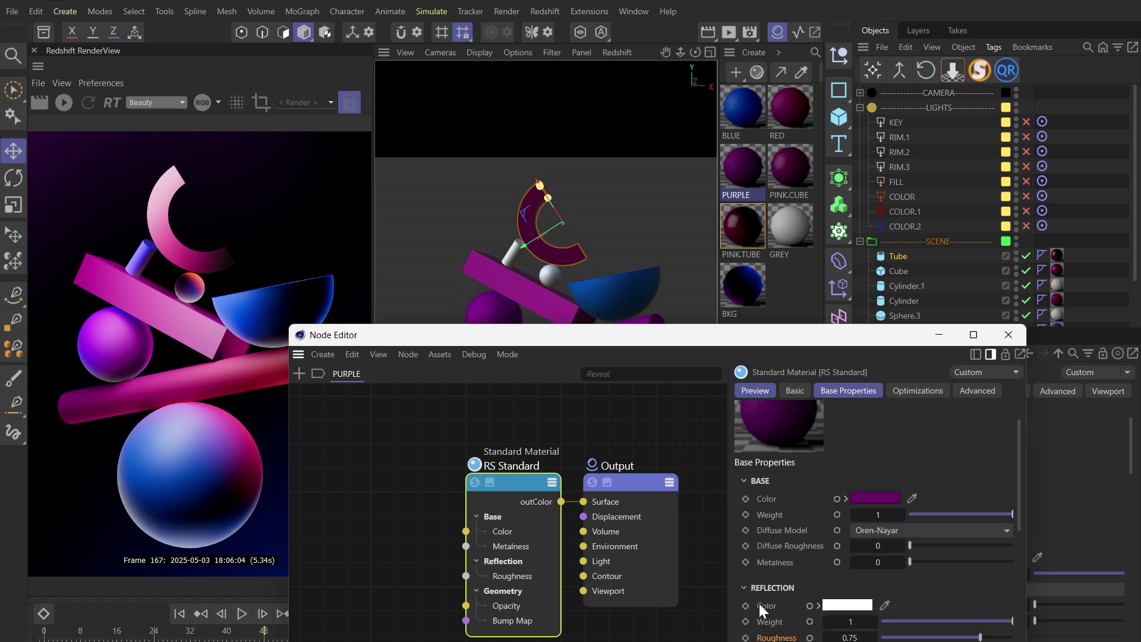
click(1008, 334)
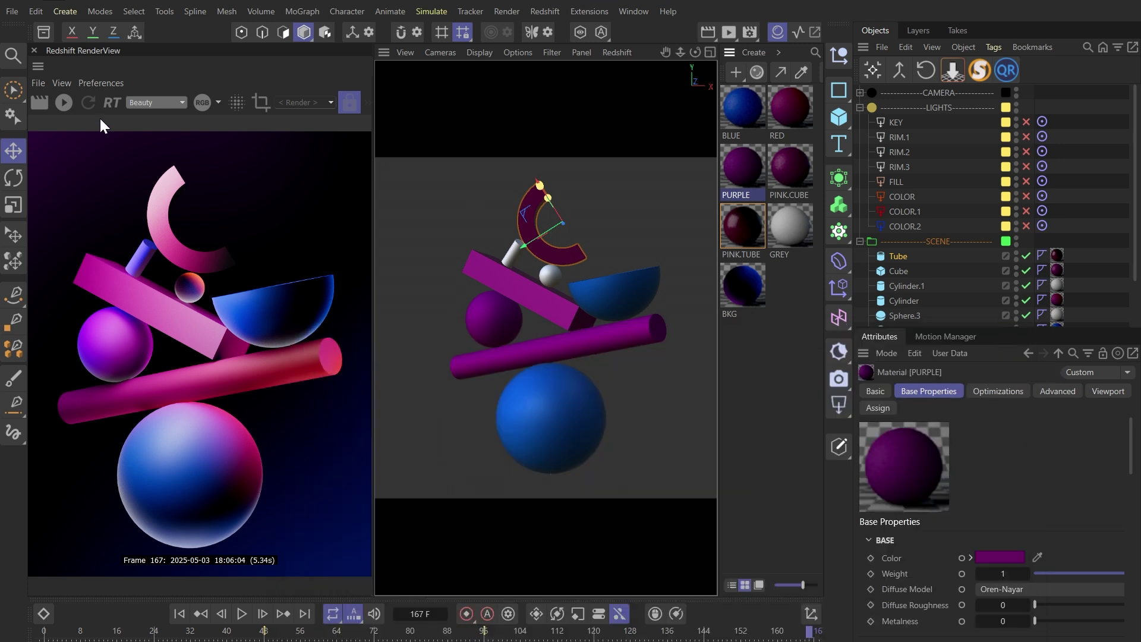
Start the live Redshift render and enable the KEY light.
click(65, 101)
click(1080, 203)
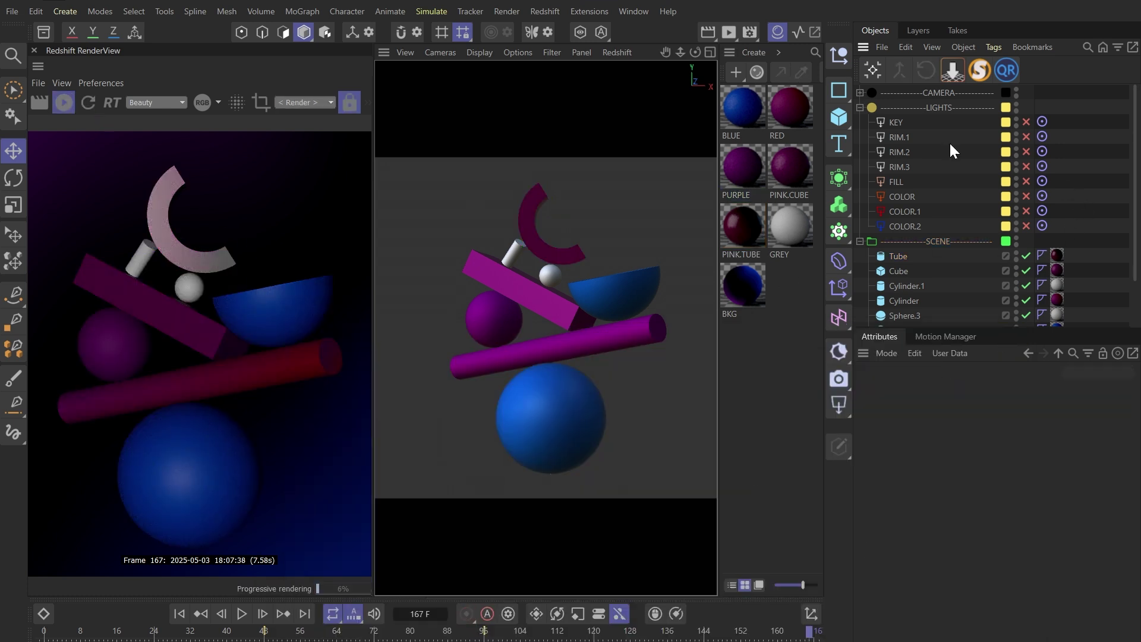
click(896, 123)
click(1027, 121)
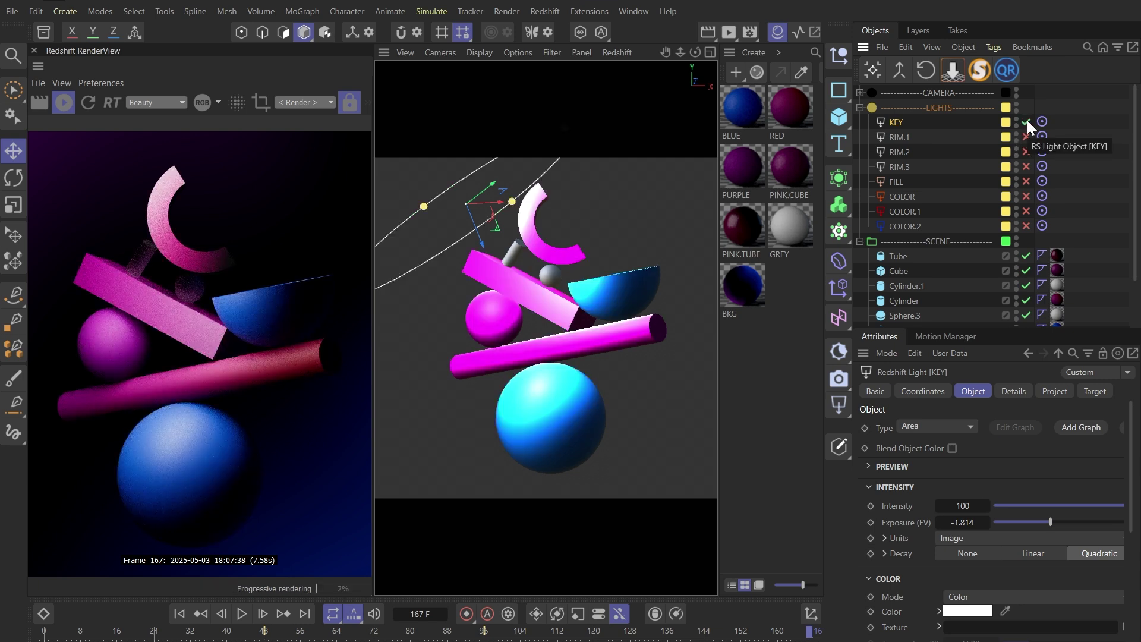
Examine the KEY light's position around the shapes and the scene objects in its Include list.
alt+drag(637, 363, 592, 345)
scroll(559, 309, up, 3)
click(1054, 391)
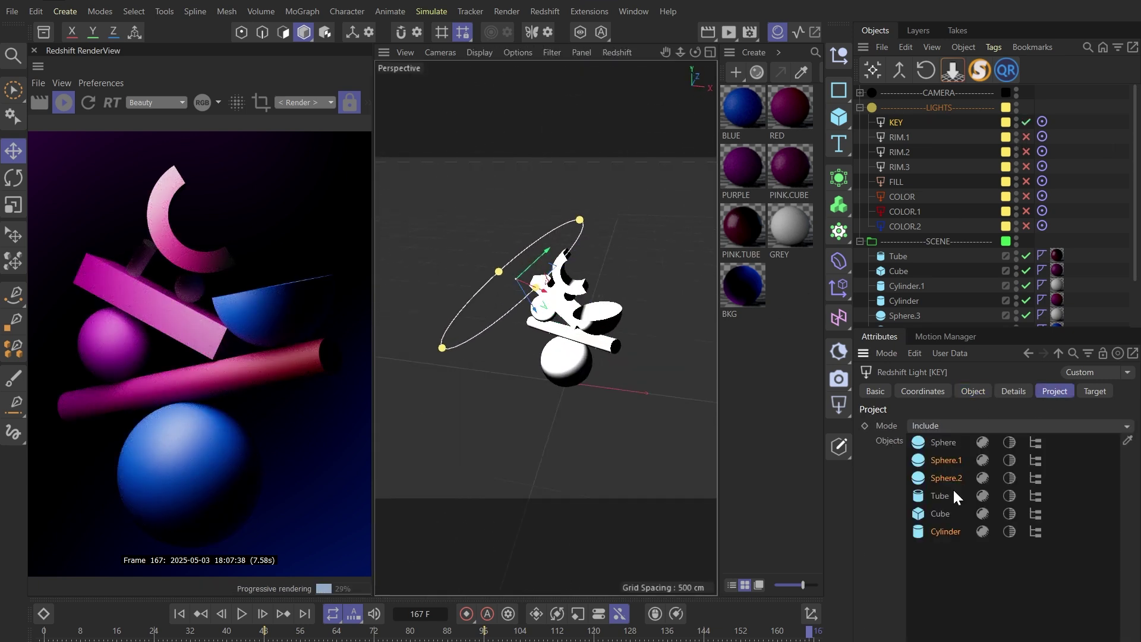
scroll(924, 321, down, 4)
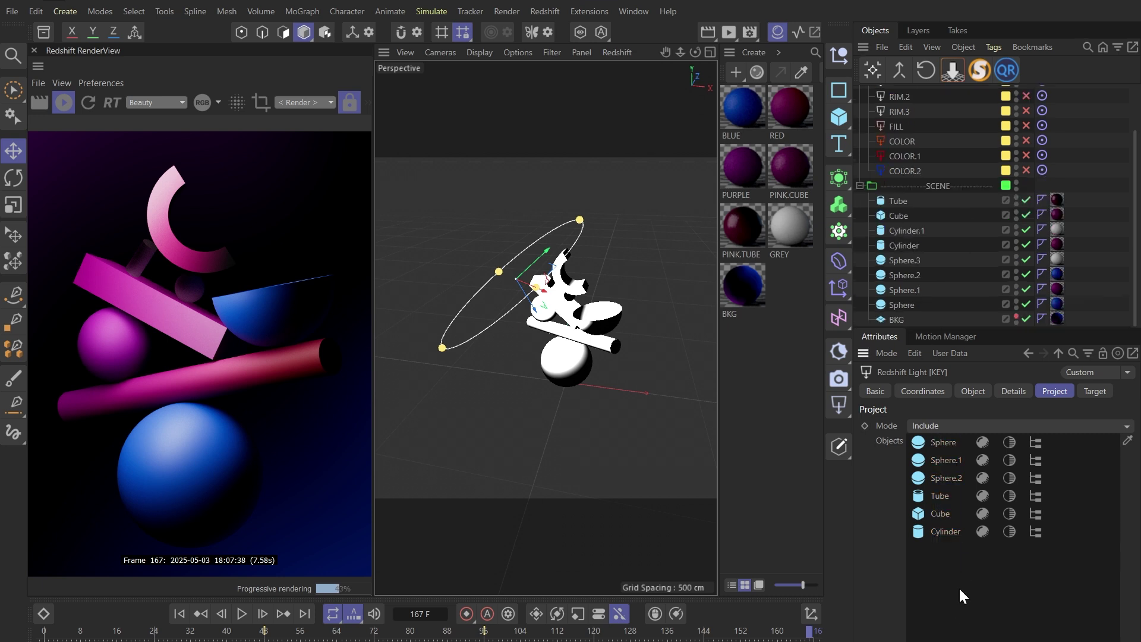
Check the Cylinder object in the scene hierarchy, clear the selection and return to the list of lights.
click(904, 246)
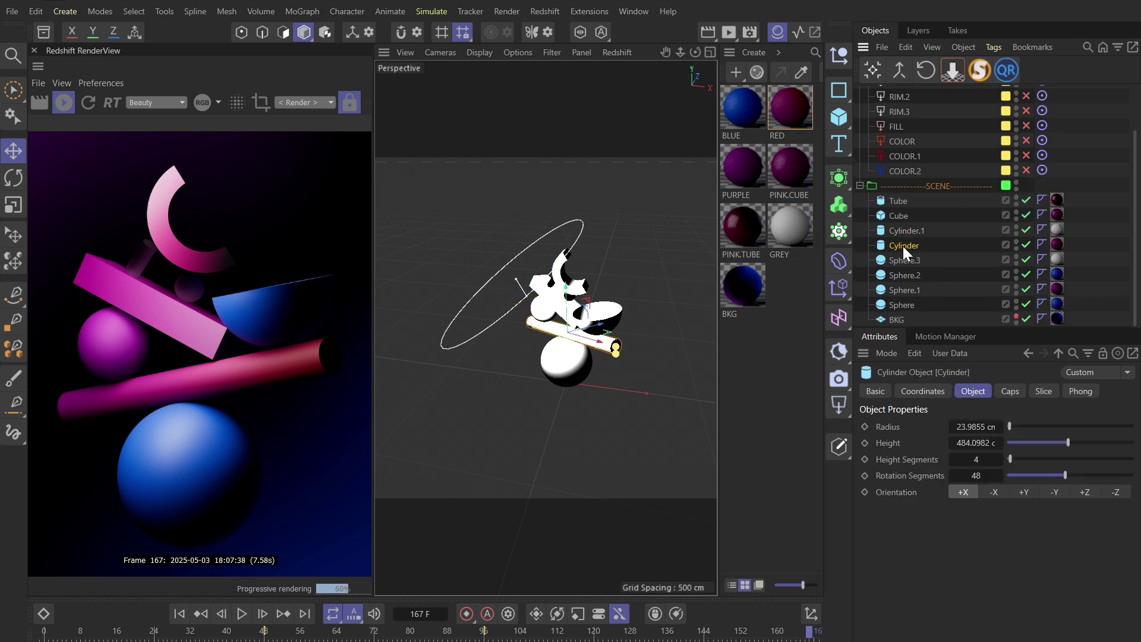
scroll(176, 290, down, 1)
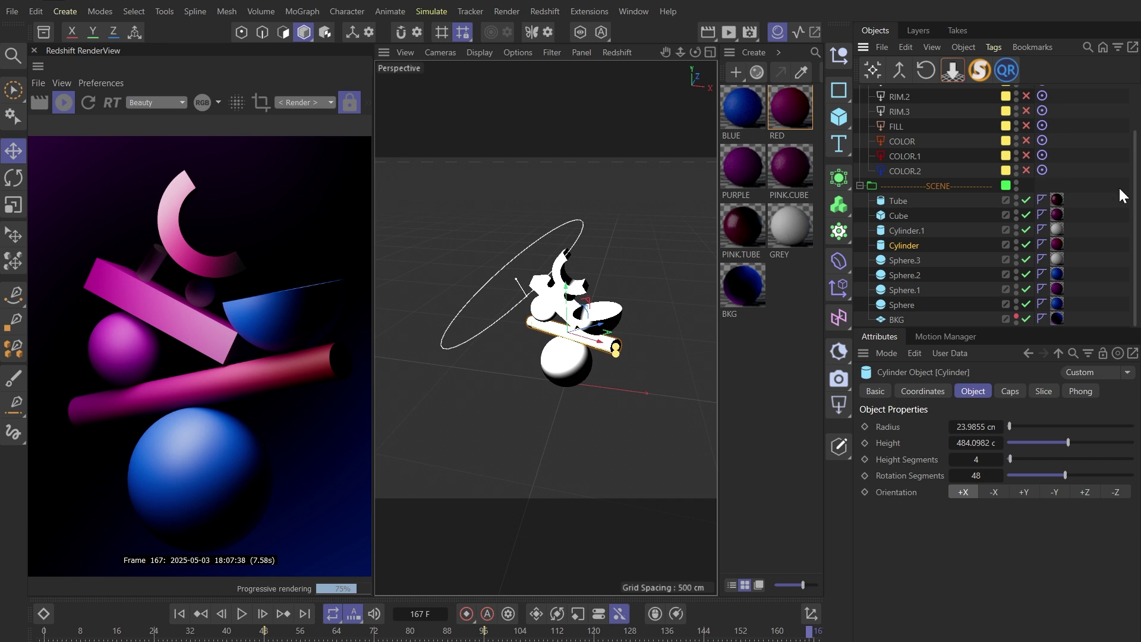
click(1106, 171)
scroll(969, 243, up, 4)
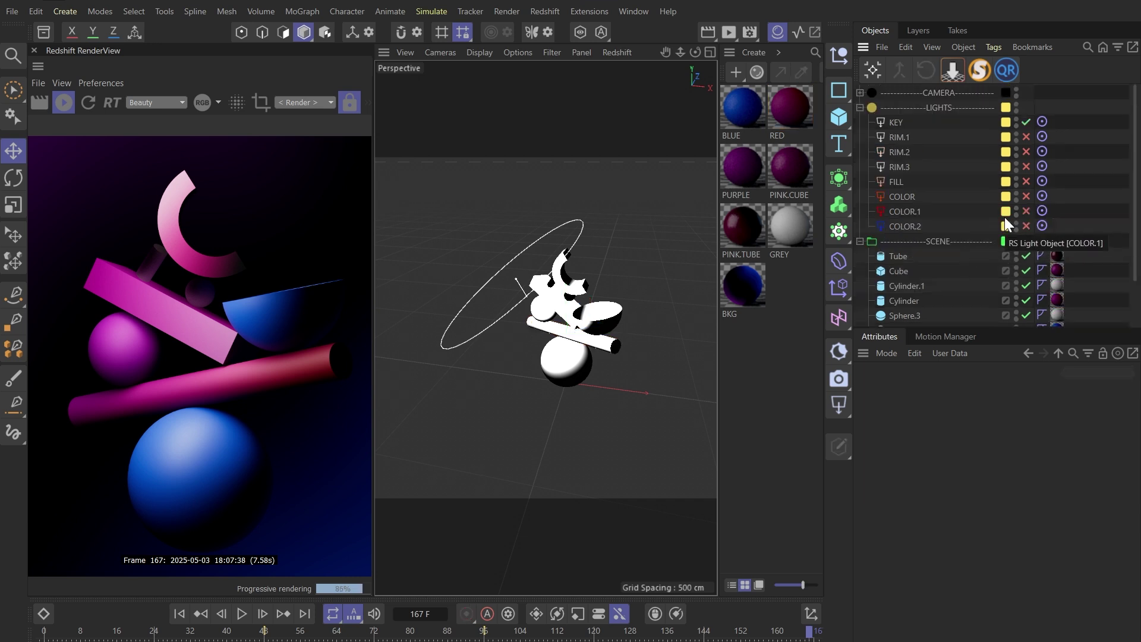
scroll(185, 349, down, 1)
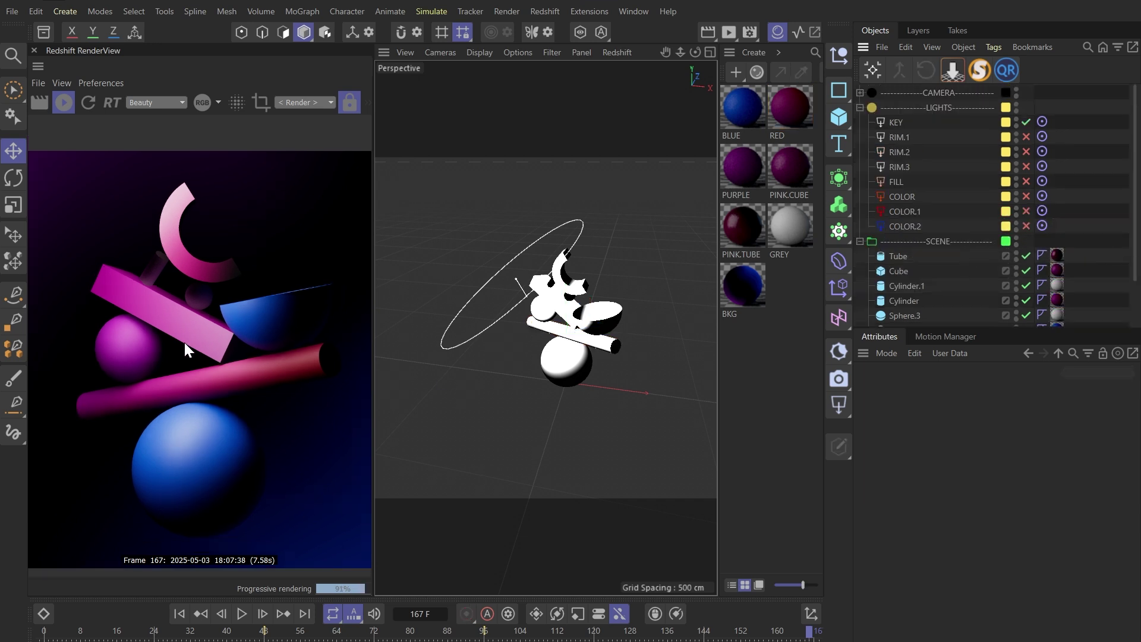
Enable the RIM.1 light and check its effect on the lower sphere and its placement in the scene.
click(1026, 137)
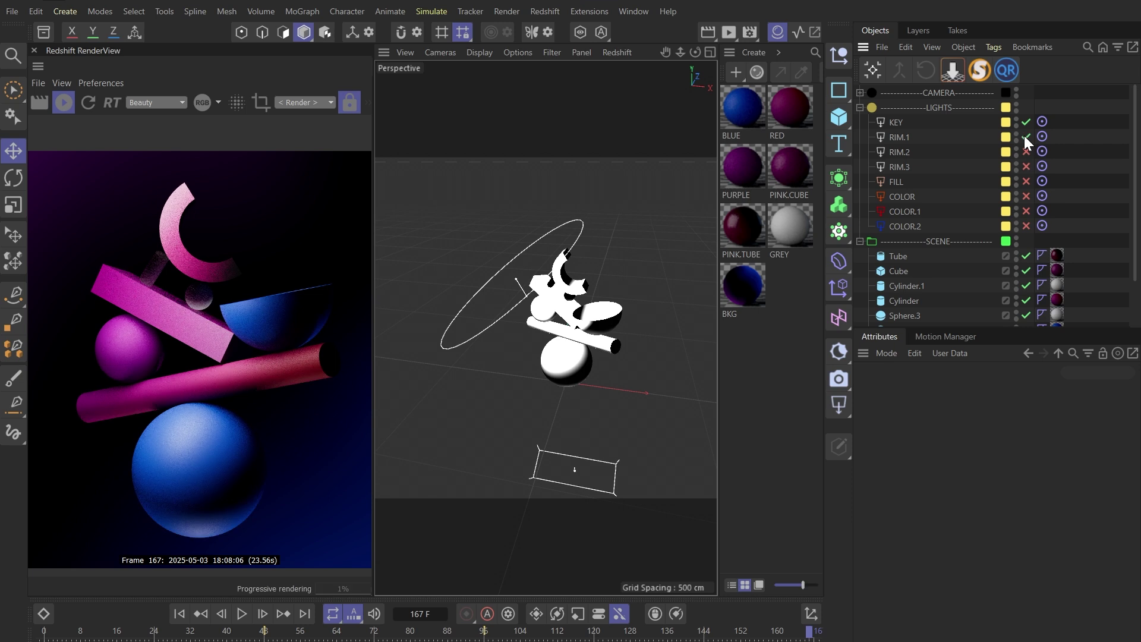
scroll(217, 542, up, 2)
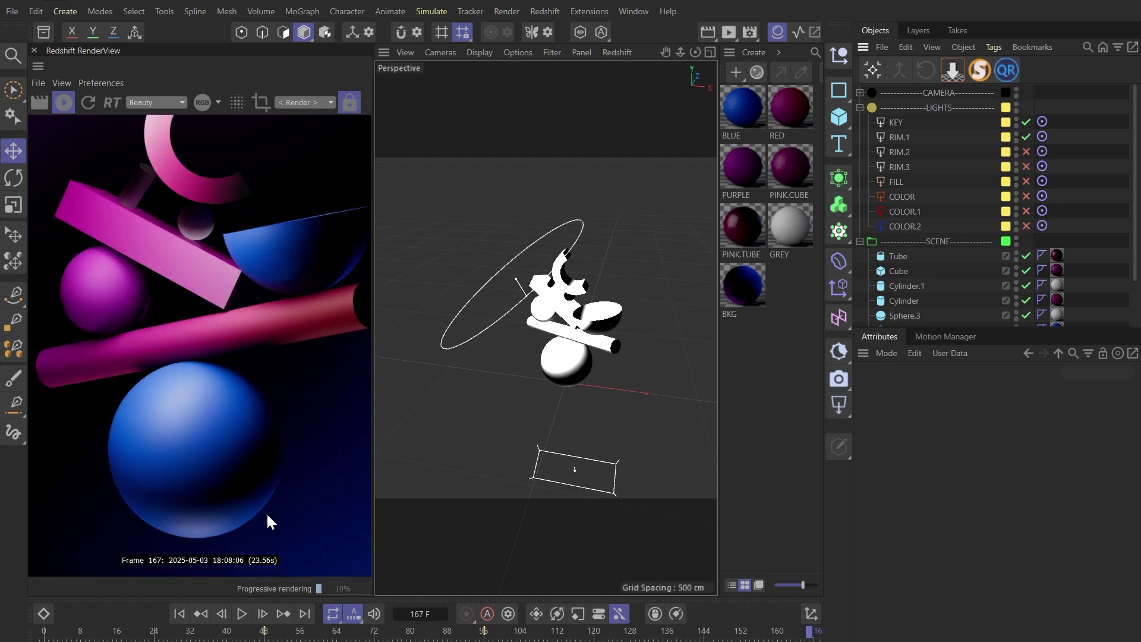
alt+drag(624, 421, 553, 389)
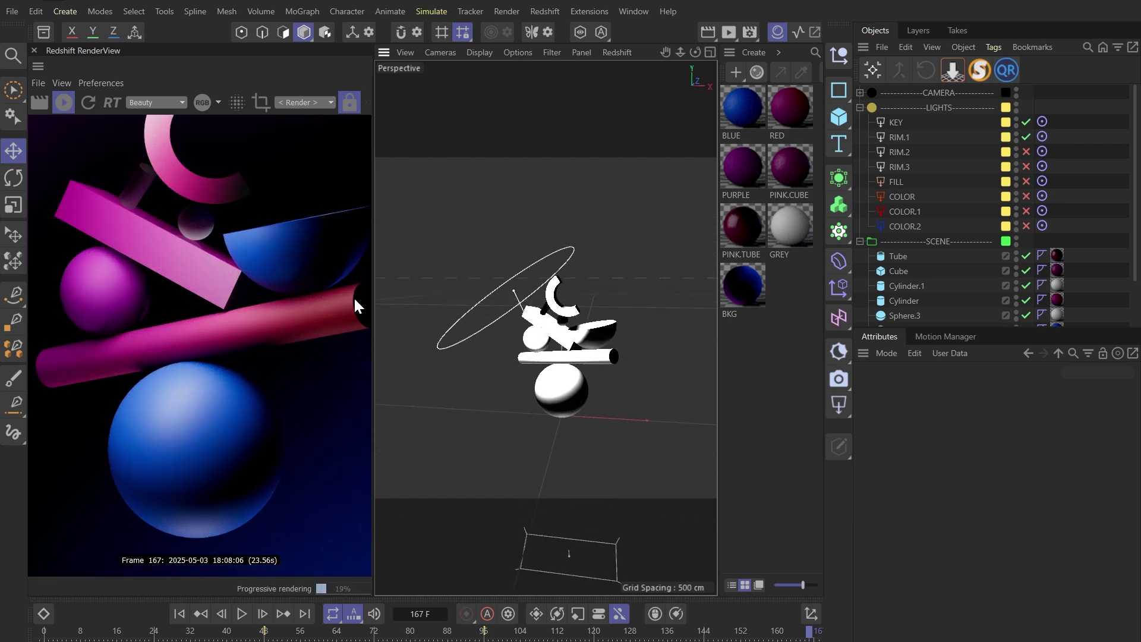
Enable the RIM.2 and RIM.3 lights, checking each one's Include list and its effect on the rendered spheres.
click(1026, 152)
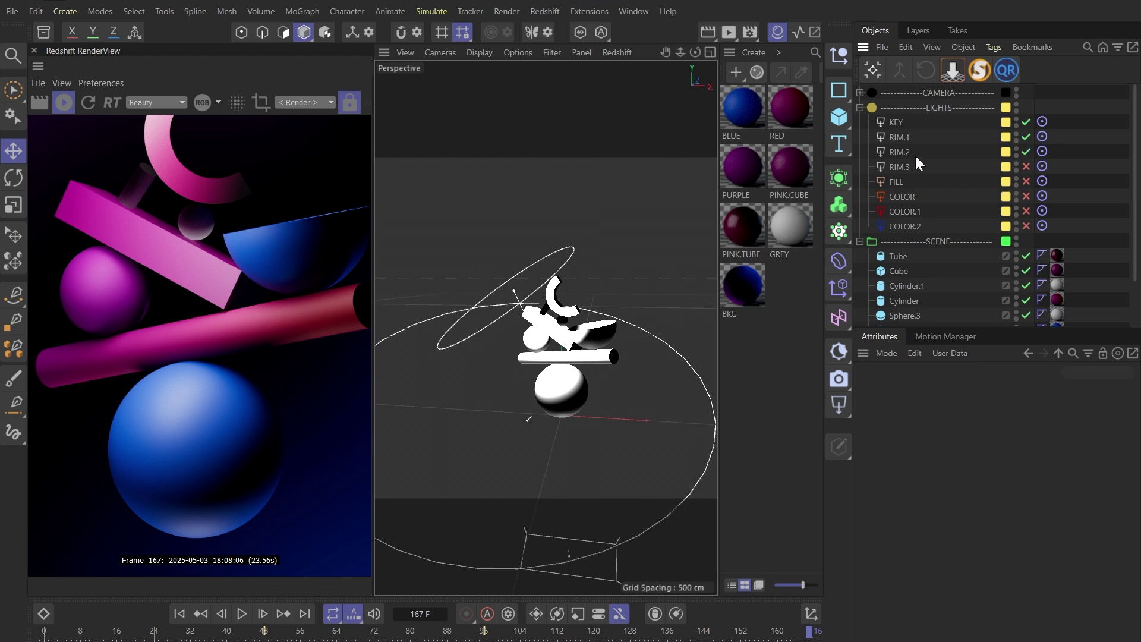
click(901, 152)
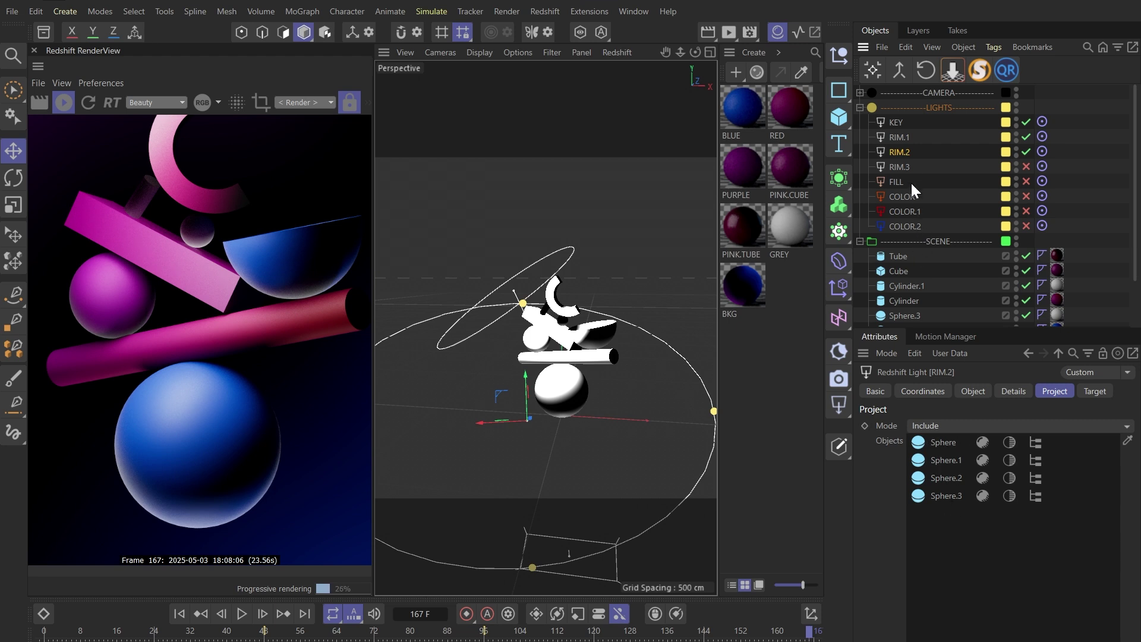
click(899, 166)
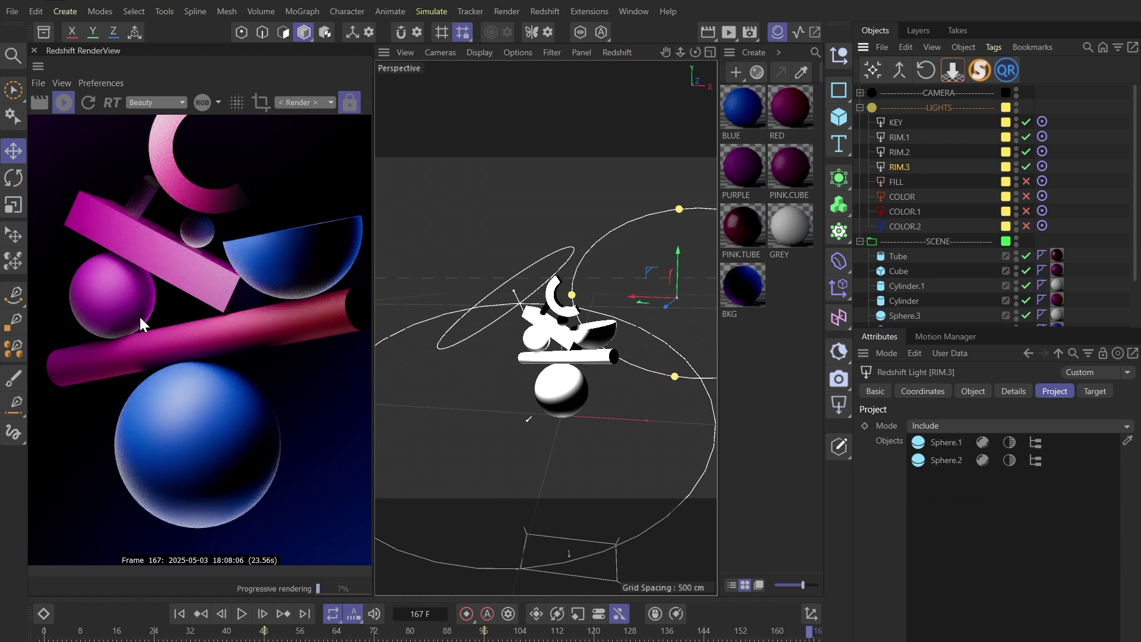
scroll(134, 265, up, 1)
scroll(85, 339, down, 1)
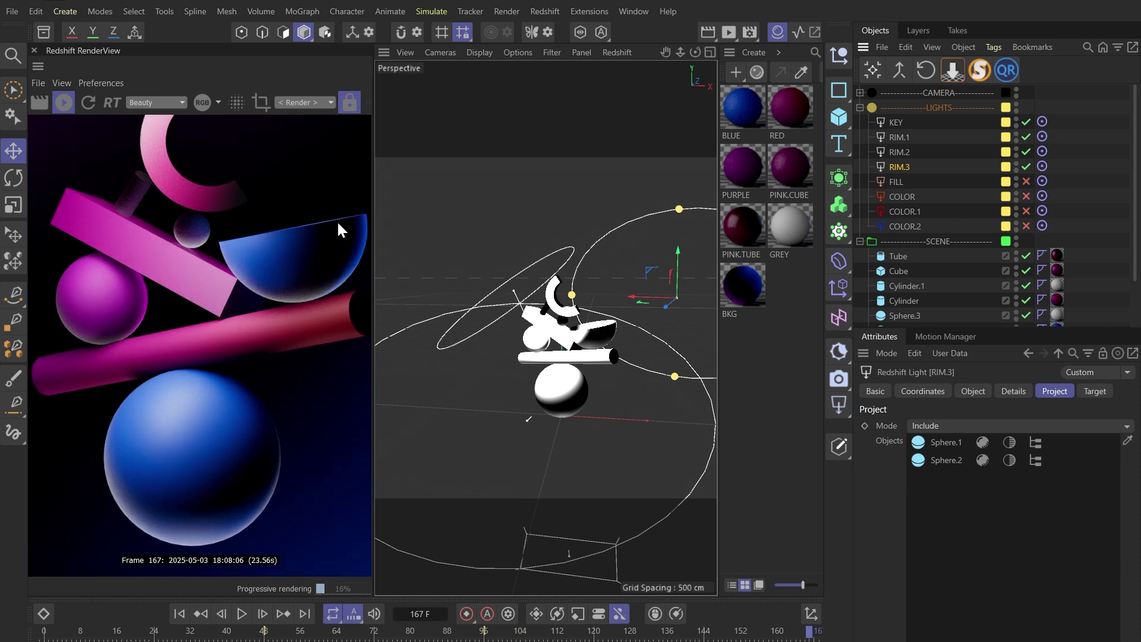
scroll(365, 214, up, 1)
scroll(326, 295, down, 2)
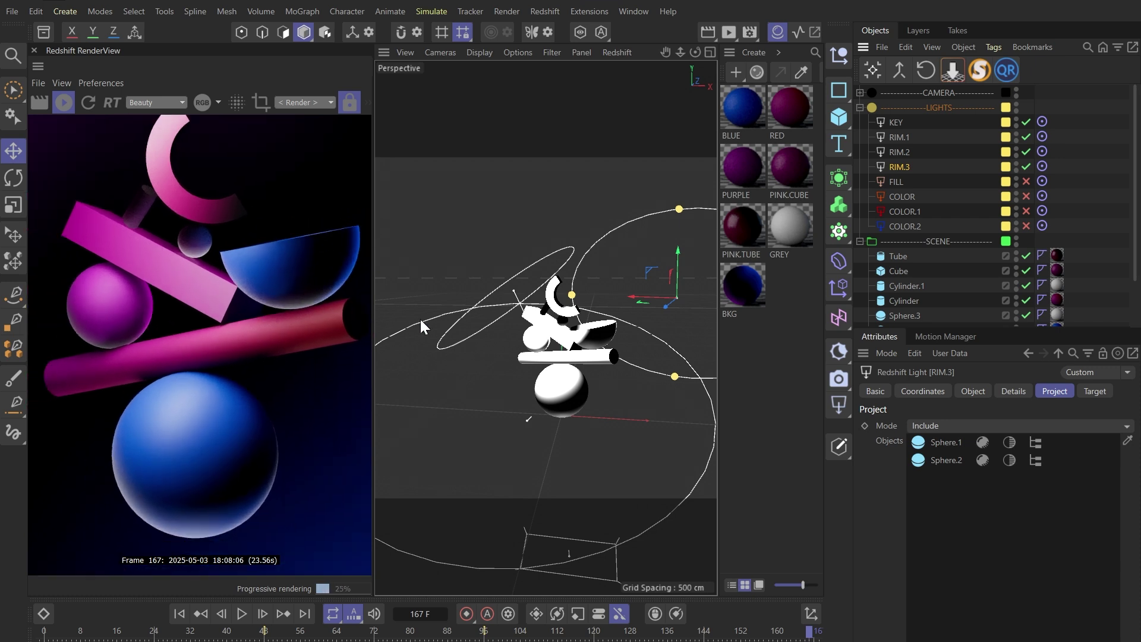
Check the FILL light's Include list and enable the light to brighten the cylinder and cube.
click(896, 182)
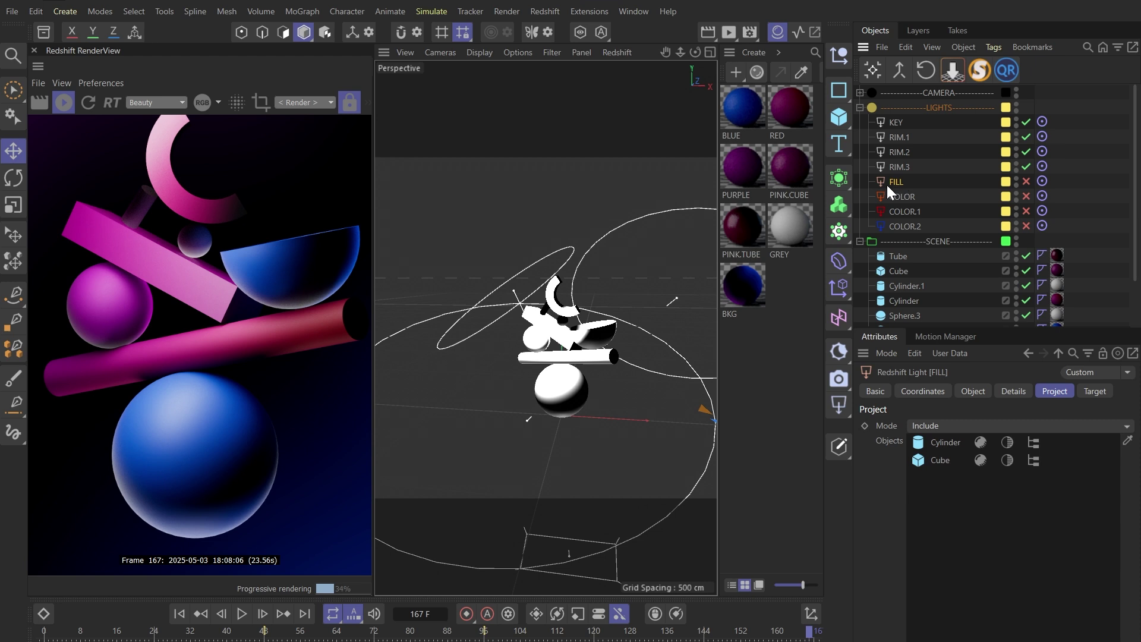
click(1027, 181)
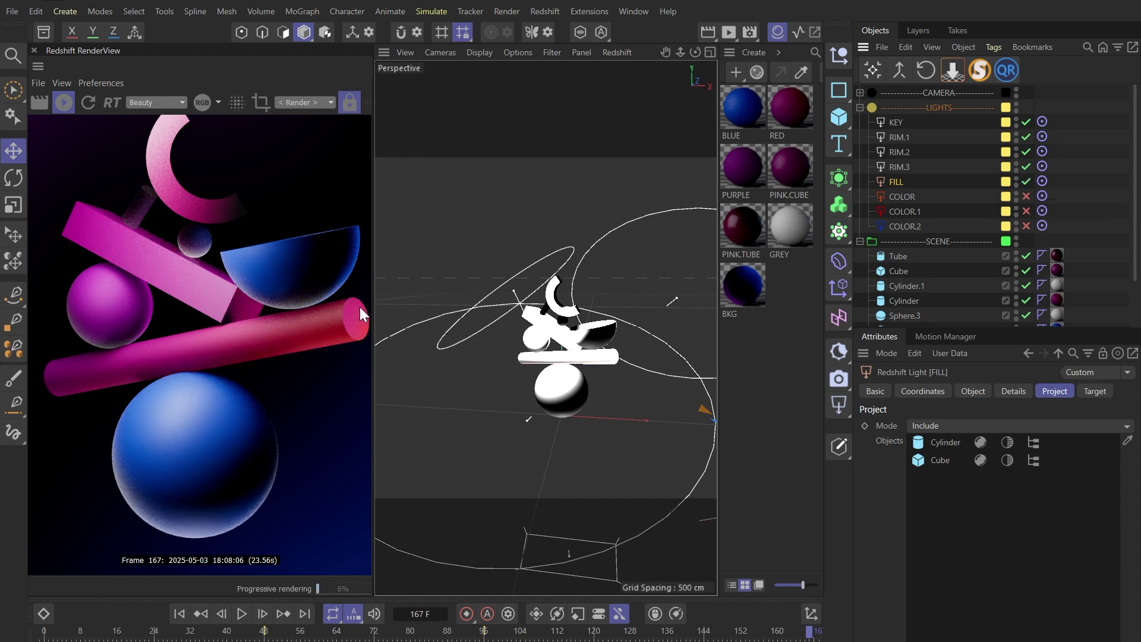
scroll(365, 326, down, 1)
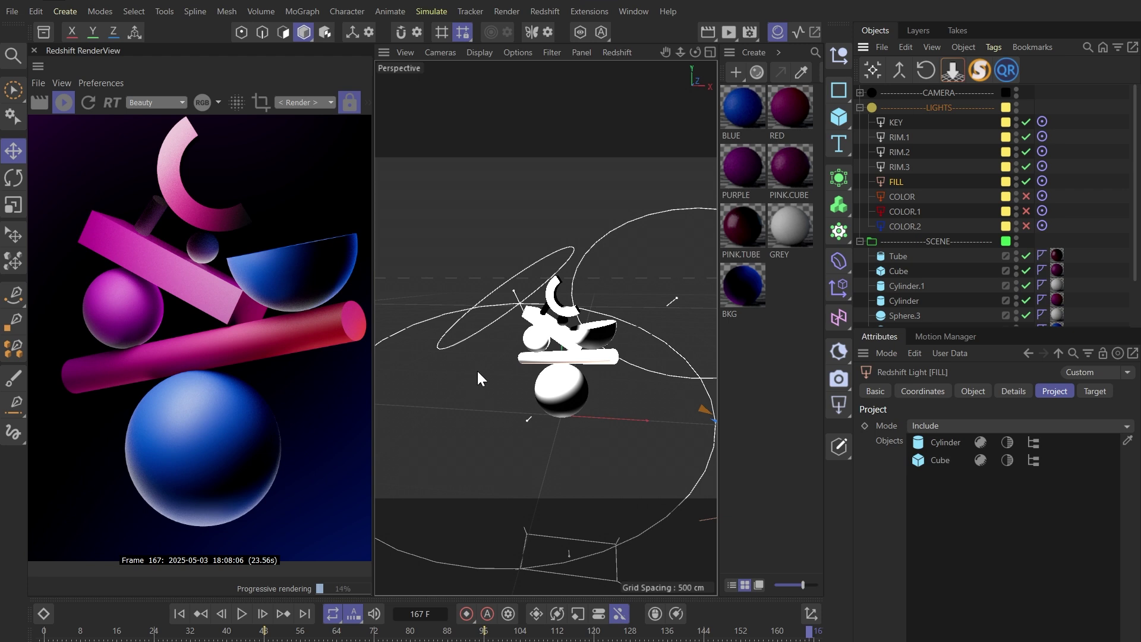
Review the COLOR light's object settings and Include list, enable it and inspect its orange effect on the small sphere.
click(902, 197)
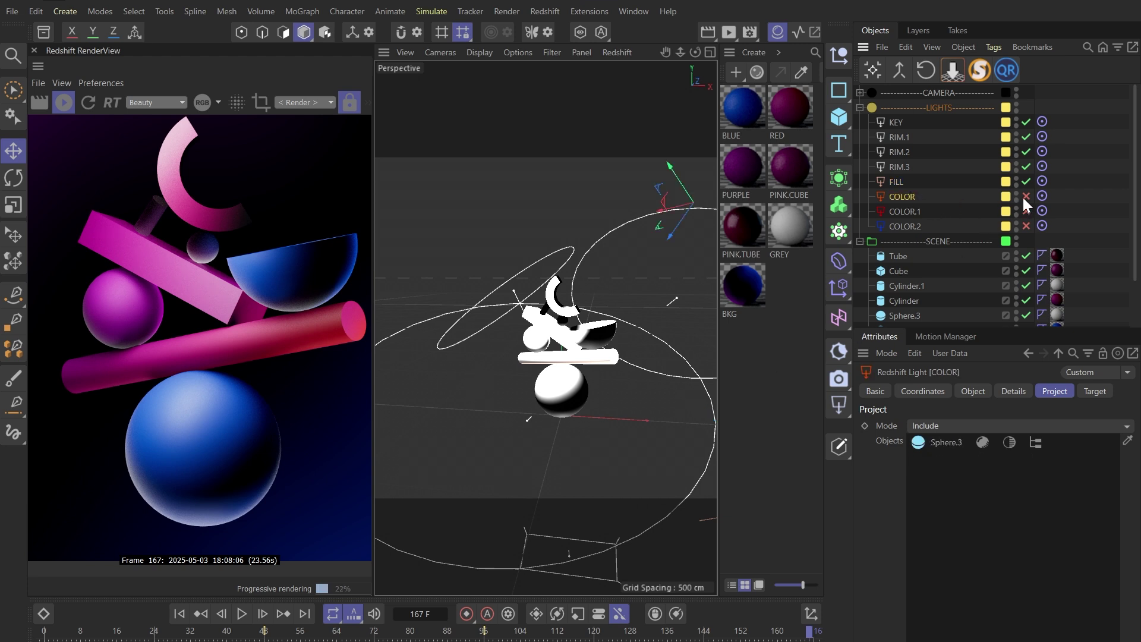
click(936, 392)
click(957, 393)
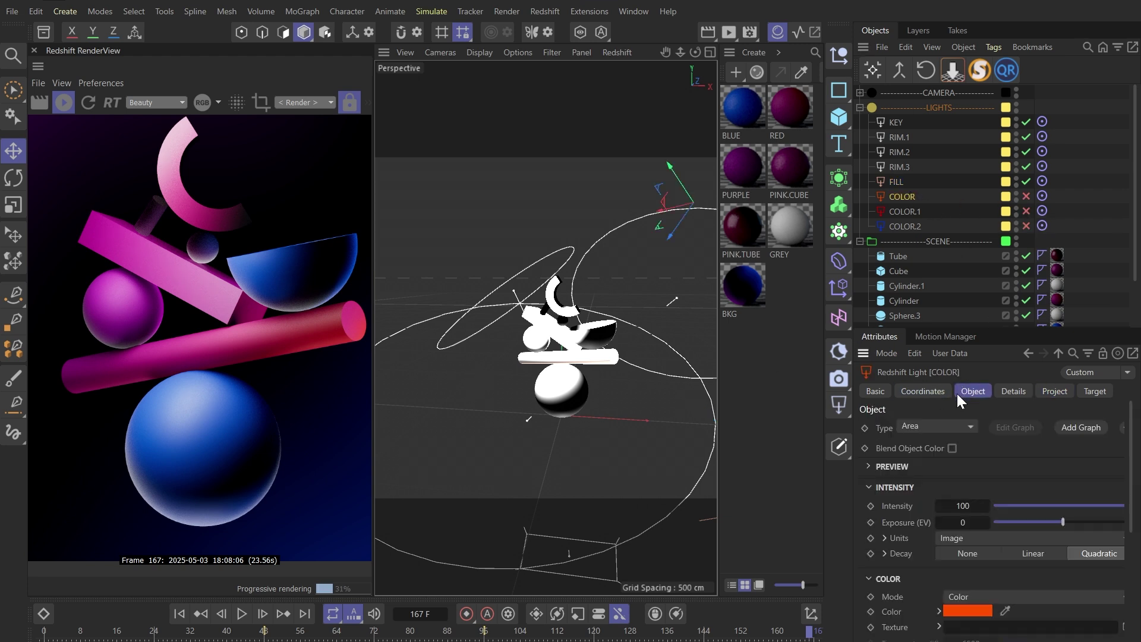
click(1057, 391)
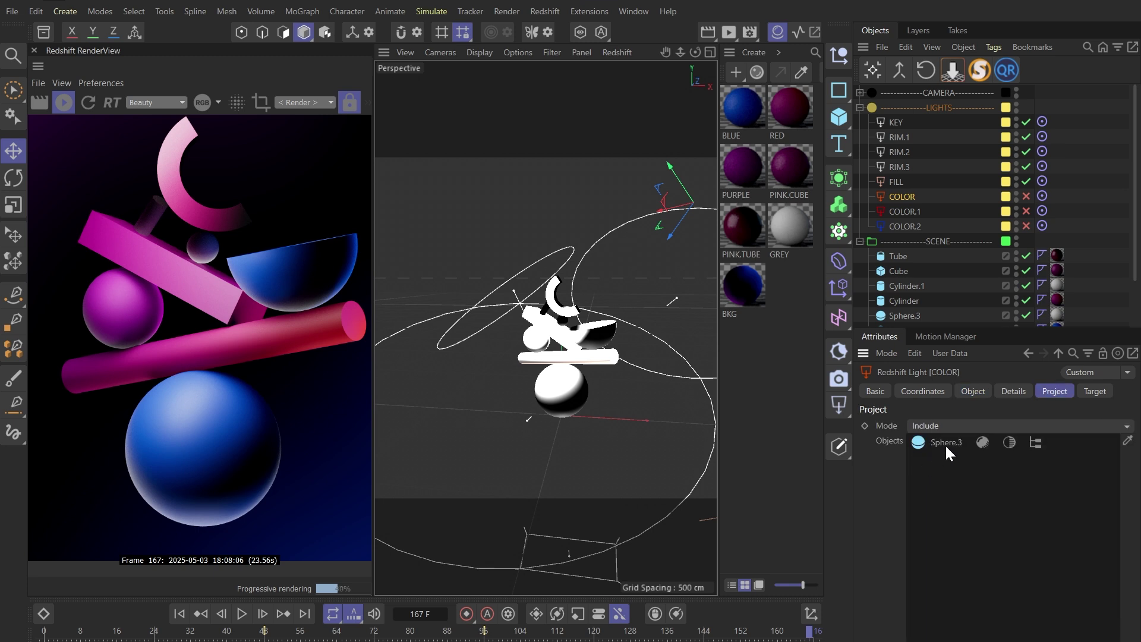
click(1026, 196)
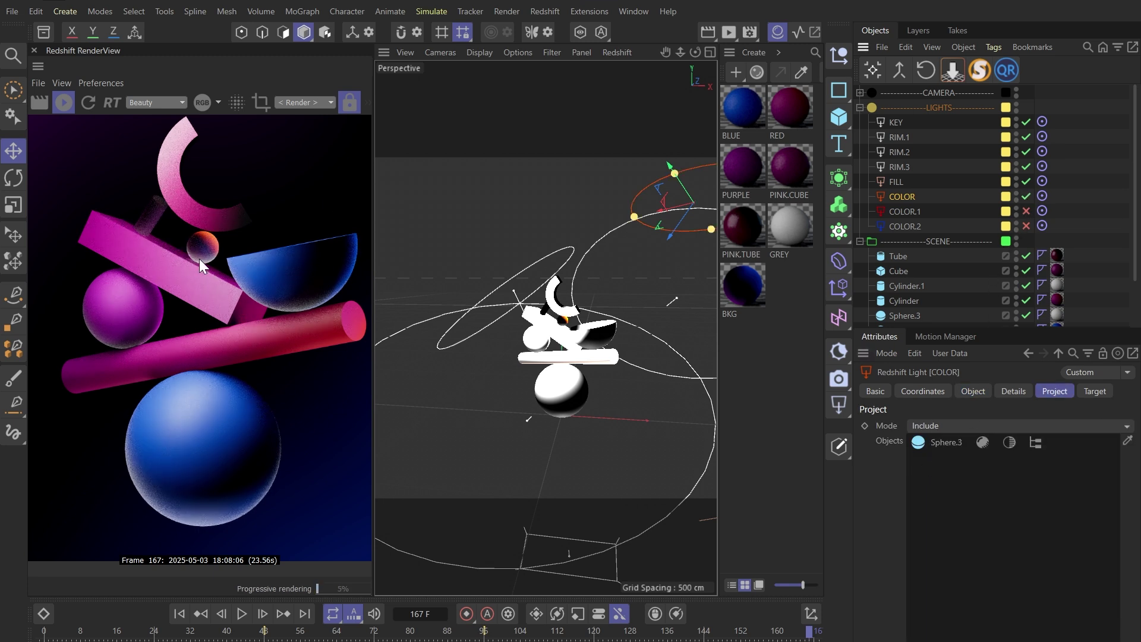
scroll(212, 234, up, 3)
scroll(203, 263, down, 2)
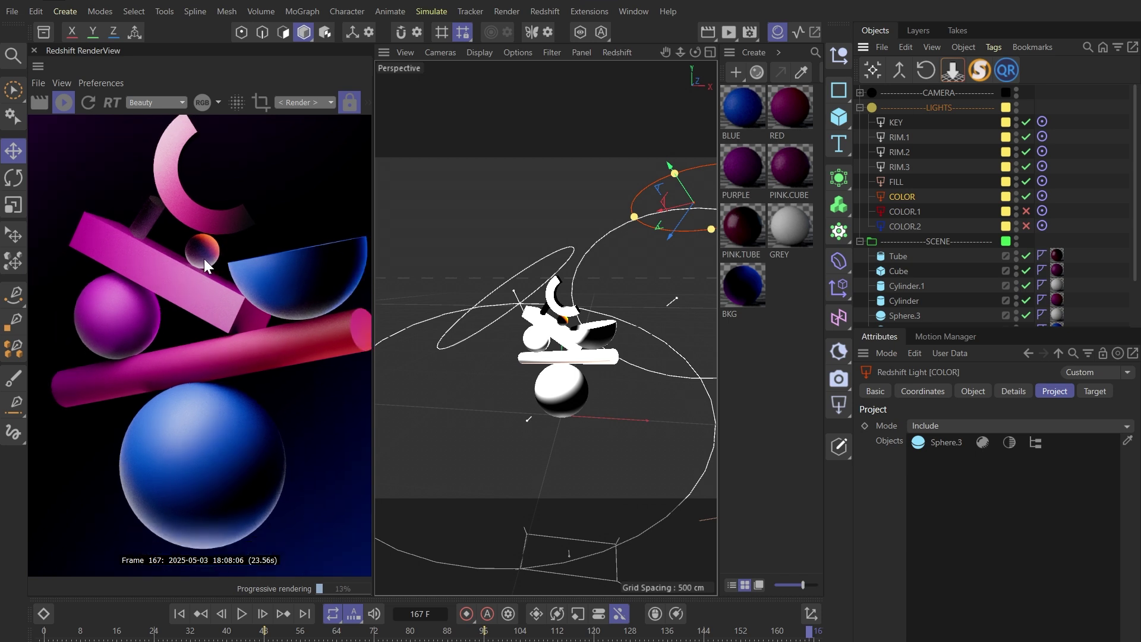
Check the COLOR.1 light's Include list, enable it and inspect the red rim on the large bottom sphere.
click(913, 210)
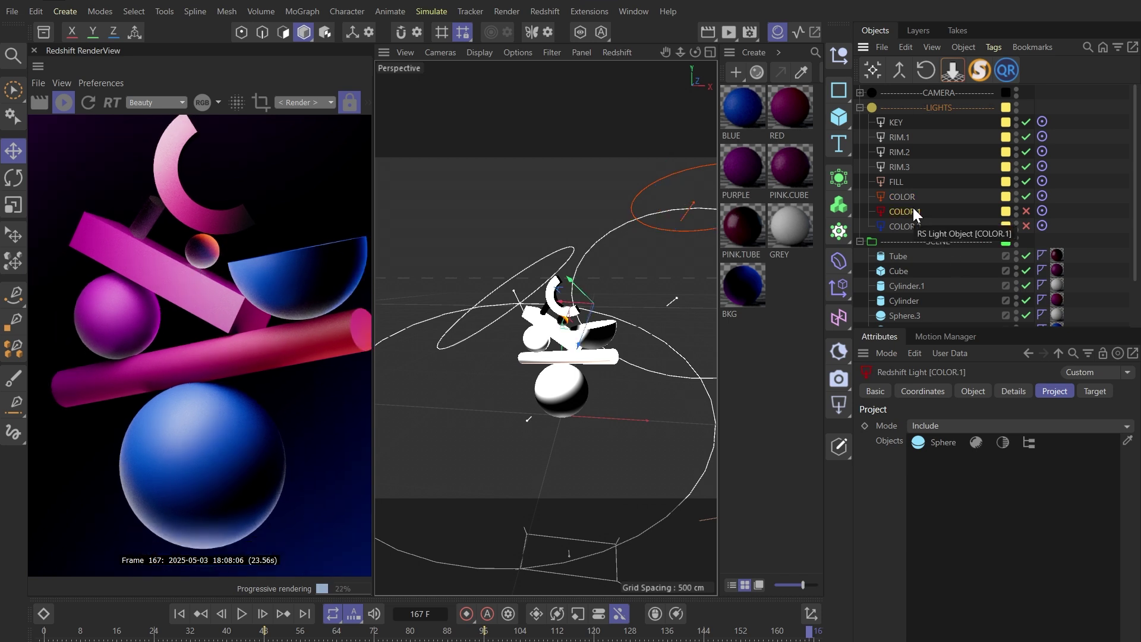
click(1025, 211)
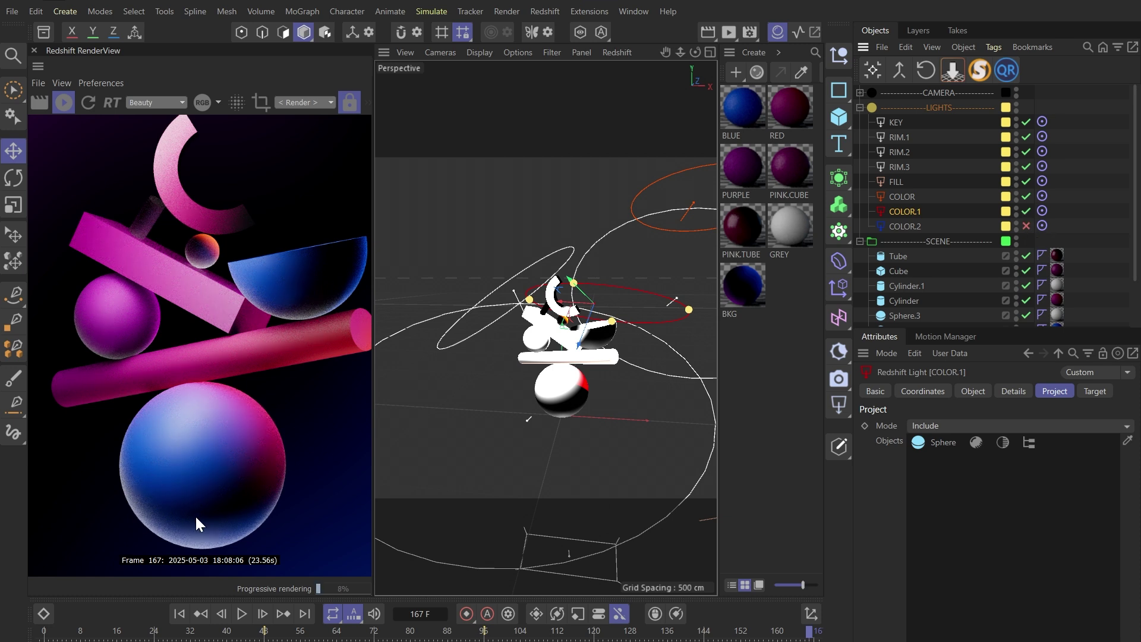
scroll(266, 430, up, 1)
scroll(256, 475, down, 1)
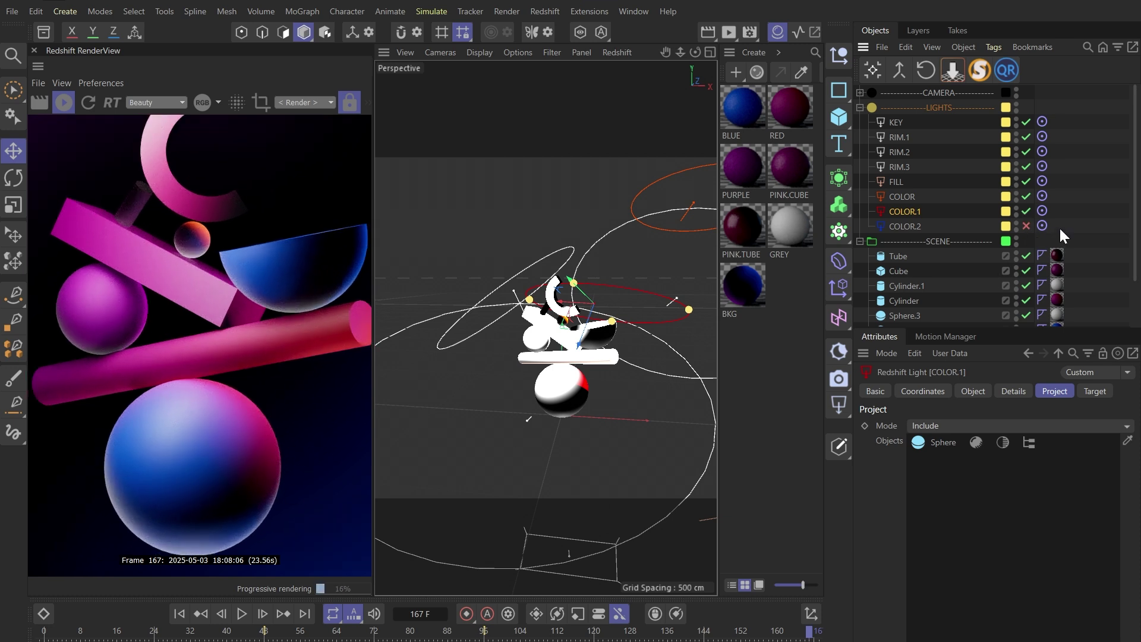
Enable the COLOR.2 light, switch it off and on to compare its effect, and review the complete lighting setup.
click(917, 226)
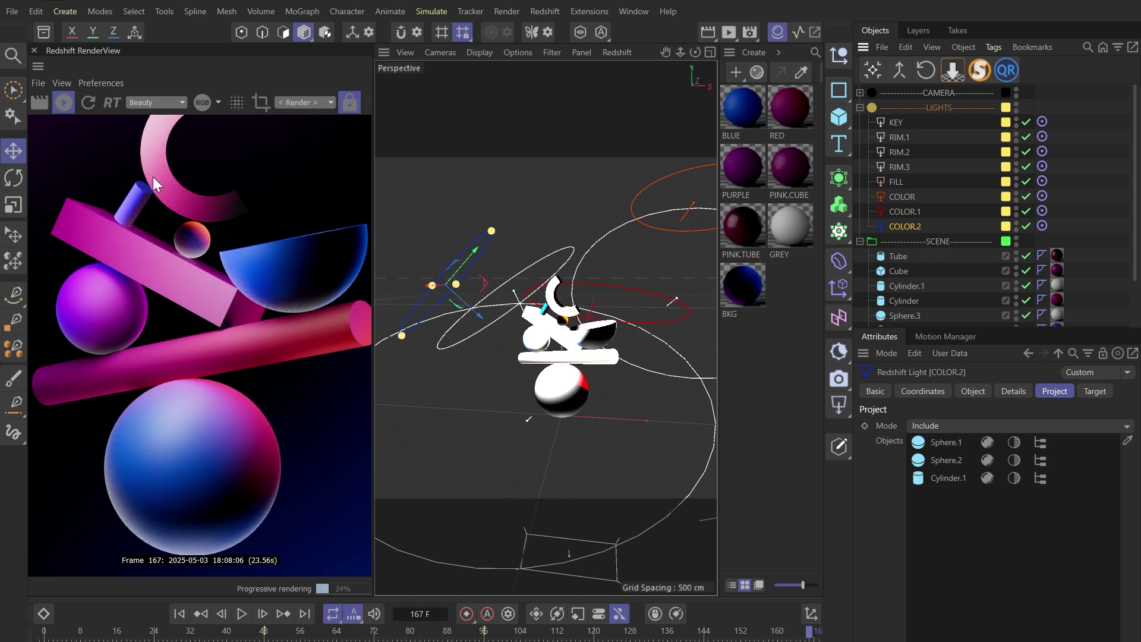
click(1029, 222)
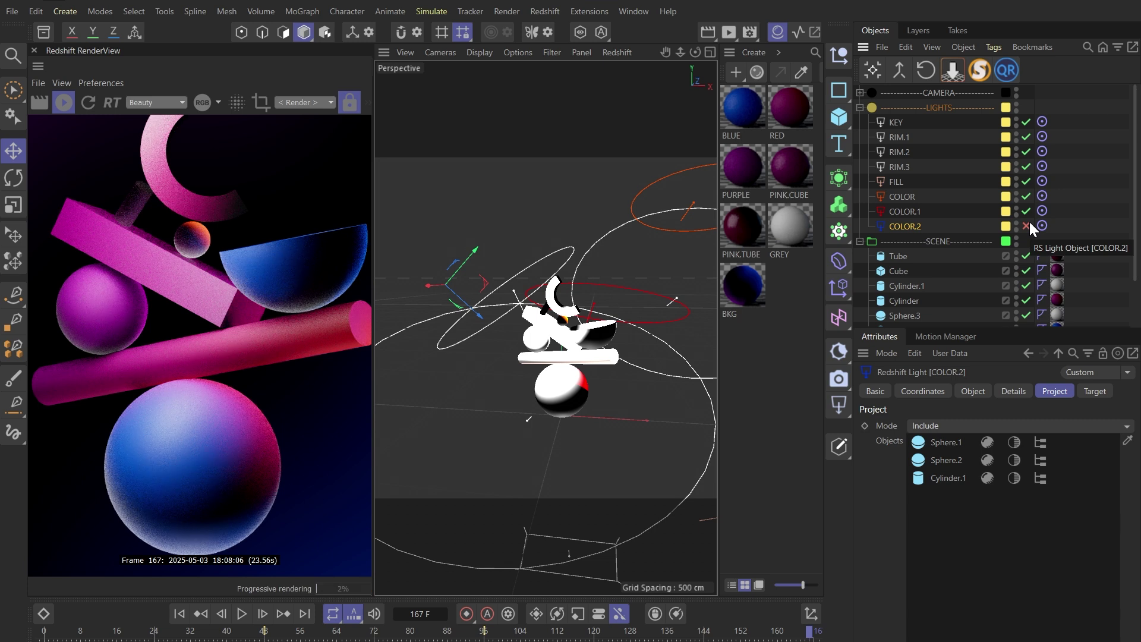
click(1030, 223)
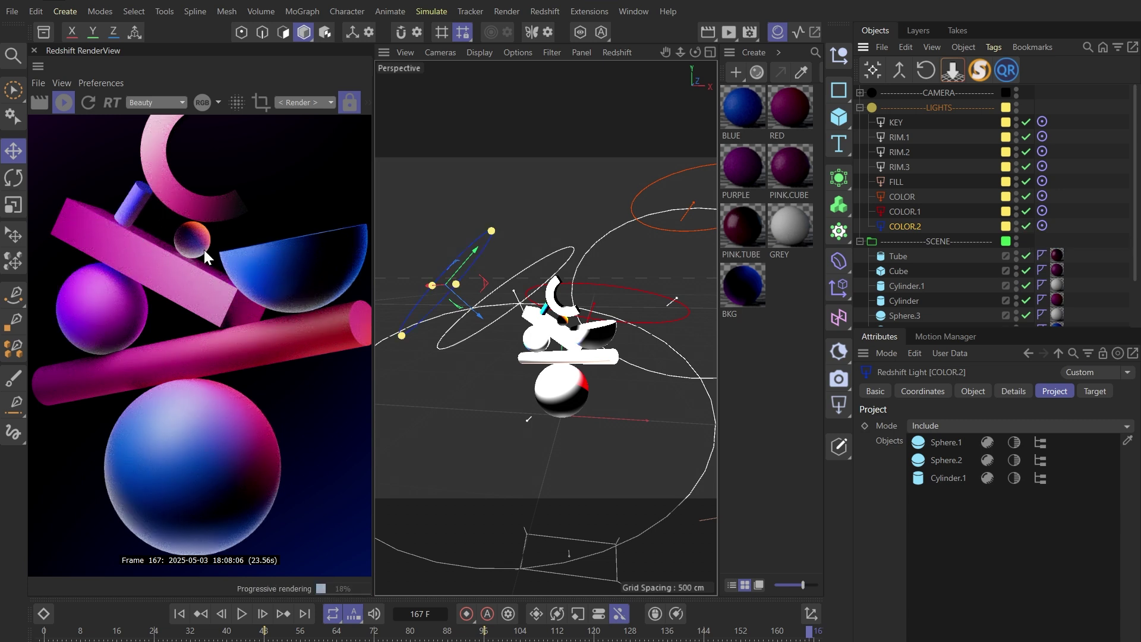
scroll(205, 250, down, 1)
scroll(234, 421, down, 1)
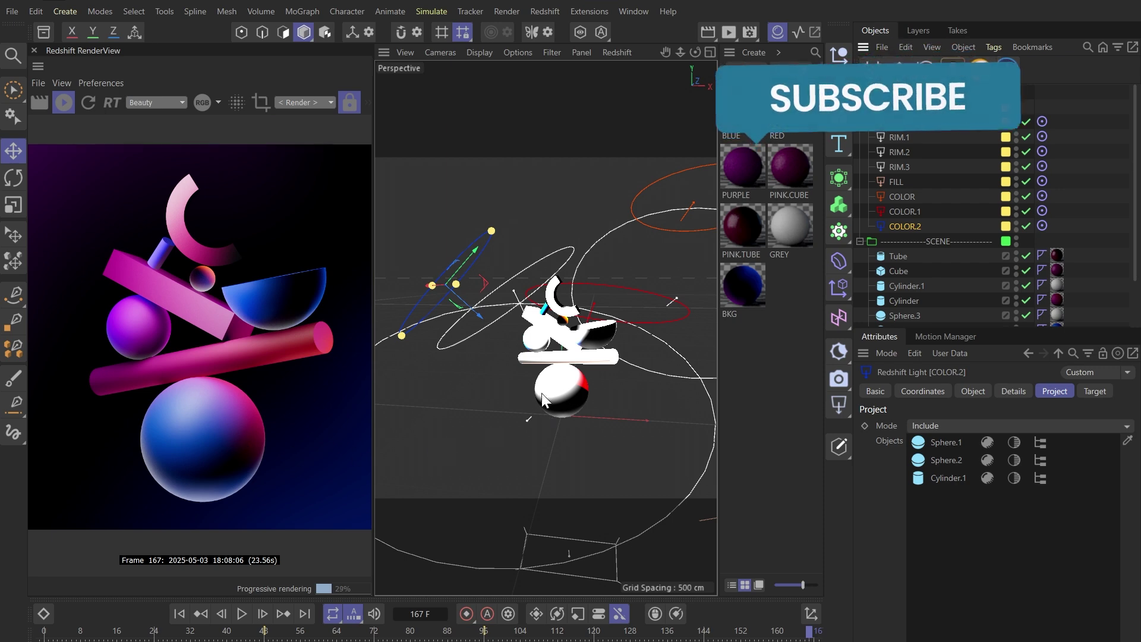
alt+drag(541, 394, 441, 426)
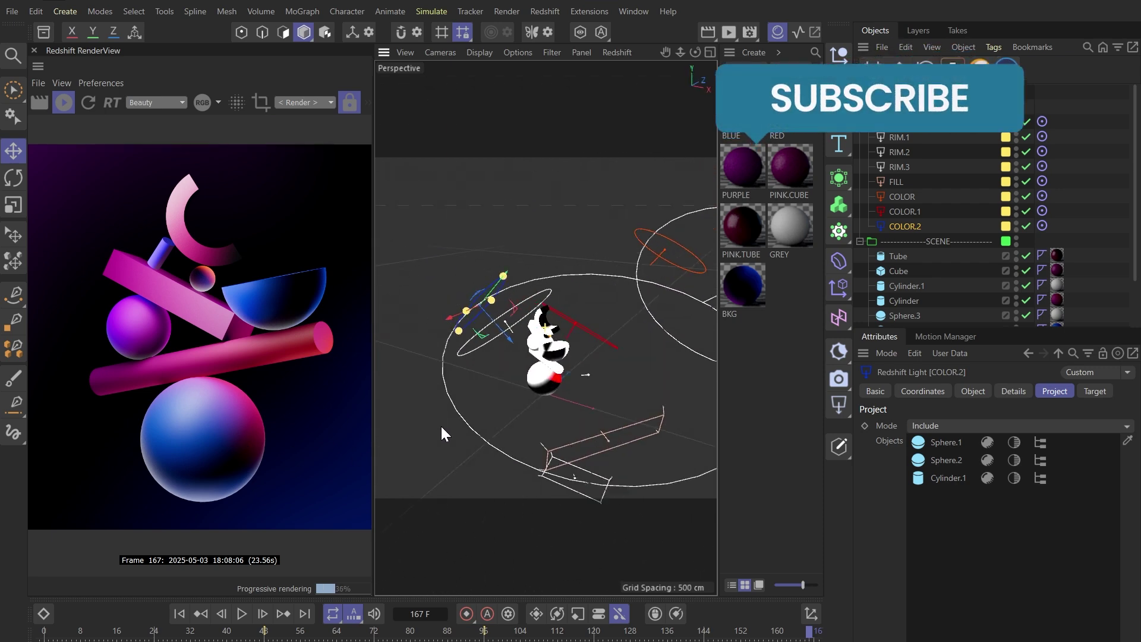